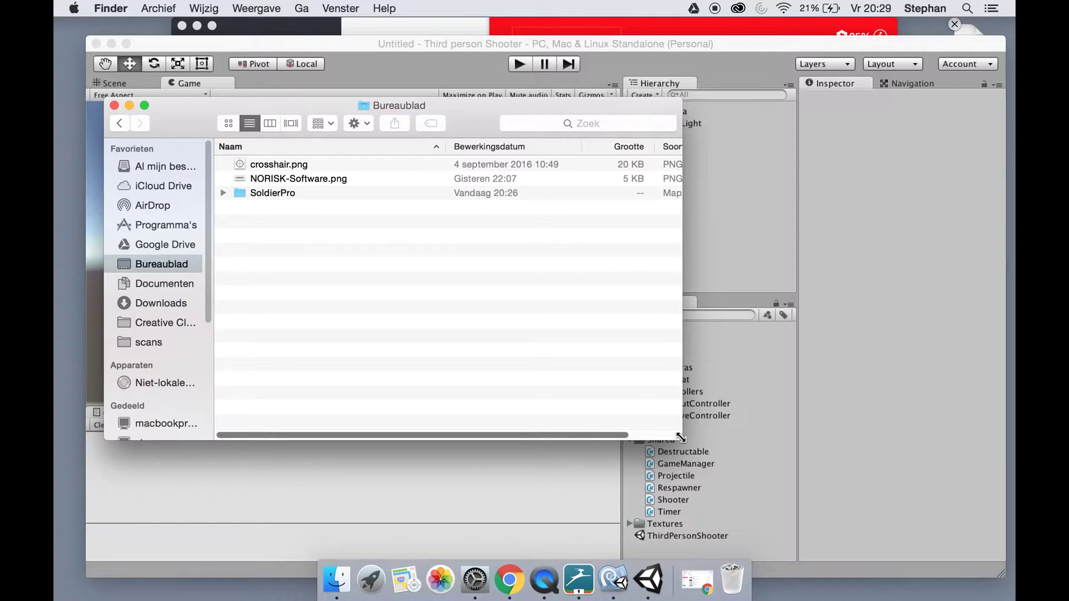
- Collapse the Shared folder in the Unity project and create a new folder named Models
click(629, 357)
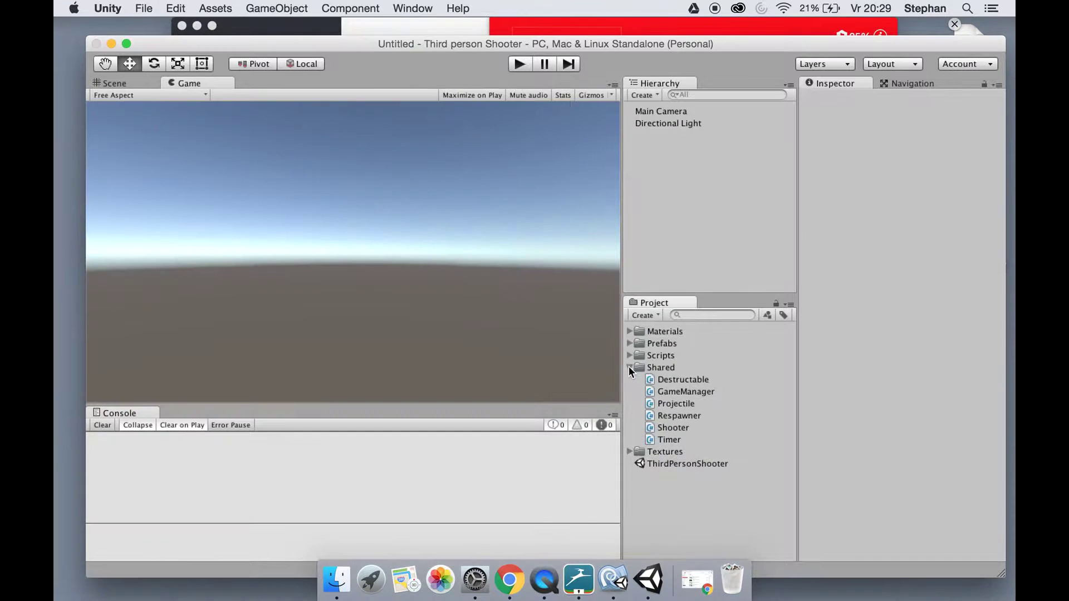
click(630, 367)
click(644, 315)
click(671, 330)
text(Model)
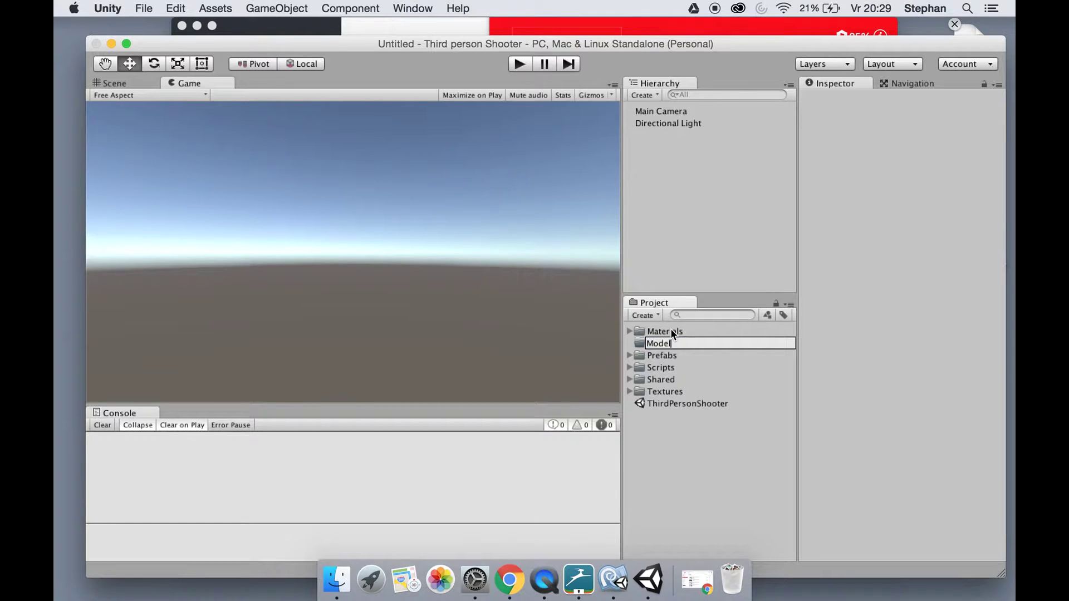
text(s)
key(Return)
- Create a subfolder named Players inside the Models folder
right_click(683, 342)
mouse_move(704, 314)
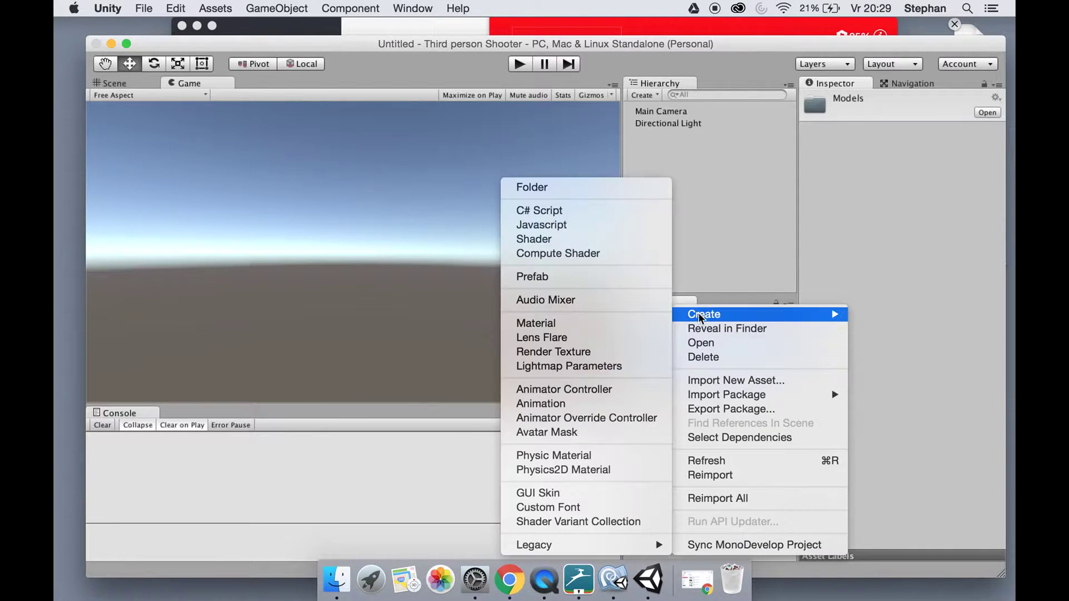
click(573, 189)
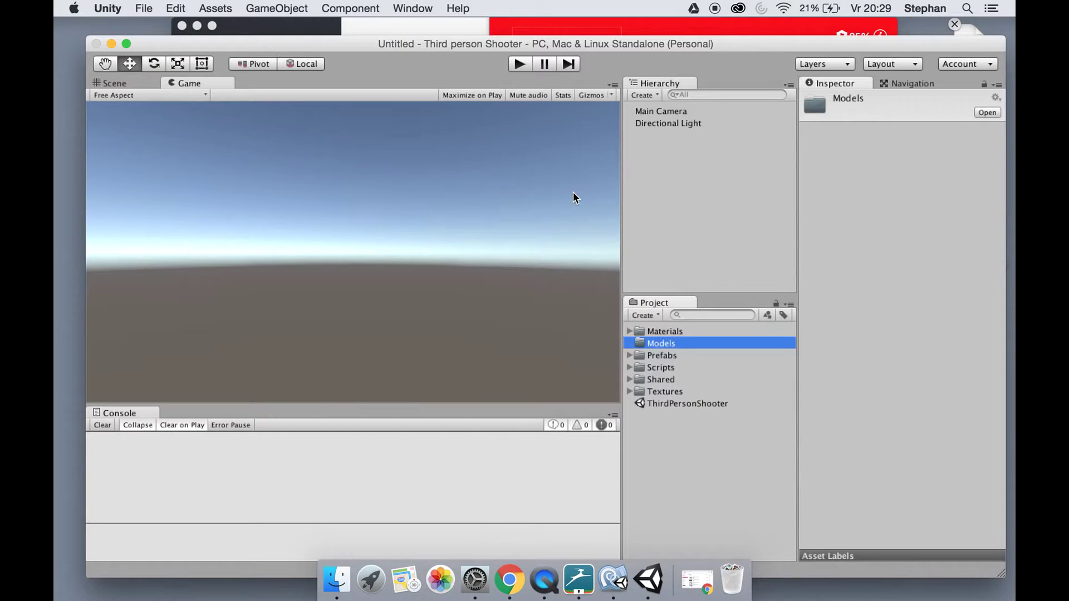
text(Player)
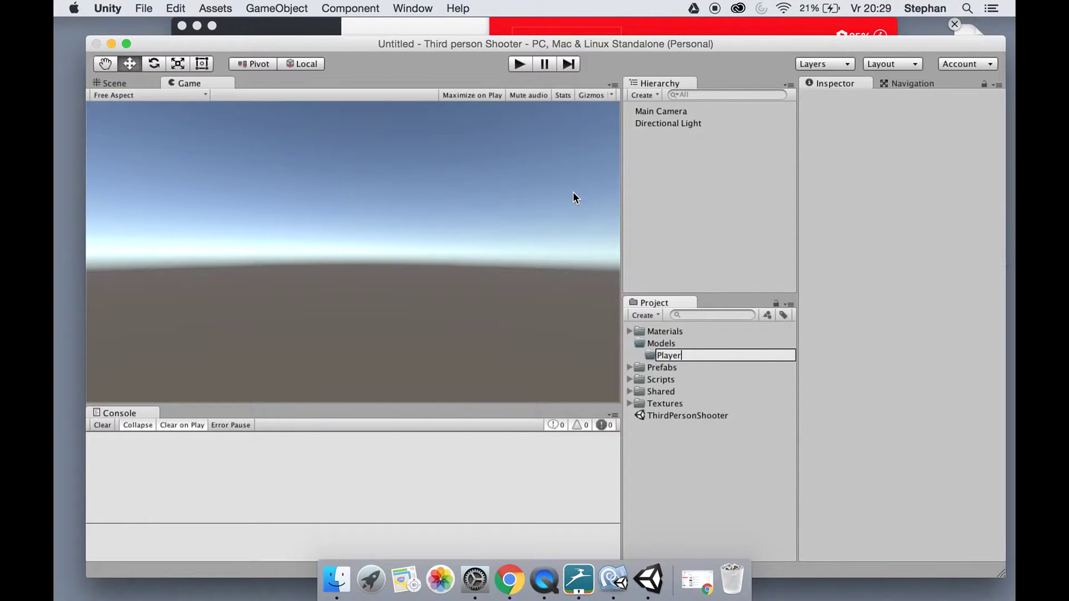
text(s)
key(Return)
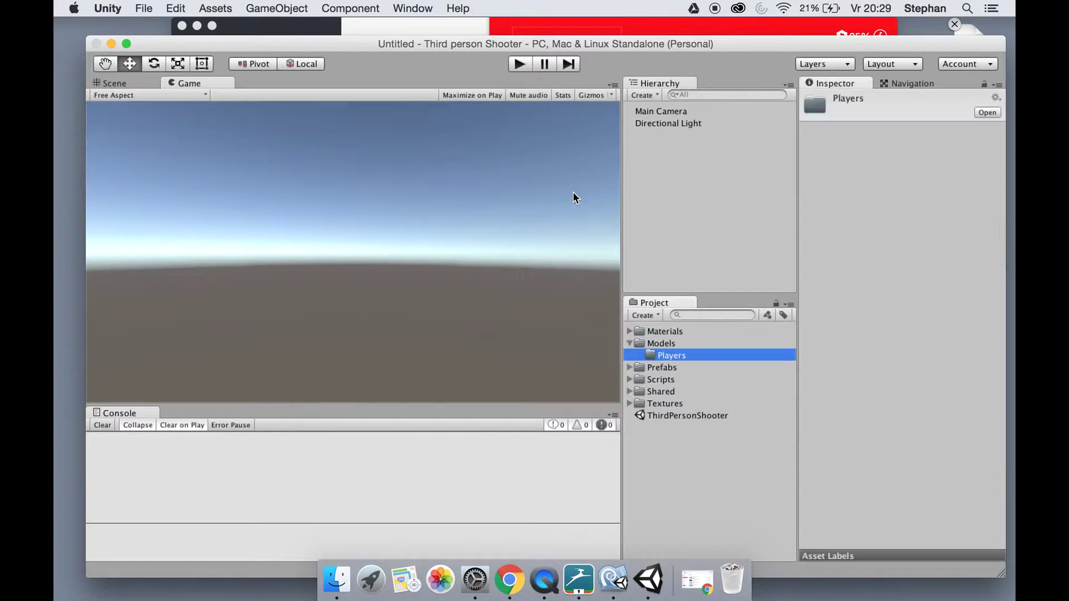
- Import the SoldierPro folder from the desktop into the Players folder and fix the normal map import settings of its textures
click(337, 580)
drag(273, 194, 330, 200)
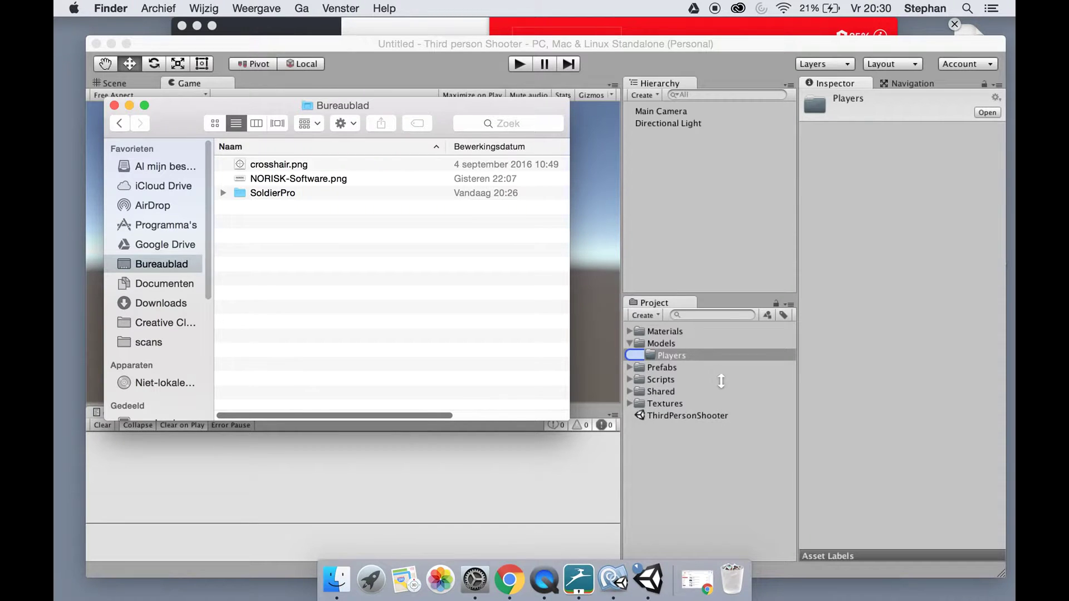
click(485, 442)
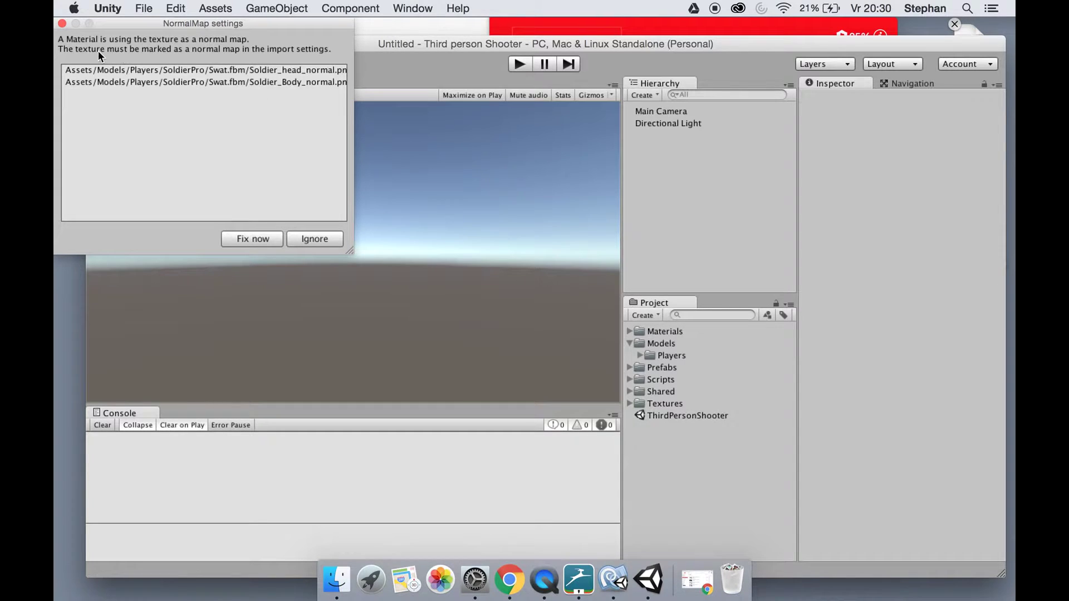
click(260, 238)
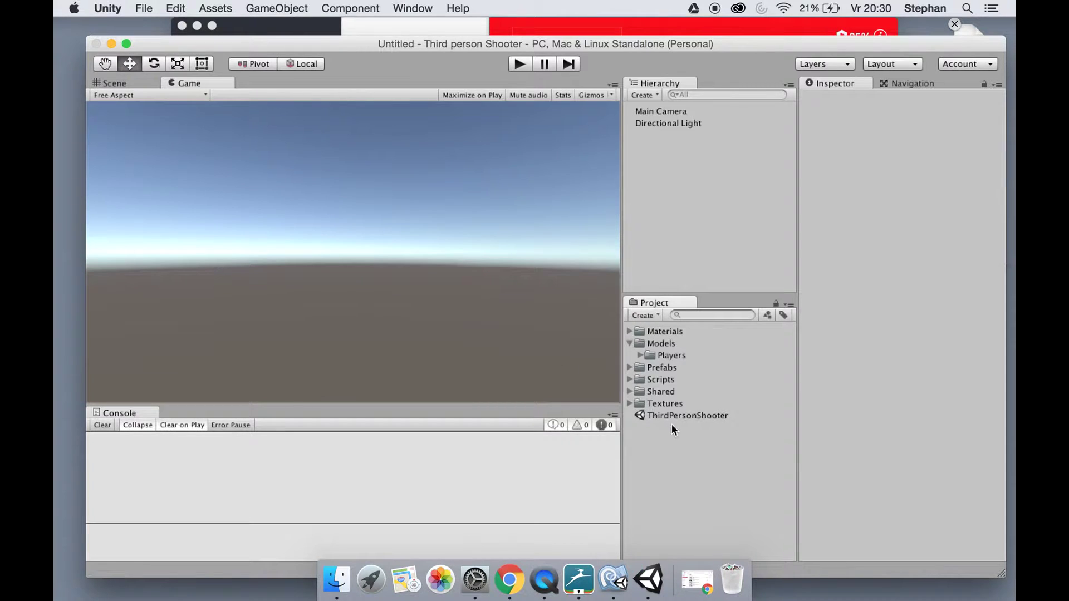
- Open the ThirdPersonShooter scene and expand the Players and SoldierPro folders
double_click(674, 417)
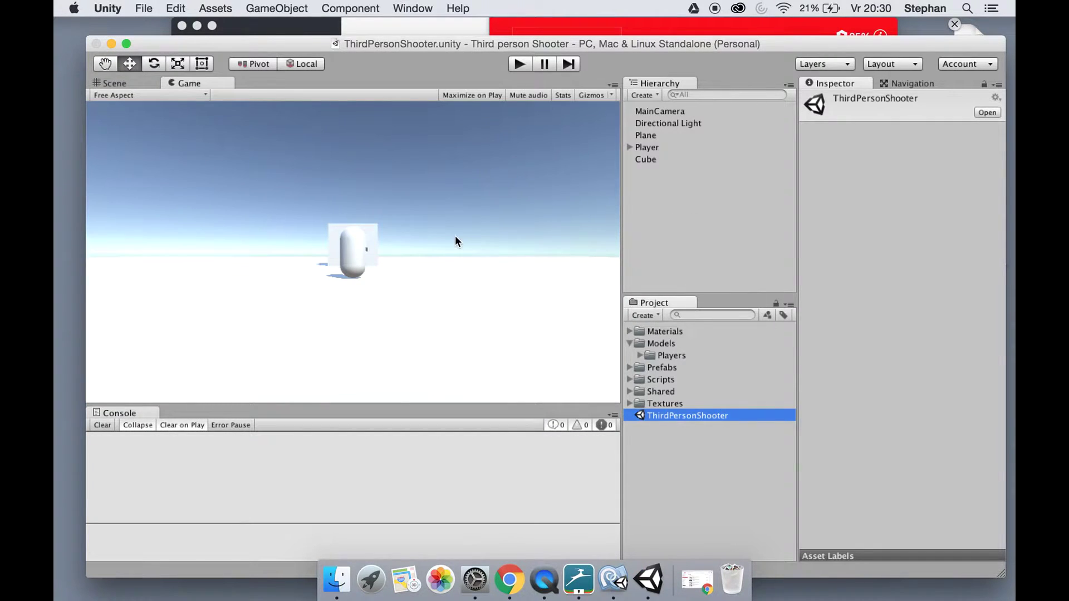
click(640, 356)
click(647, 367)
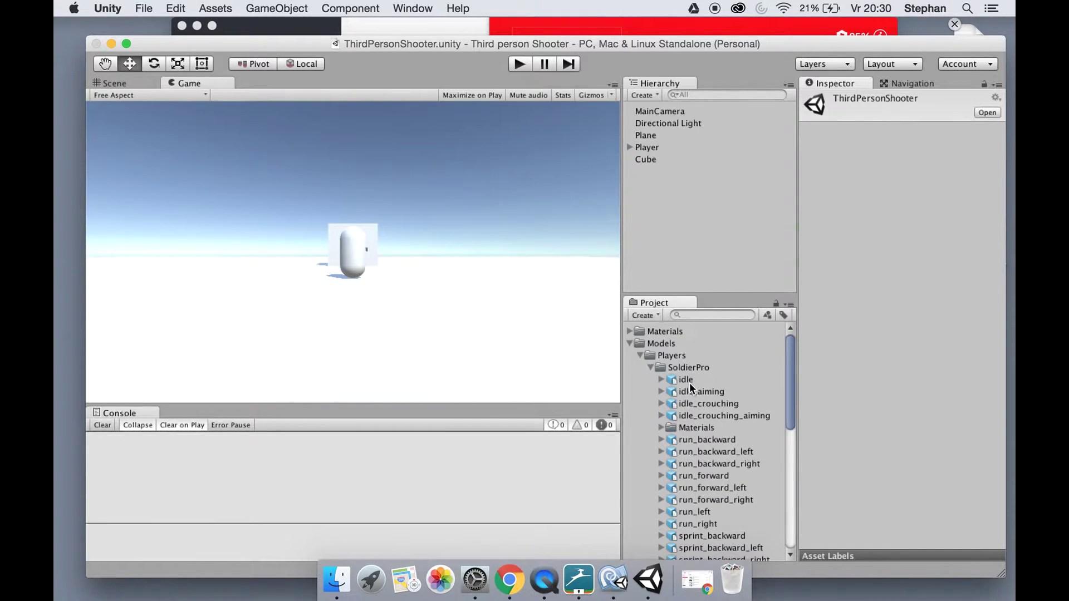
- Make the editor full screen and look through the SoldierPro animation files, including the run_backward import settings
scroll(696, 390, down, 1)
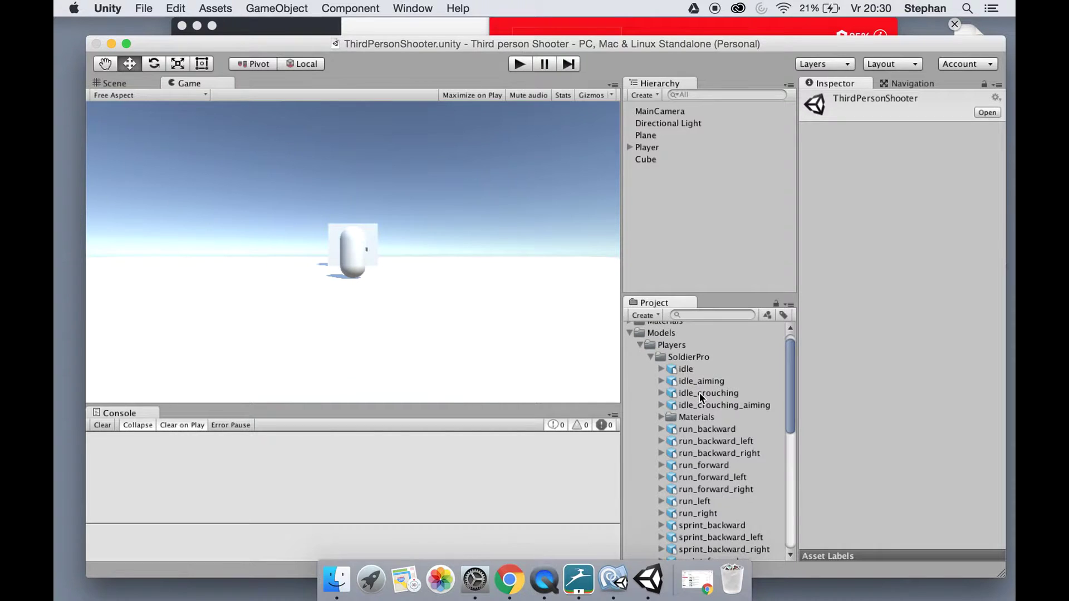
click(702, 360)
scroll(713, 406, down, 1)
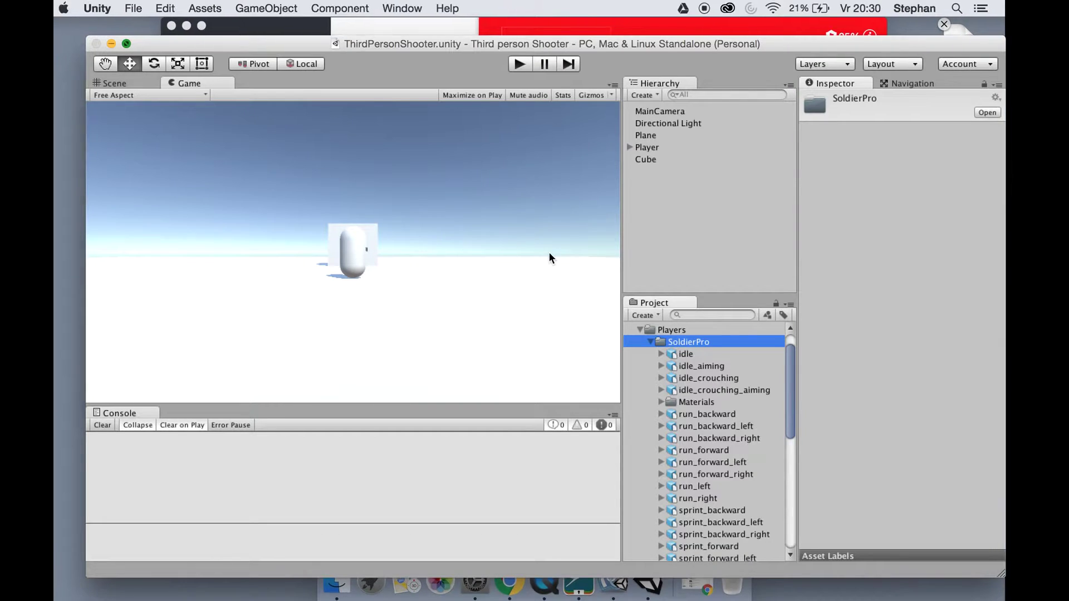
key(ctrl+super+f)
scroll(785, 373, down, 1)
scroll(785, 374, down, 5)
scroll(784, 452, up, 6)
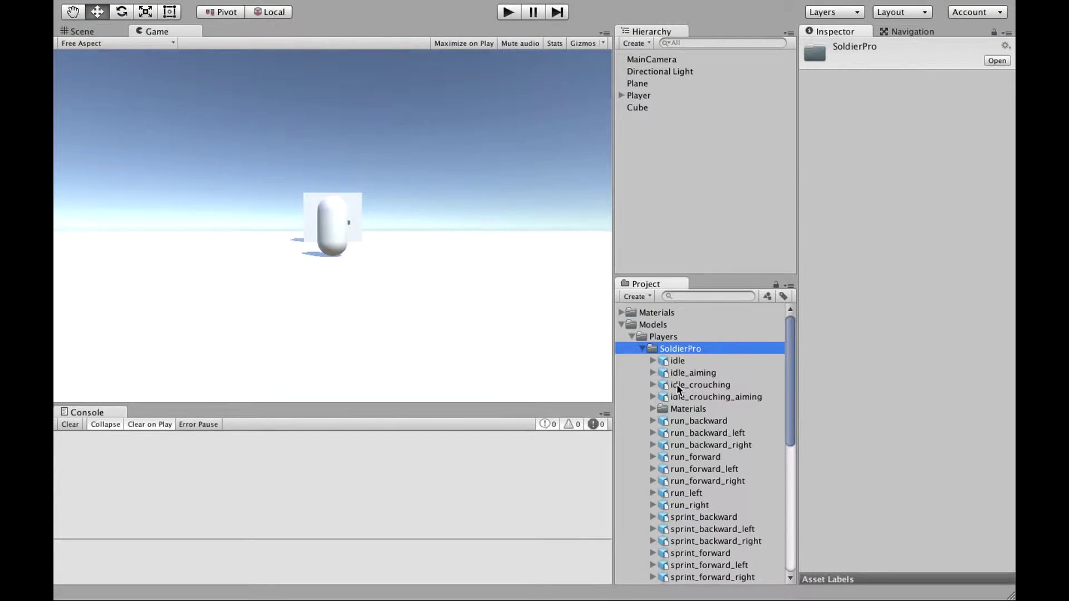
click(676, 420)
- Rename the Swat.fbm folder in SoldierPro to Textures
drag(791, 390, 790, 470)
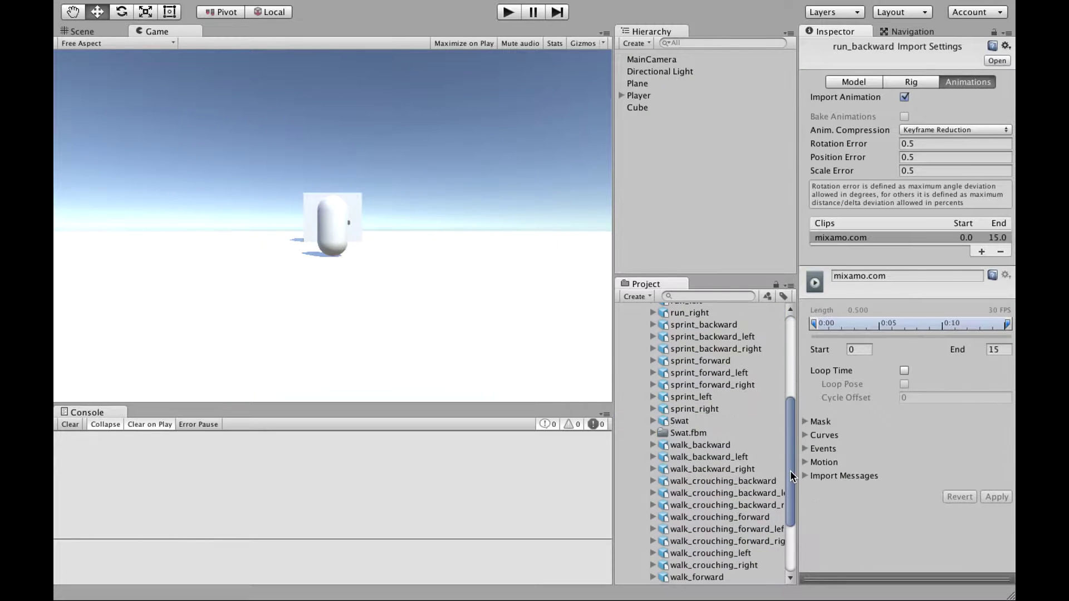
click(688, 435)
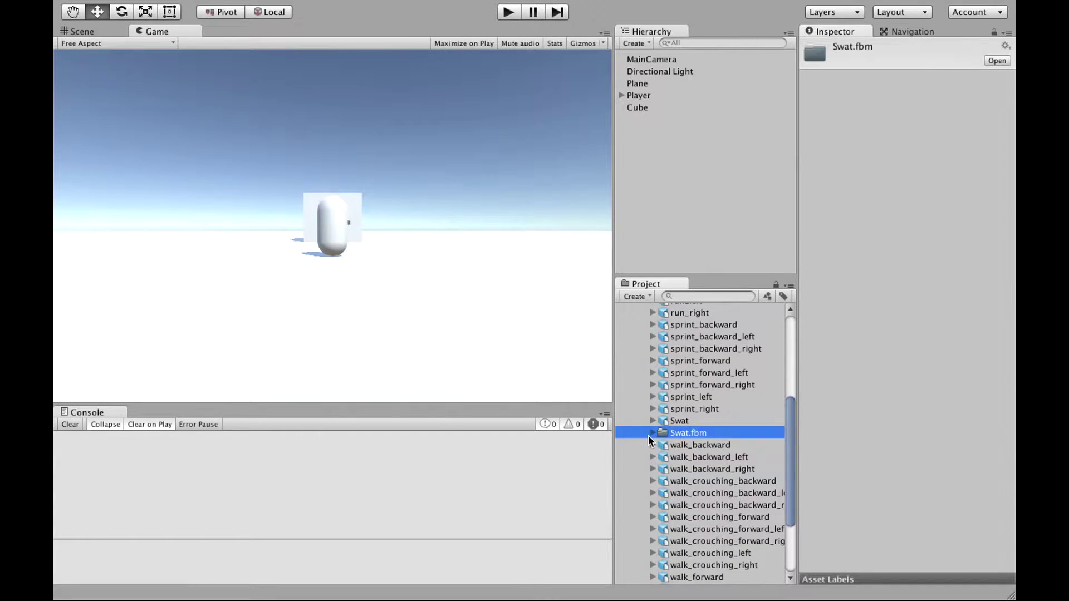
click(652, 433)
click(710, 434)
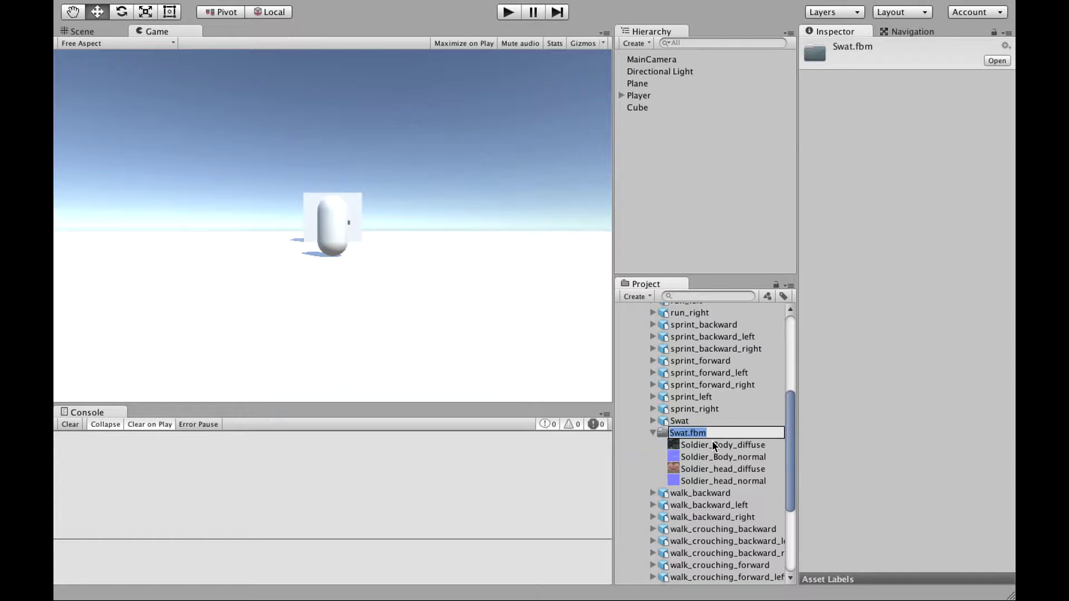
text(Texture)
key(Return)
key(Return)
text(s)
key(Return)
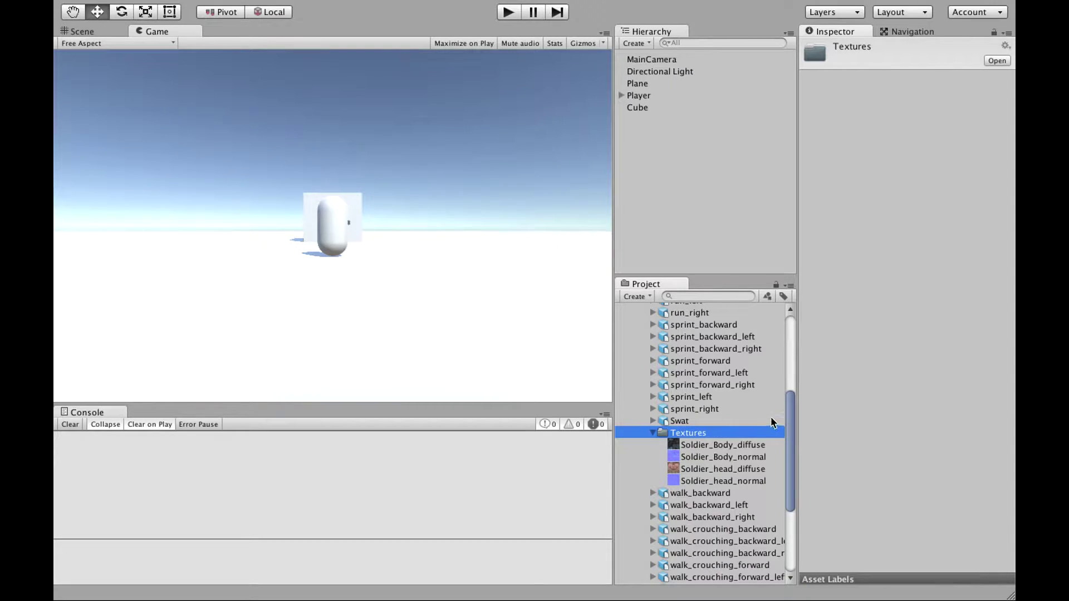
- Examine what the walk_backward model file contains
drag(787, 412, 786, 458)
click(653, 378)
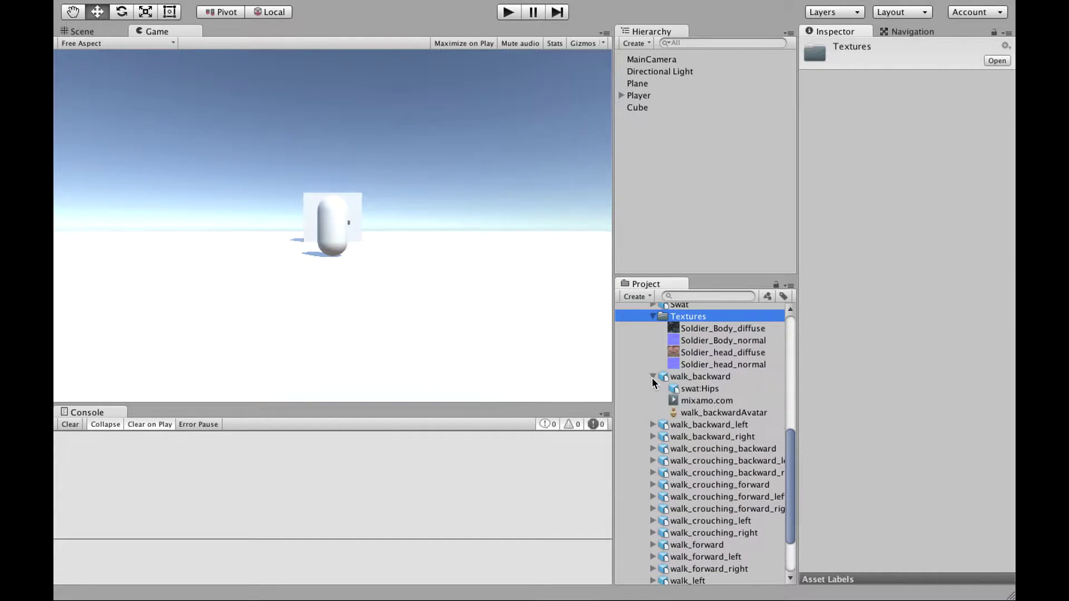
click(652, 377)
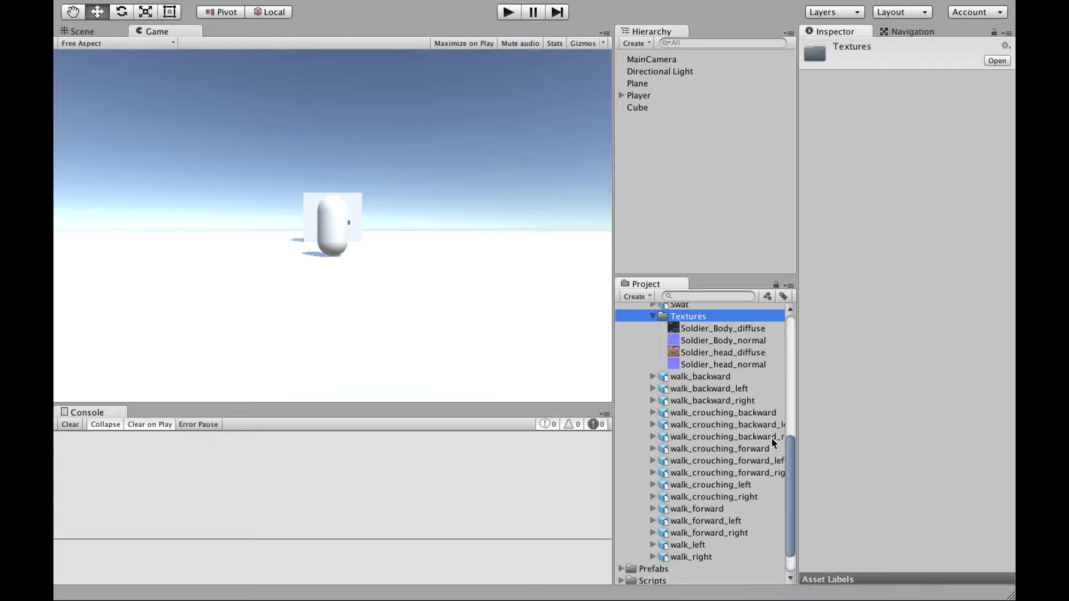
- Add the walk_forward model to the scene hierarchy and inspect its swat:Hips child
drag(691, 509, 669, 174)
click(644, 120)
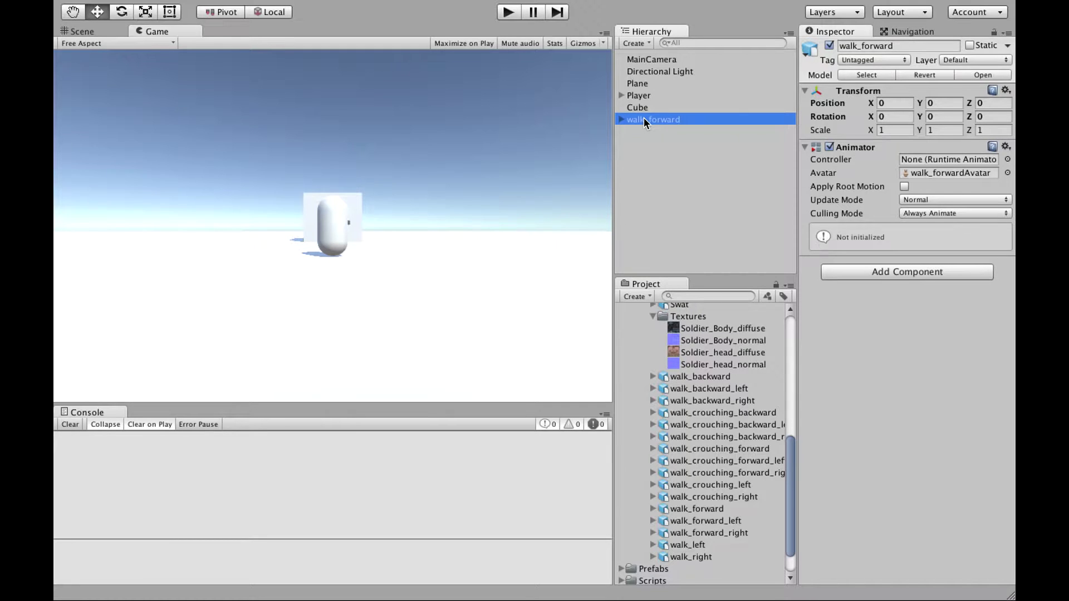
click(622, 119)
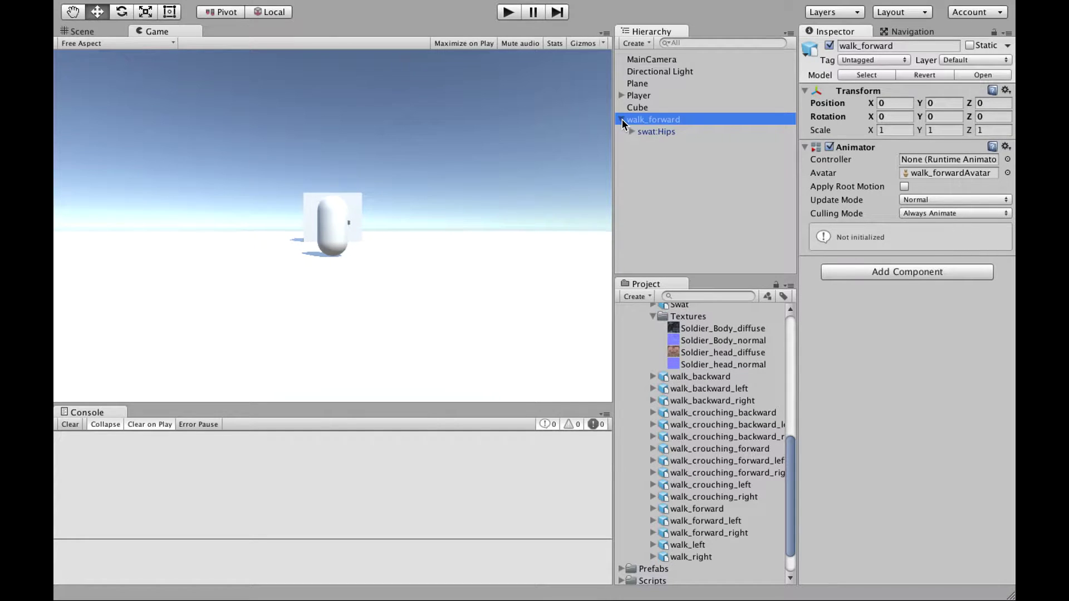
click(647, 131)
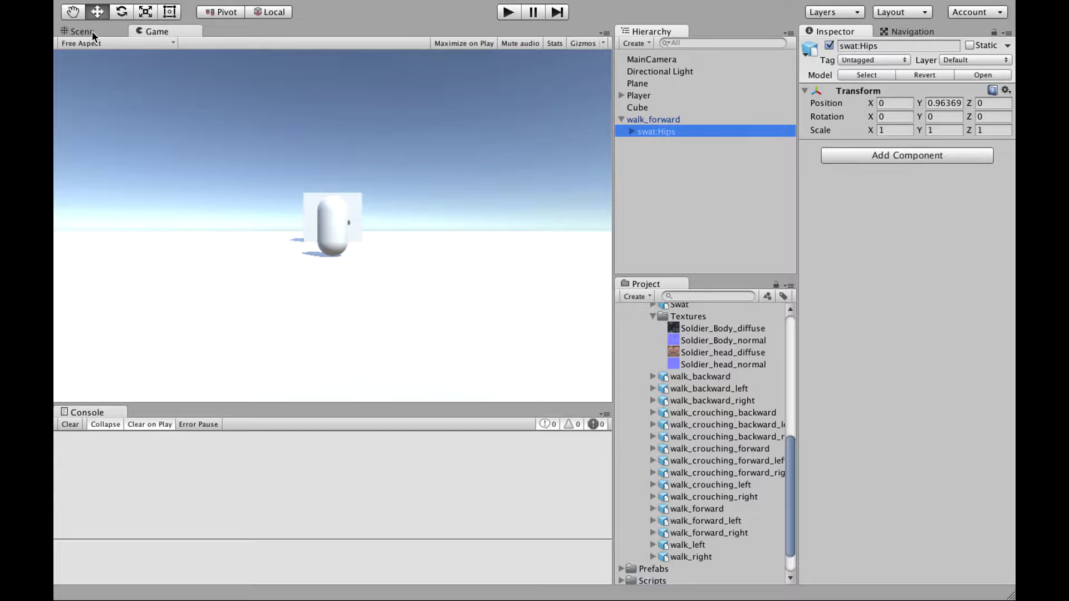
- Move walk_forward in the Scene view to Y 3.01 and Z 2.75, and delete it from the scene
click(92, 31)
double_click(649, 121)
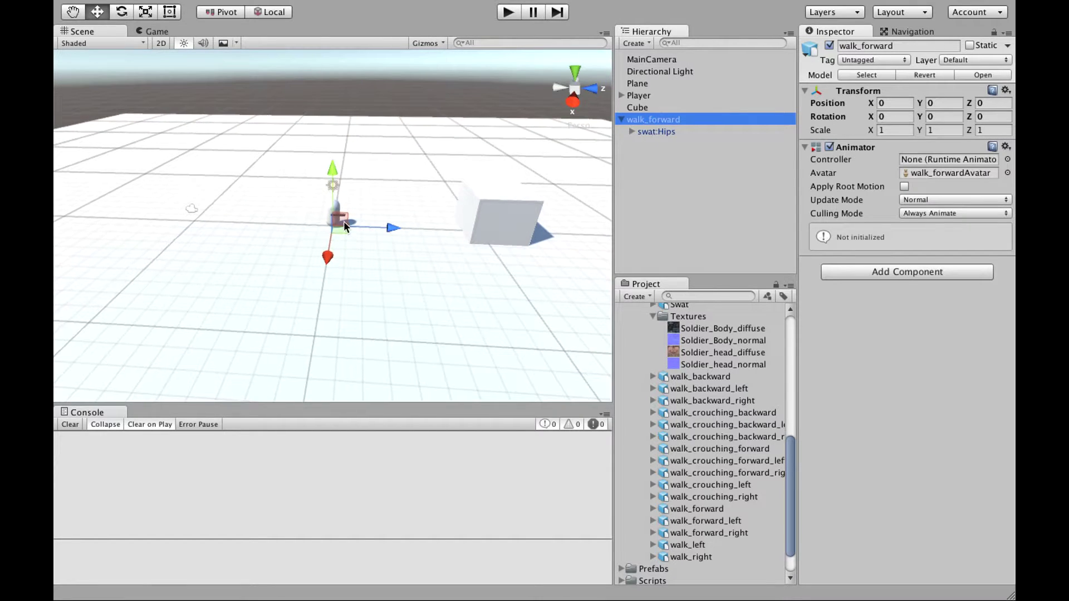
drag(331, 170, 339, 86)
middle_drag(339, 85, 387, 183)
drag(389, 231, 482, 233)
key(f)
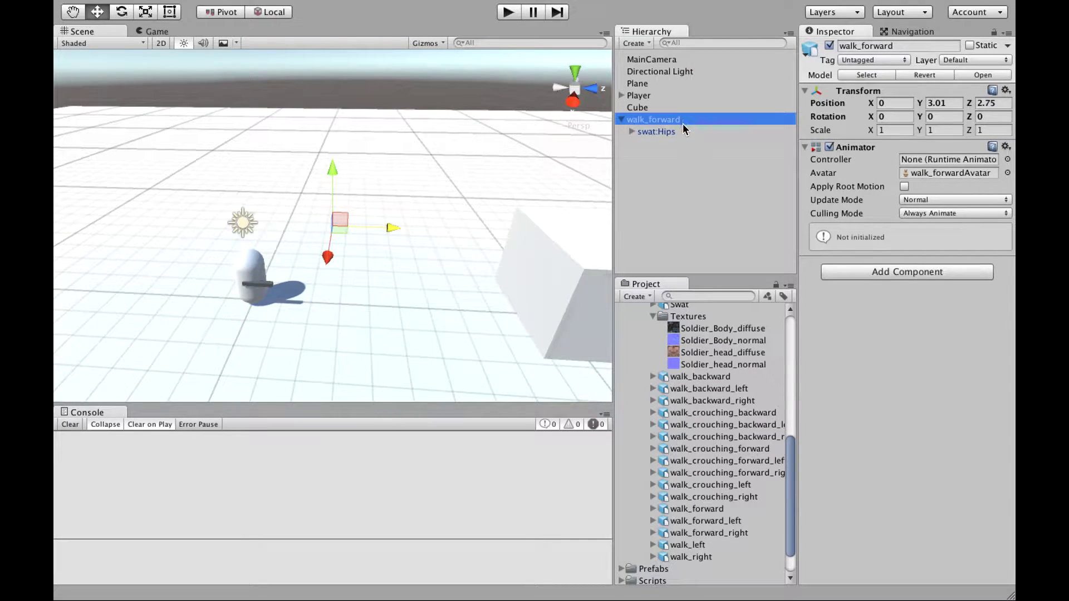
key(super+BackSpace)
- Collapse the Textures folder and add the Swat model to the scene hierarchy
click(655, 318)
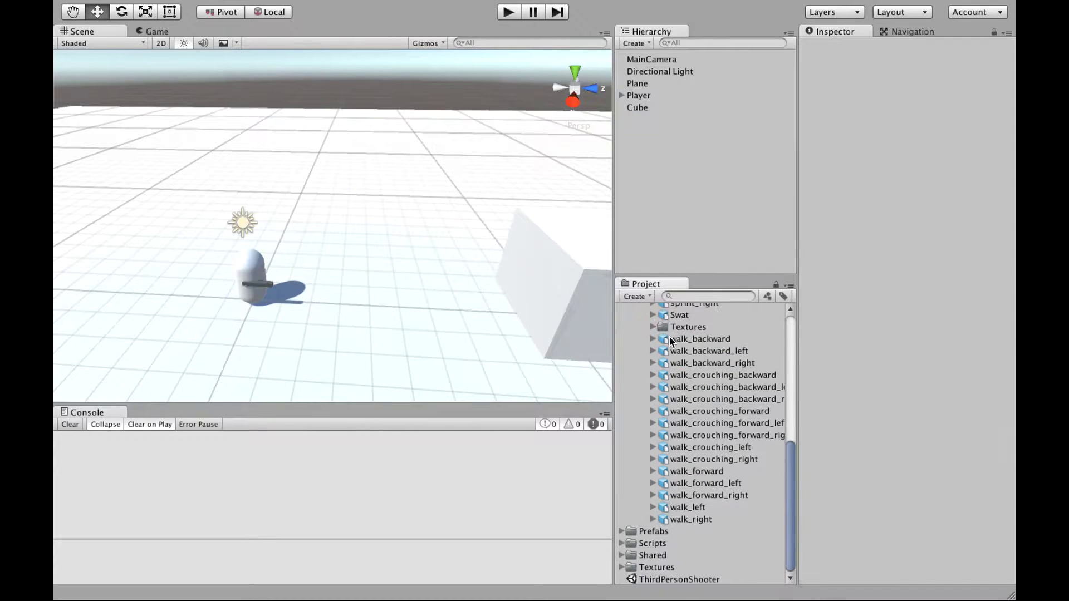
click(678, 306)
scroll(700, 385, up, 2)
scroll(685, 396, up, 2)
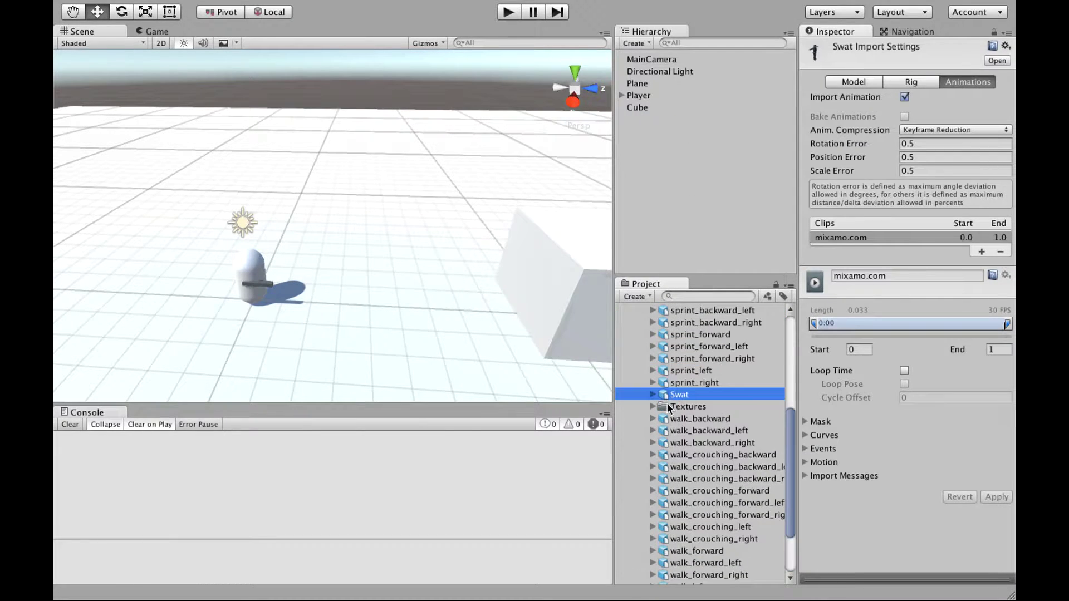
drag(674, 396, 691, 234)
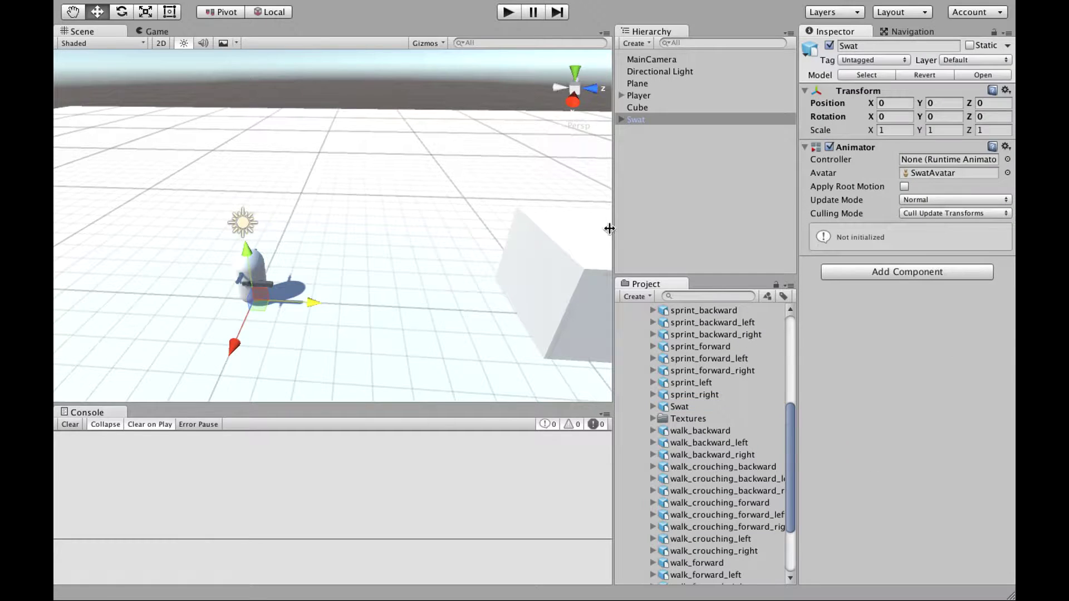
- Move the Swat soldier along the Z axis clear of the player capsule and view it from several sides
drag(321, 303, 64, 226)
key(f)
click(215, 232)
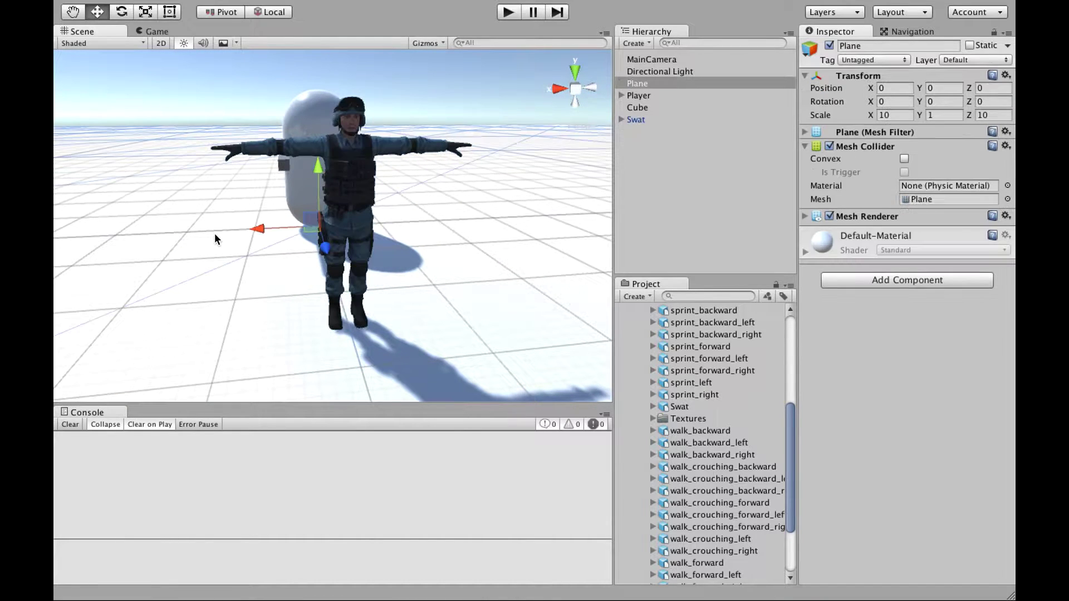
alt+drag(211, 227, 666, 255)
key(f)
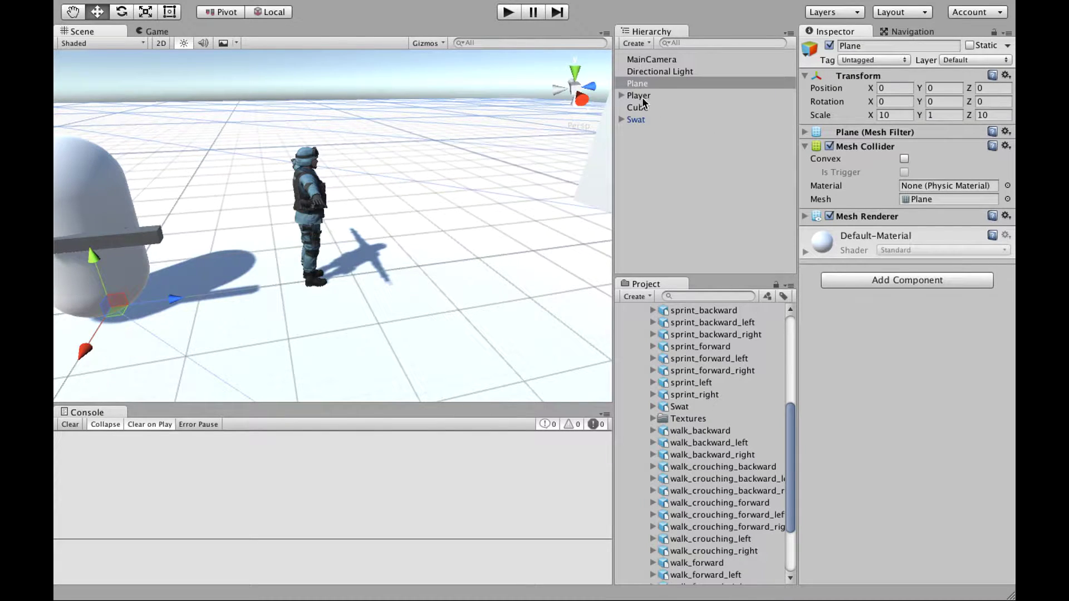
- Parent the Swat model to the Player's Mesh object and delete the Capsule from it
click(622, 95)
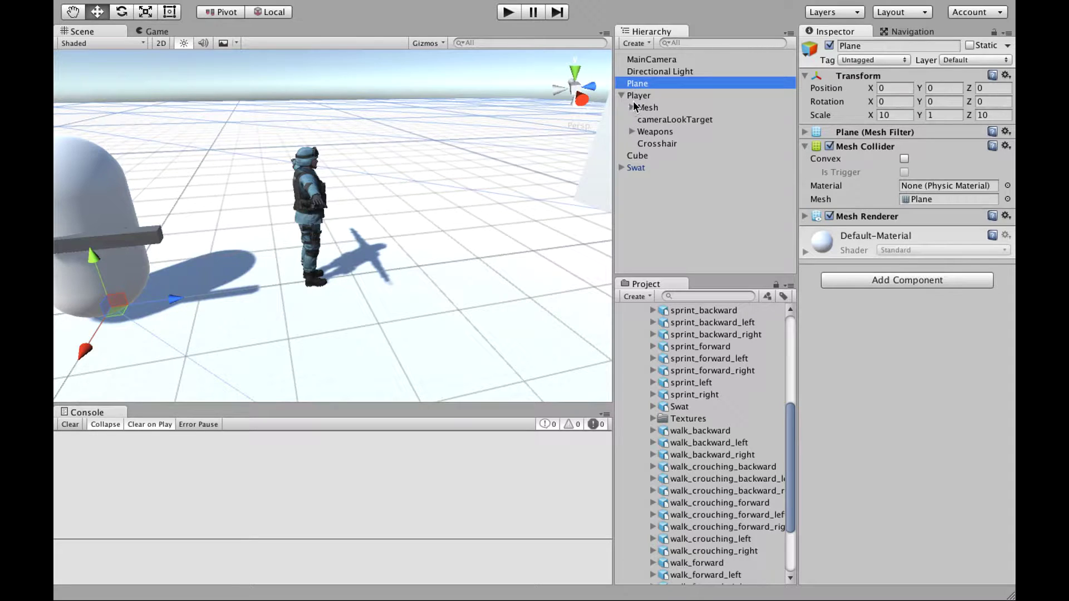
drag(636, 168, 652, 107)
click(668, 119)
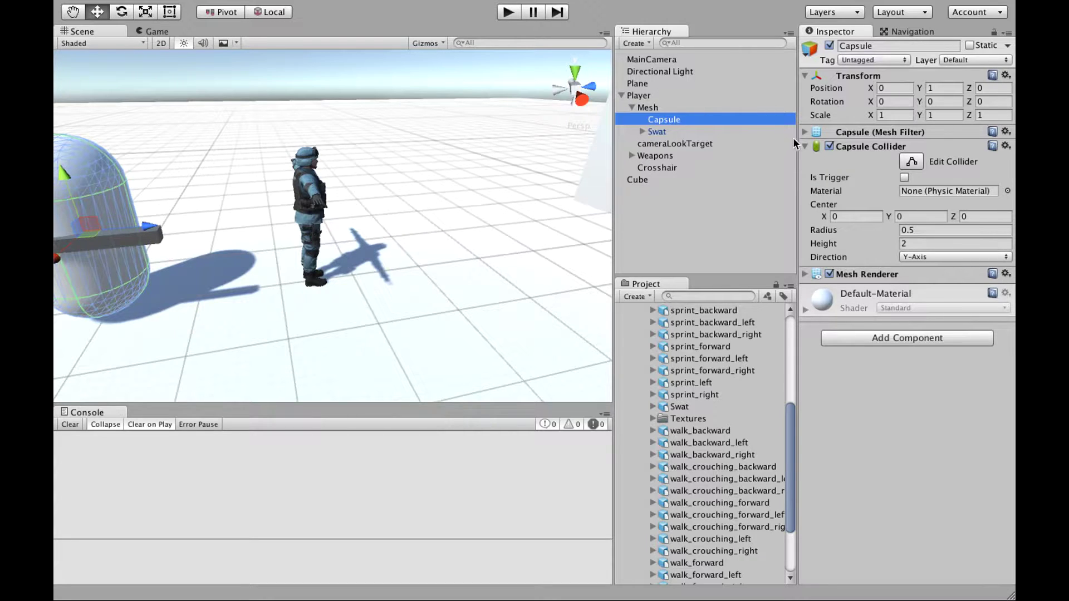
click(643, 97)
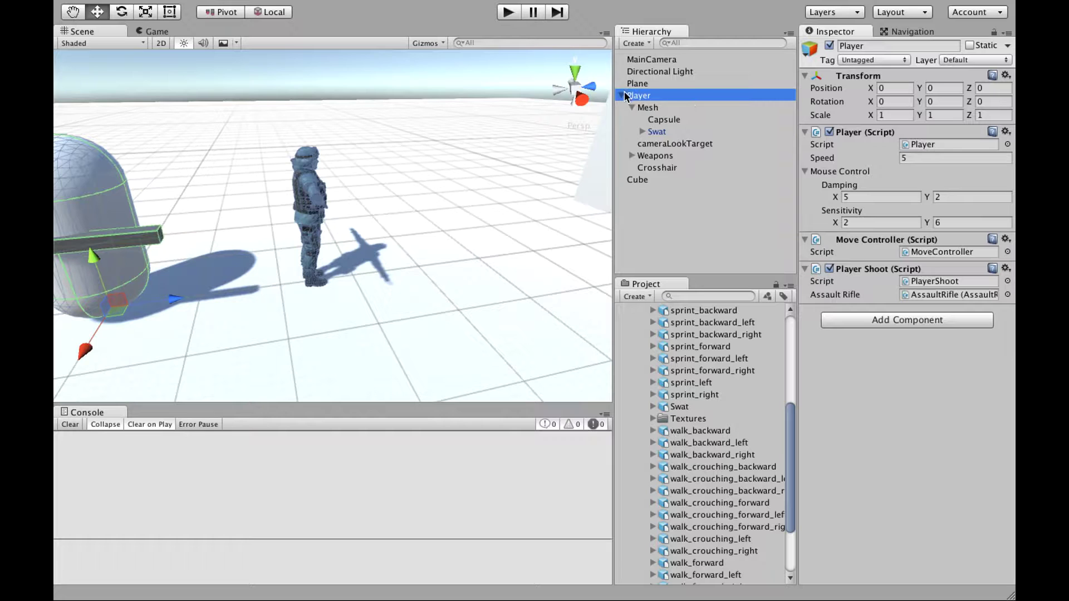
click(660, 119)
key(super+BackSpace)
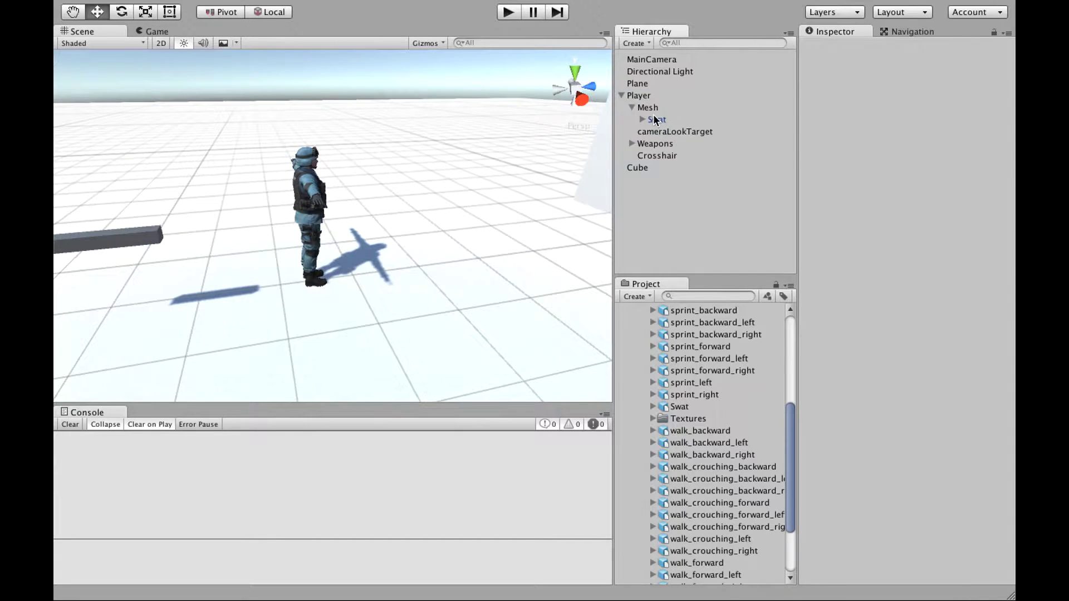
click(649, 108)
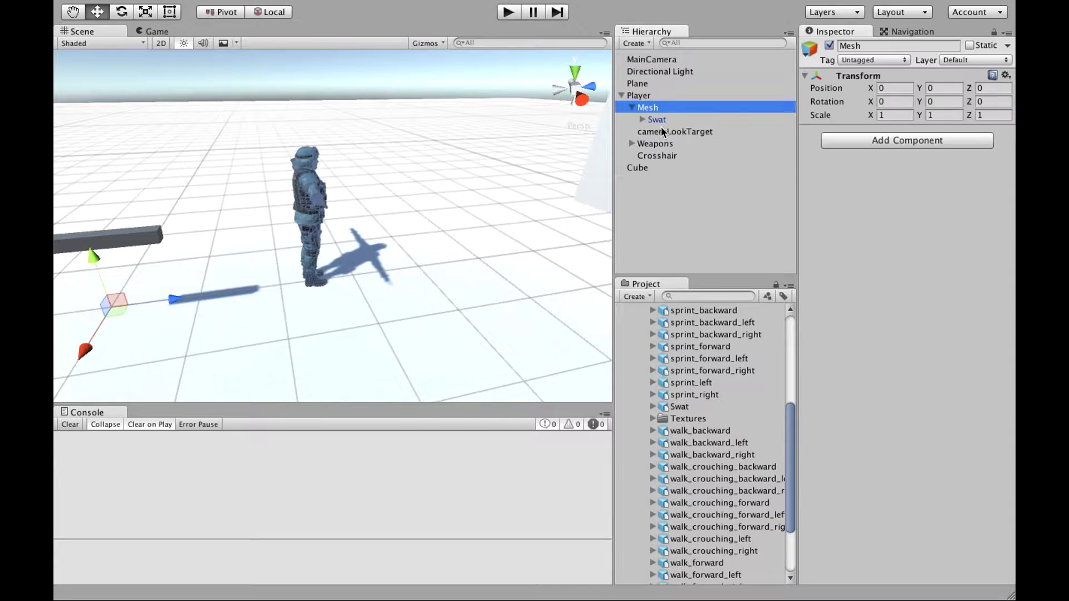
- Set the Swat model's Z position to 0 under the Player's Mesh object and frame it in the Scene view
click(664, 119)
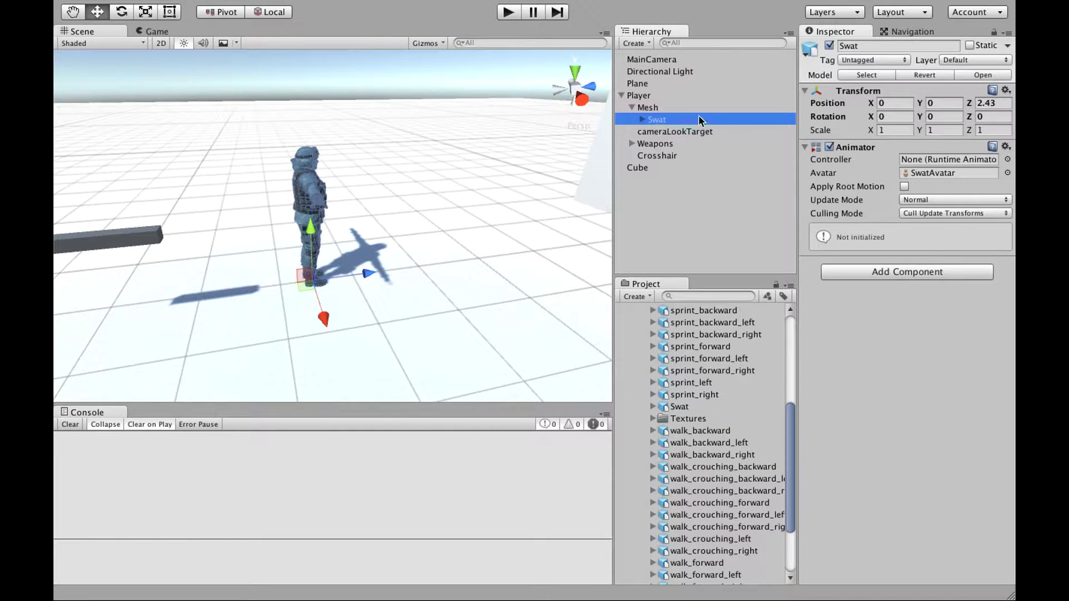
click(645, 98)
click(652, 120)
click(997, 103)
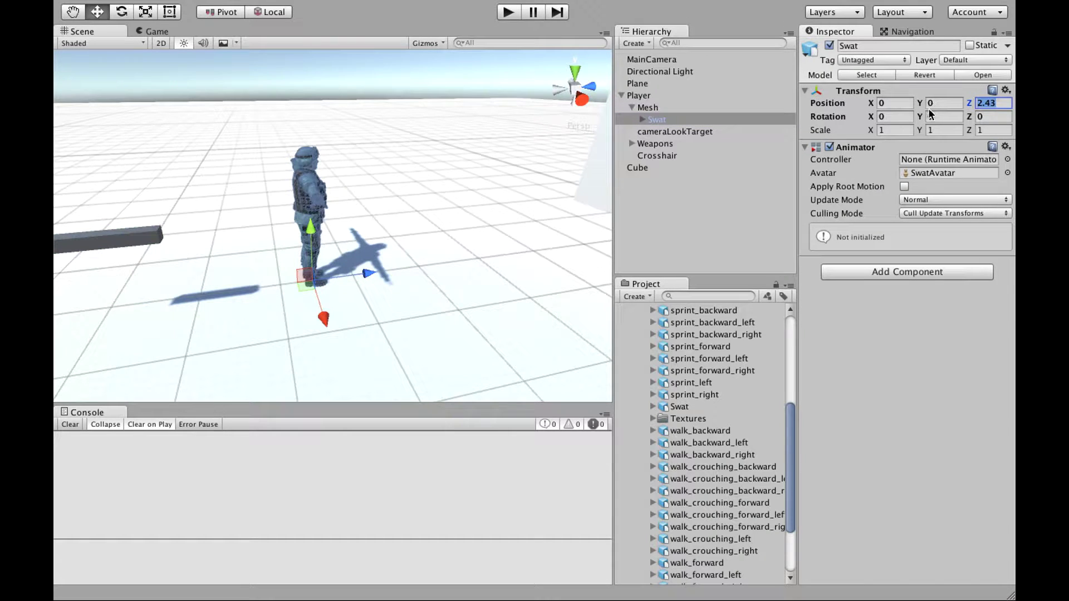
text(0)
key(Return)
key(f)
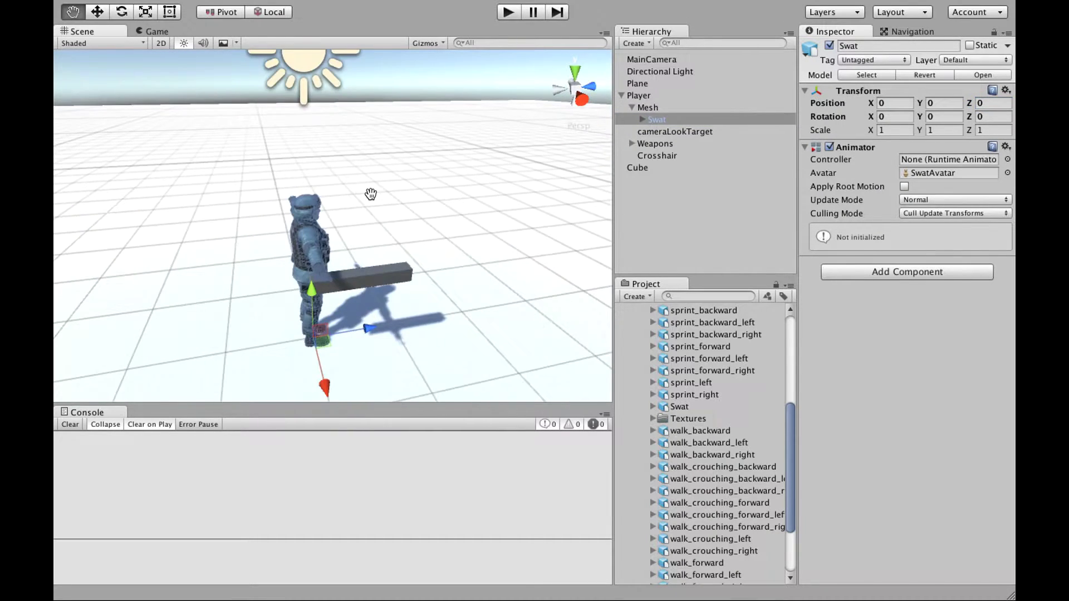
scroll(390, 217, down, 5)
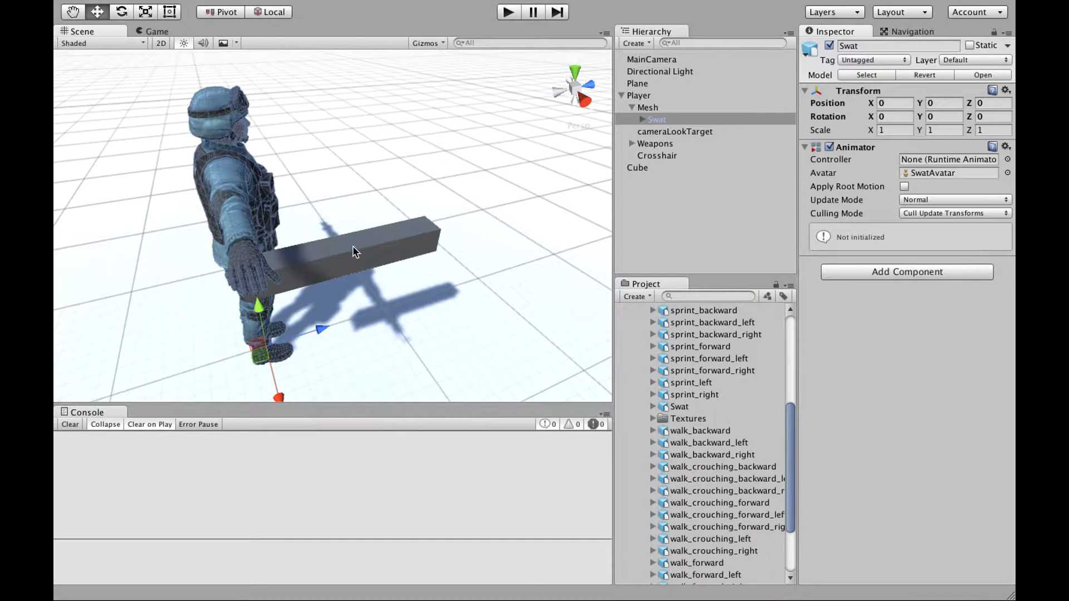
- Add a Capsule Collider component to the Player and set its center Y to 0.79
click(640, 97)
click(909, 320)
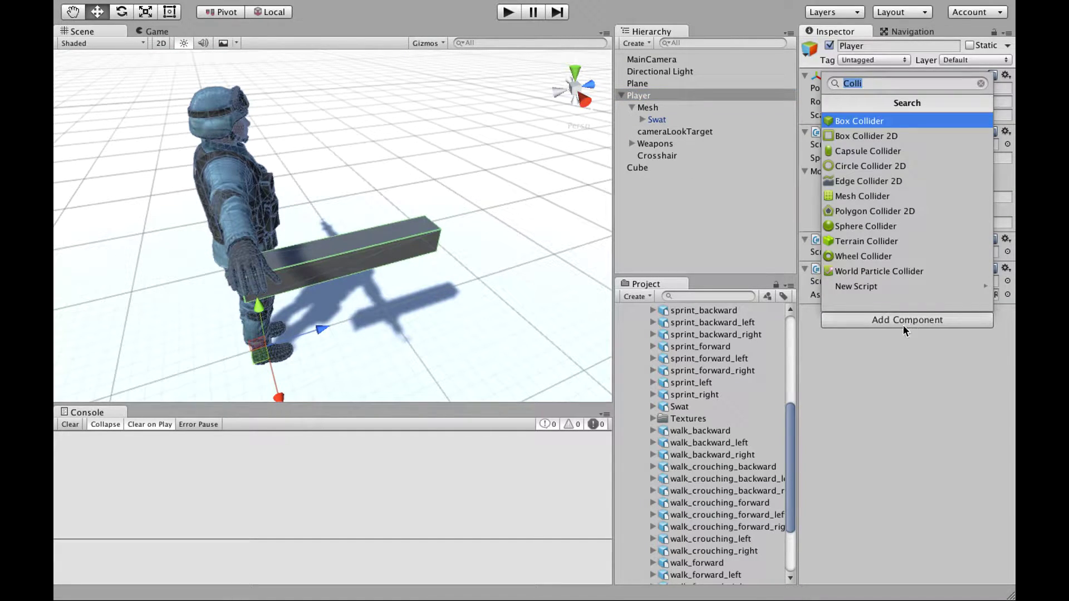
click(852, 149)
middle_drag(437, 241, 423, 211)
drag(889, 383, 916, 384)
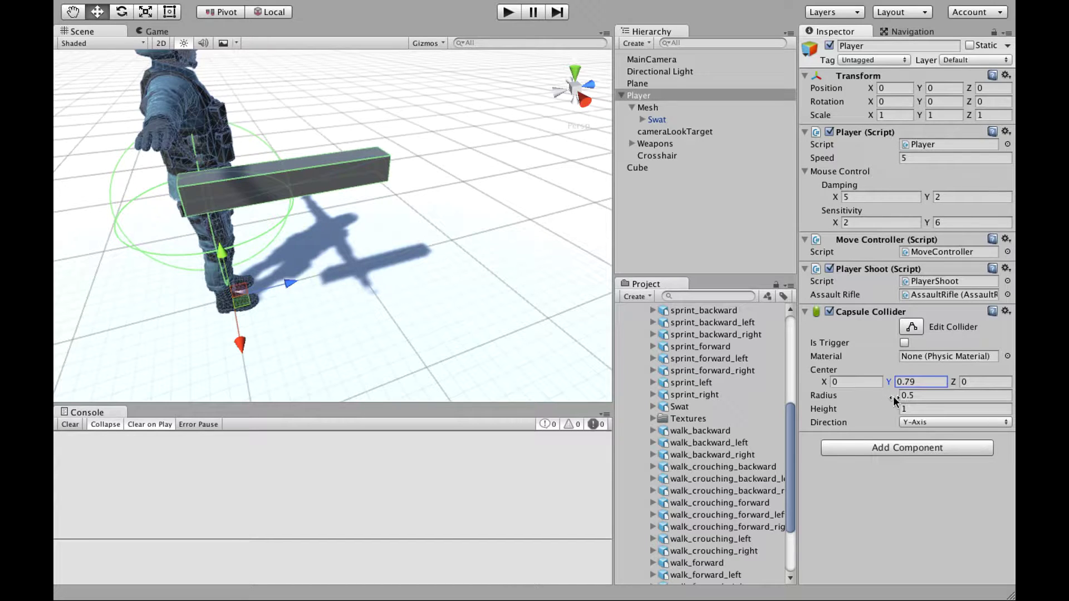
- Set the Player's capsule collider radius to 0.5 and its height to 2
drag(847, 400, 854, 400)
text(5)
drag(837, 413, 871, 413)
middle_drag(525, 321, 496, 327)
alt+drag(495, 327, 538, 301)
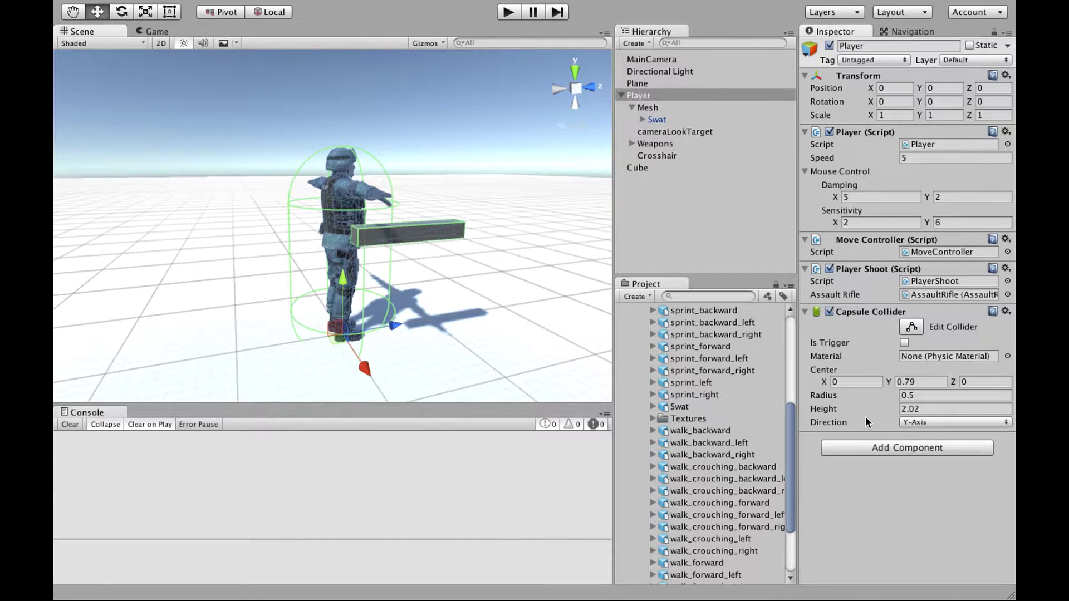
click(924, 410)
text(2)
- Fit the capsule collider to the soldier's full height with center Y 0.9 and height 1.75
alt+drag(472, 301, 509, 294)
drag(893, 379, 905, 384)
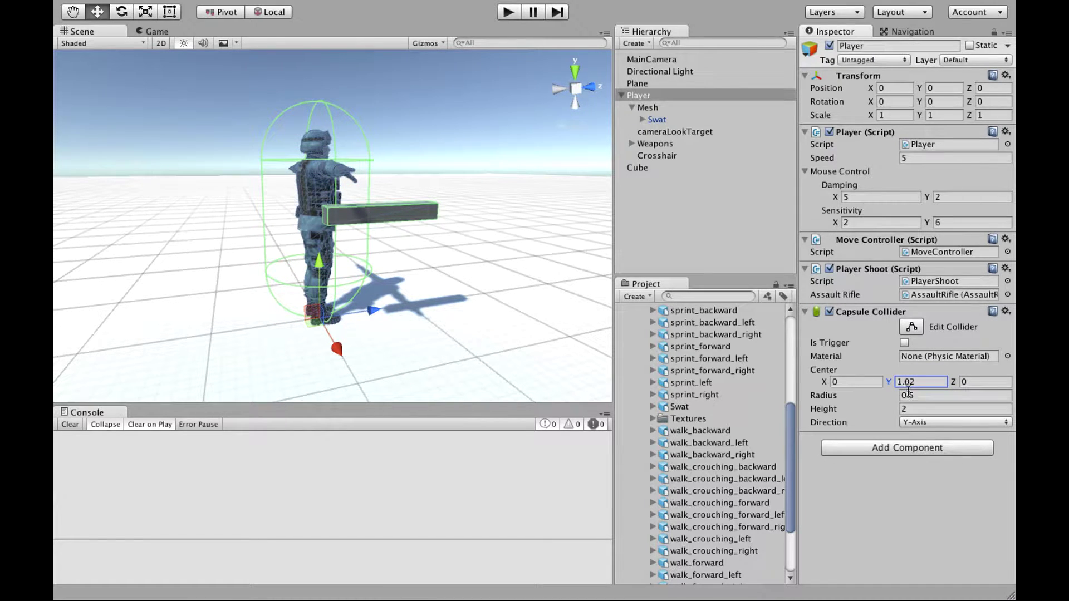
drag(830, 412, 819, 414)
drag(890, 380, 886, 382)
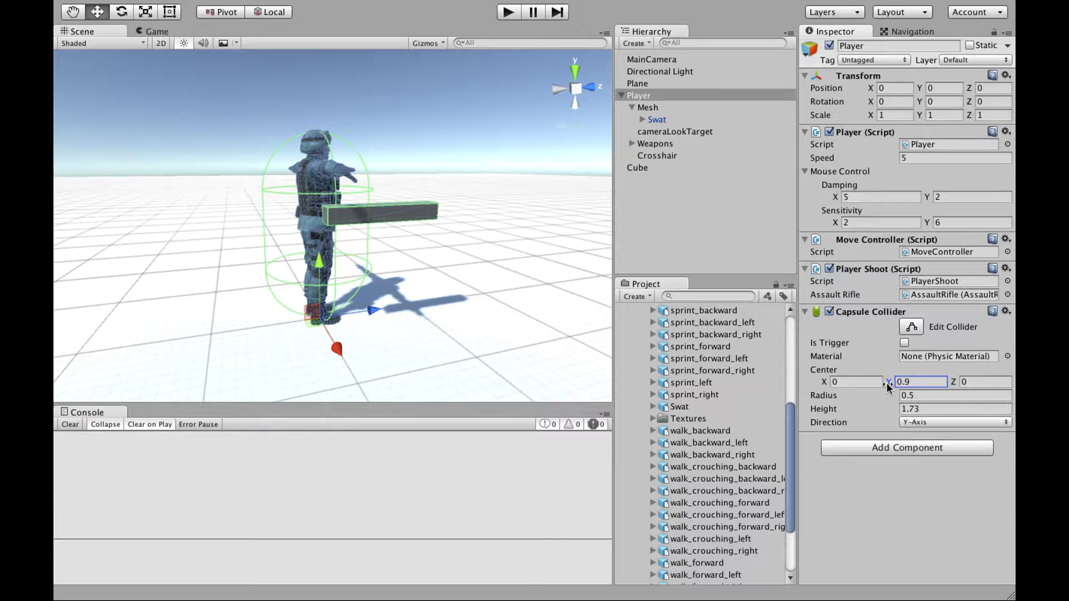
click(914, 410)
key(BackSpace)
text(5)
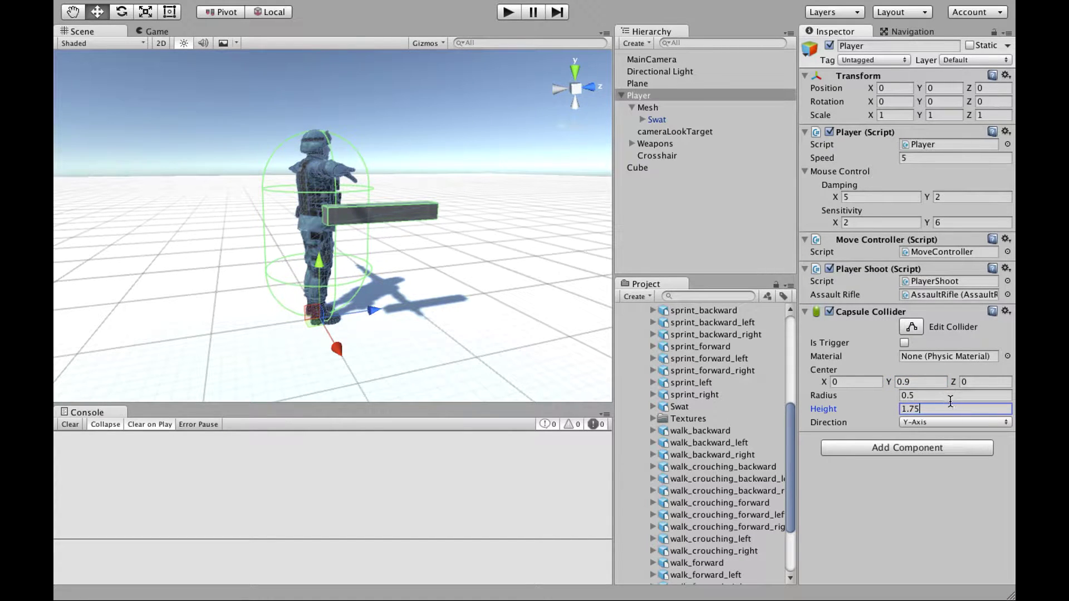
- Narrow the capsule collider's radius to 0.26, check its fit from above and in front, and collapse the component
middle_drag(372, 253, 418, 292)
alt+drag(418, 291, 675, 301)
drag(837, 397, 820, 399)
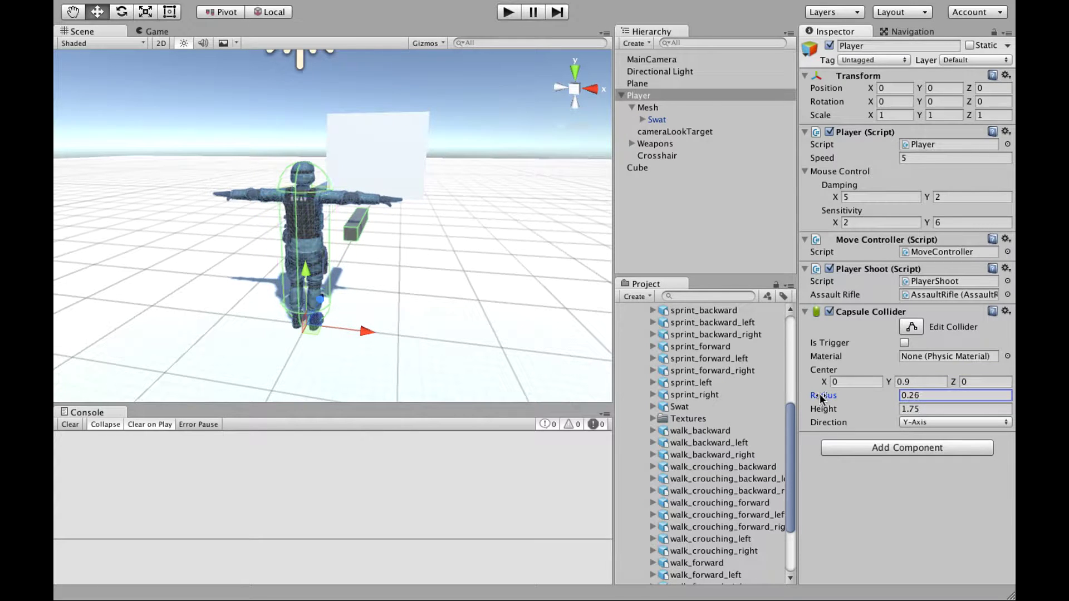
key(f)
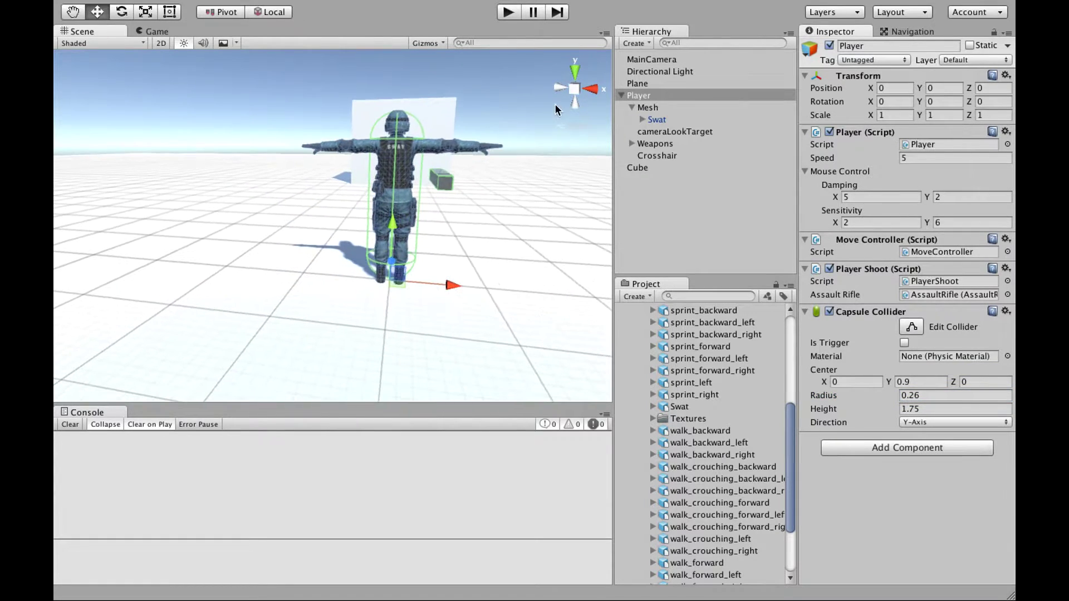
double_click(639, 101)
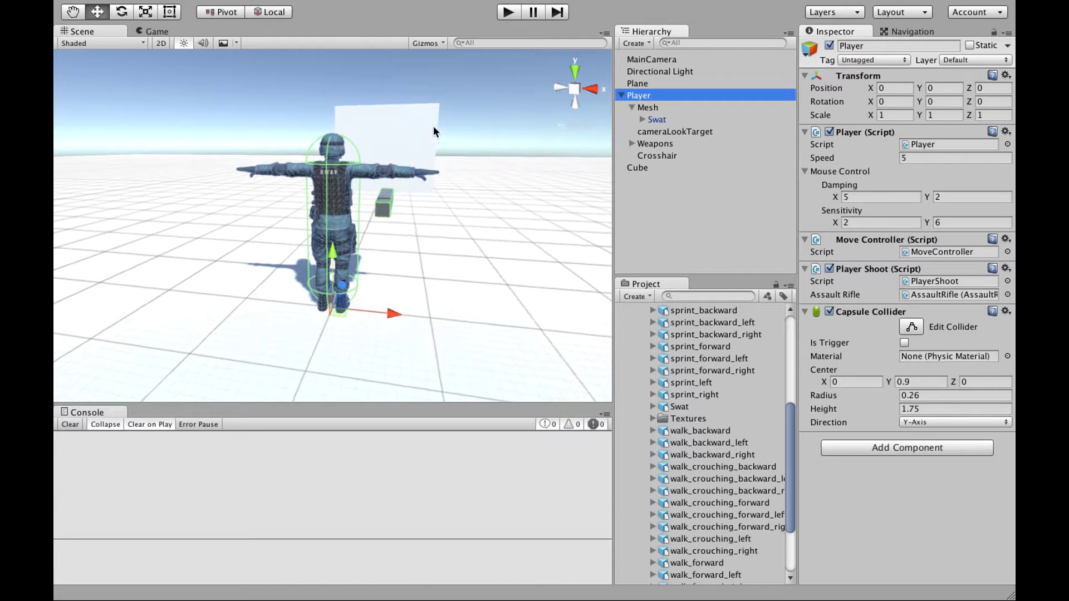
click(574, 70)
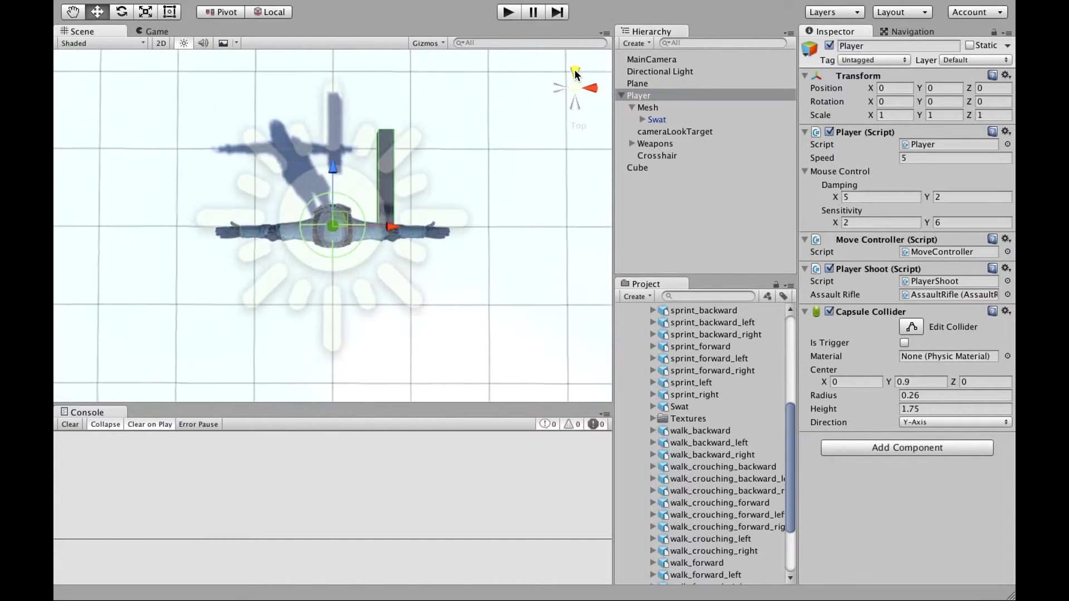
click(597, 91)
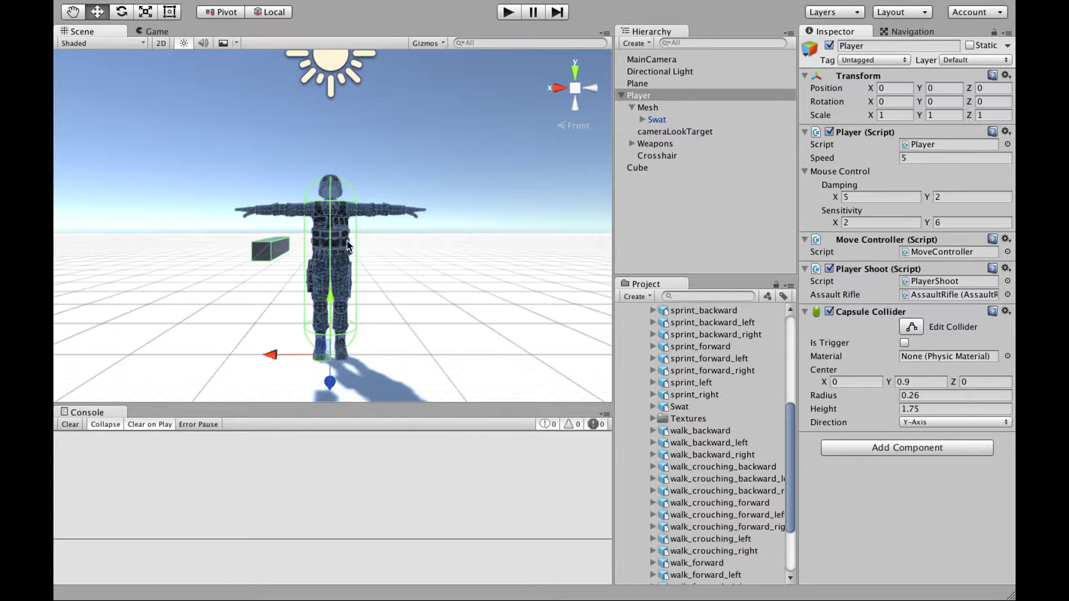
alt+drag(311, 278, 511, 333)
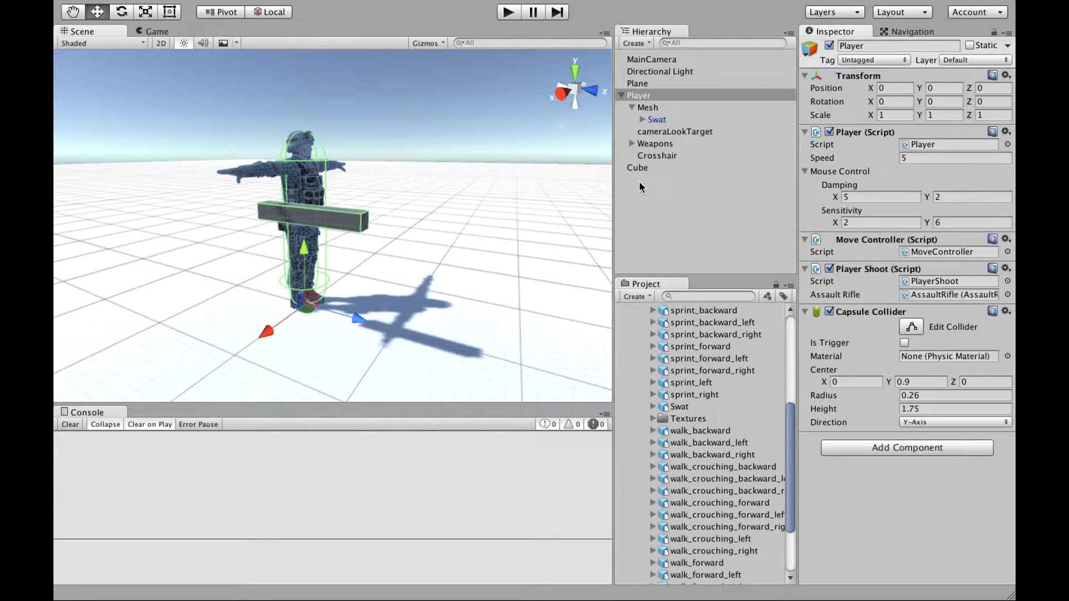
click(806, 312)
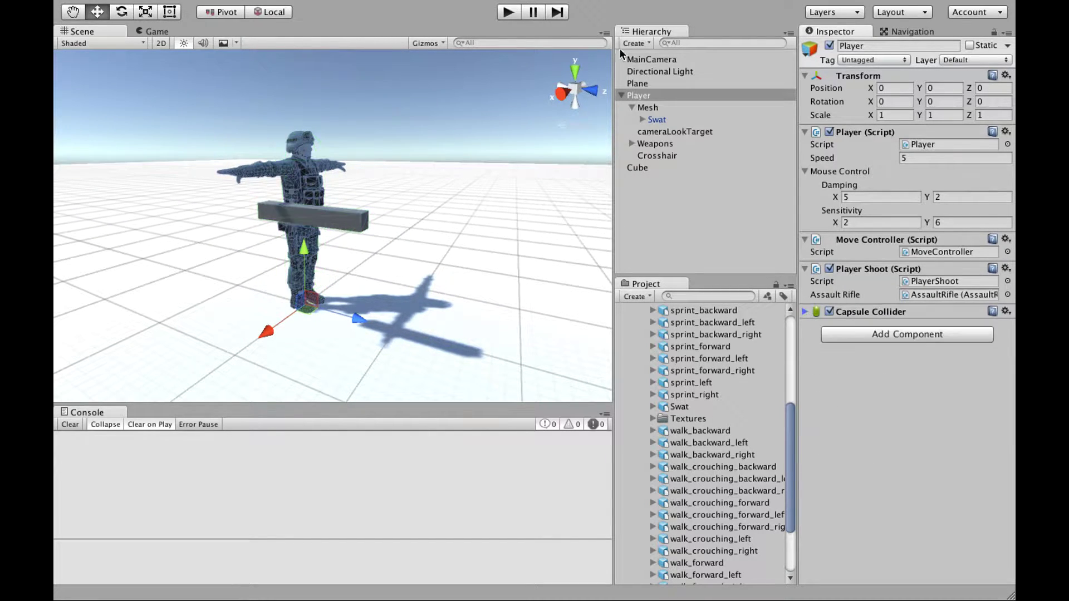
- Check the Swat model and collapse the Mesh object, and run a short play test of the soldier as the player
click(660, 120)
middle_drag(442, 177, 455, 184)
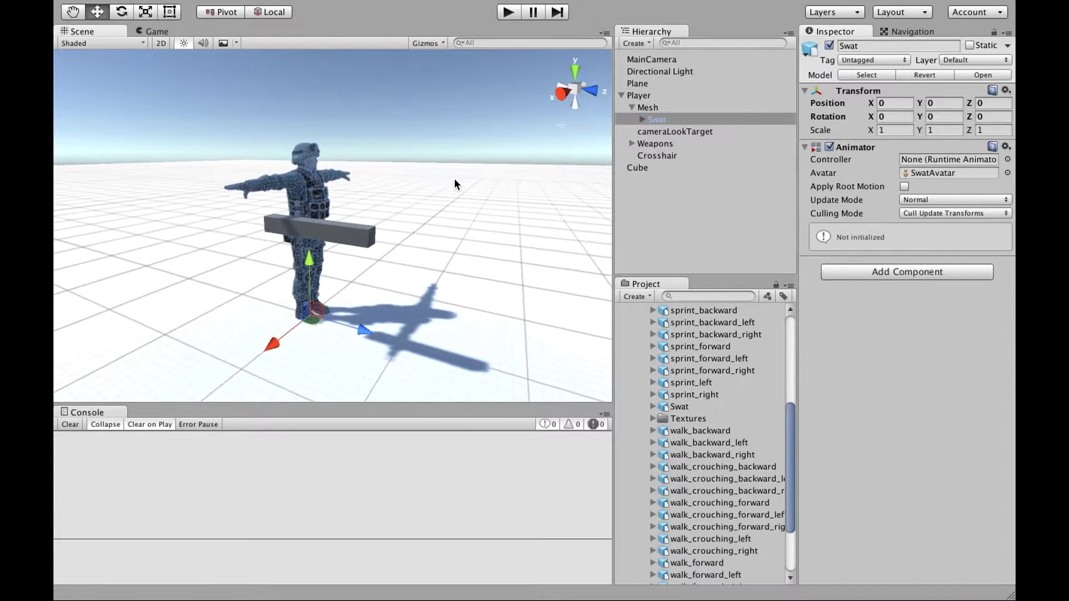
click(648, 108)
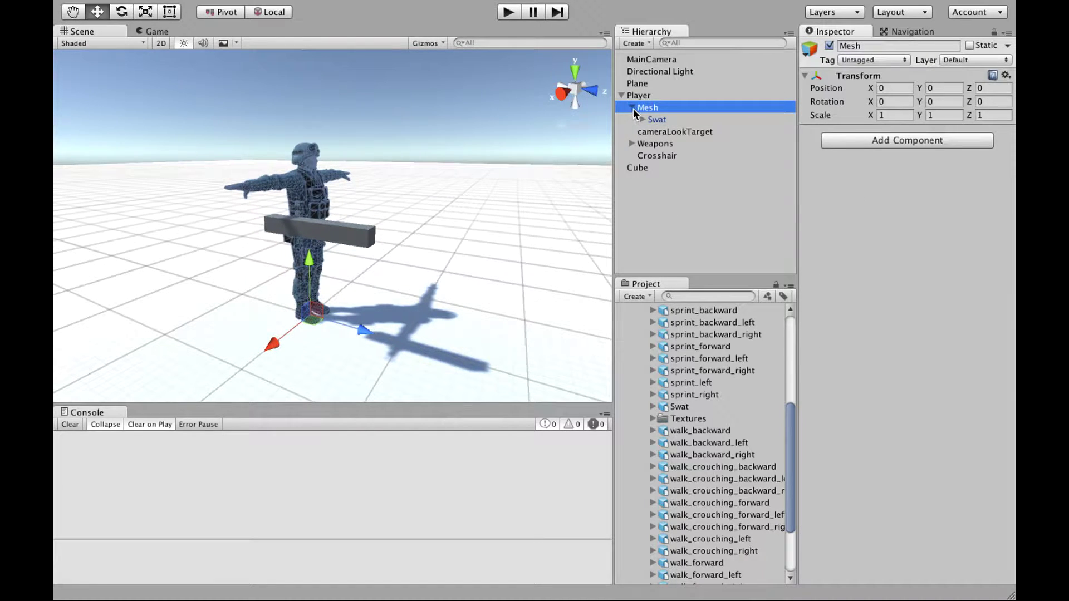
click(632, 107)
click(508, 12)
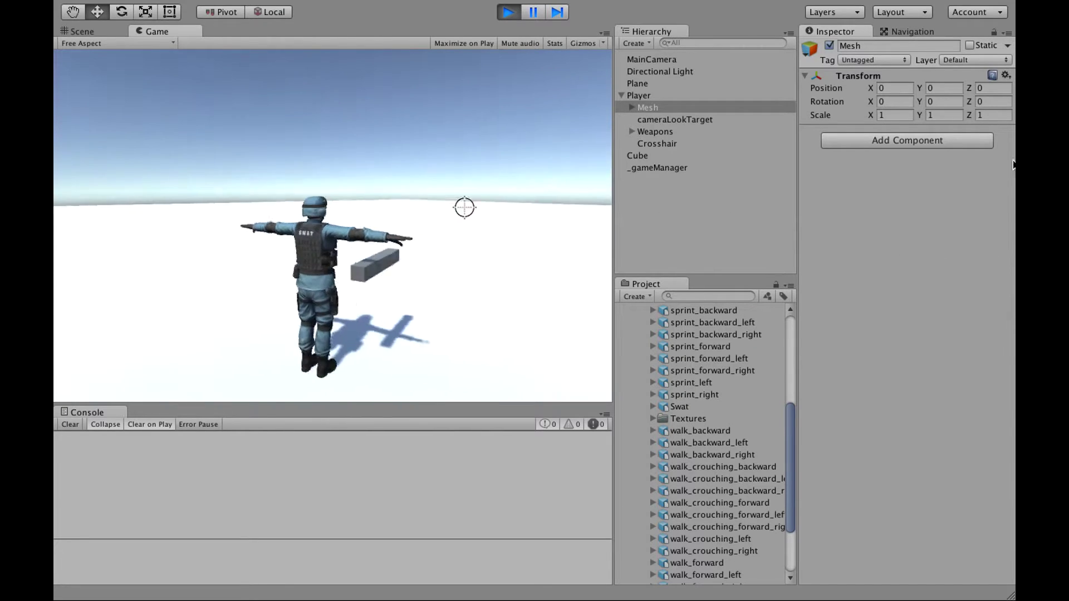
click(509, 11)
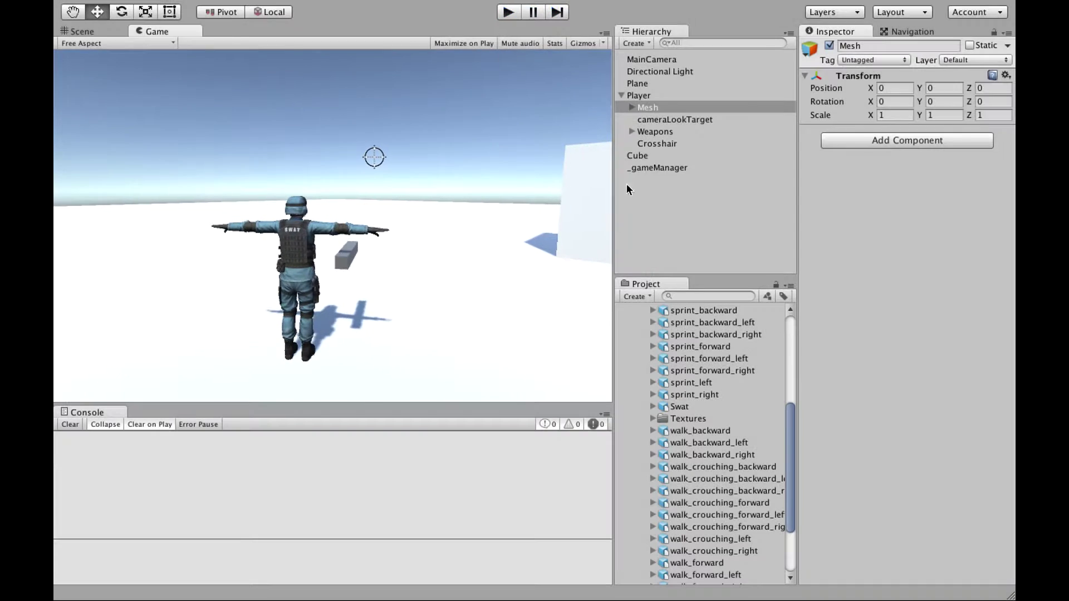
- Expand the Player's Mesh object and inspect the Swat model's Animator component
click(639, 96)
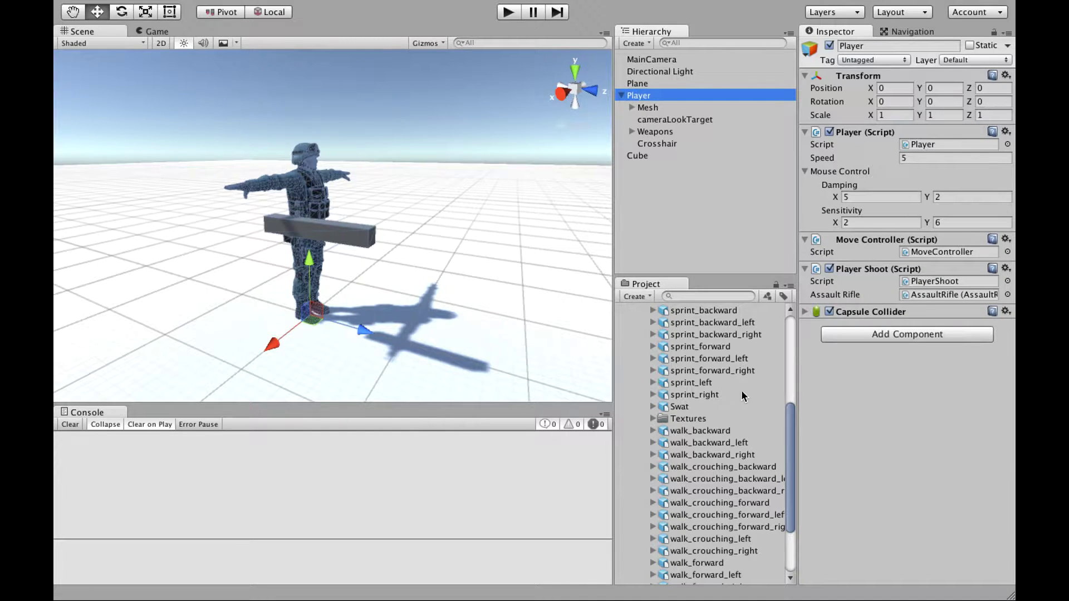
click(647, 110)
click(632, 107)
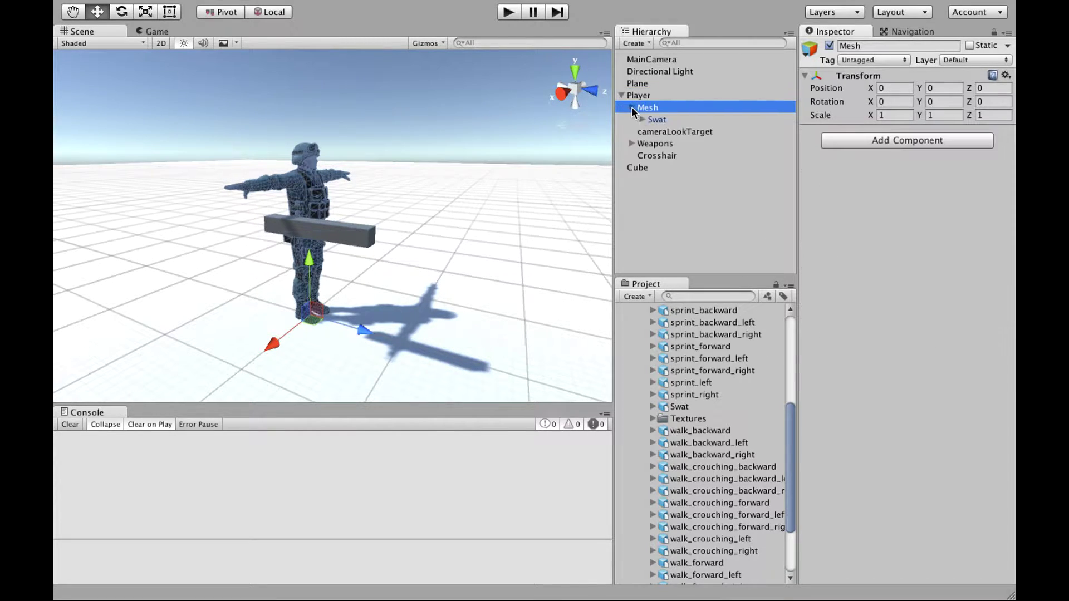
click(655, 120)
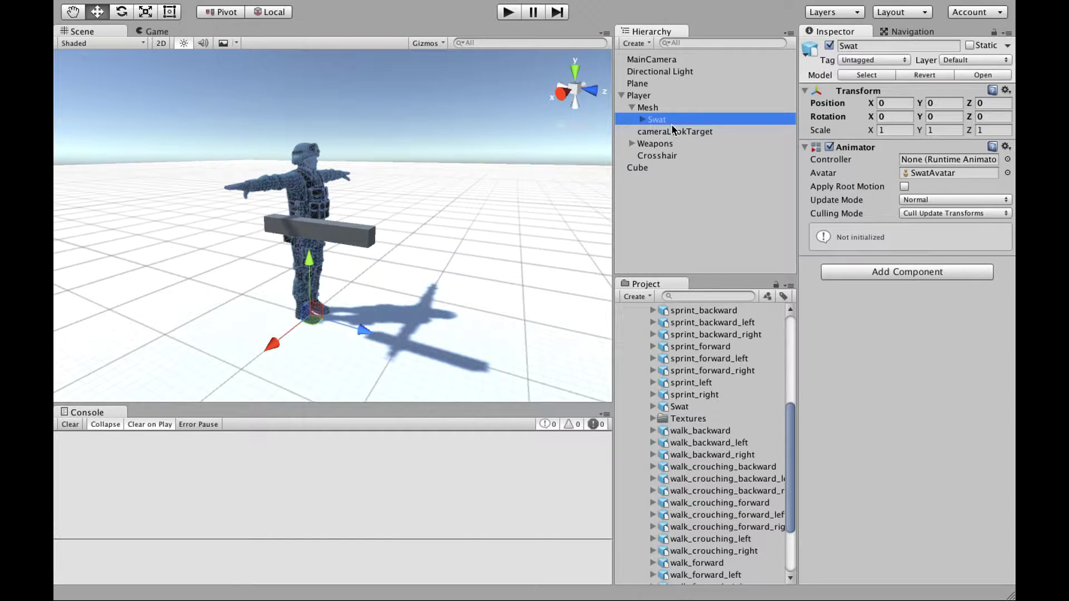
- Collapse the Models folder and create a top-level project folder named Animations
drag(793, 422, 795, 323)
click(631, 337)
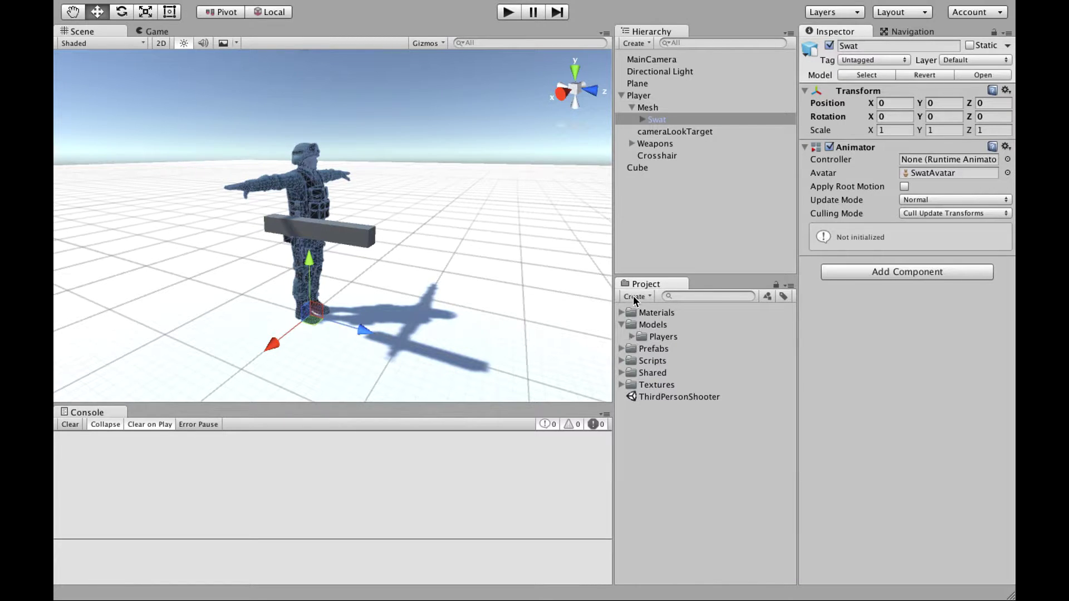
click(620, 325)
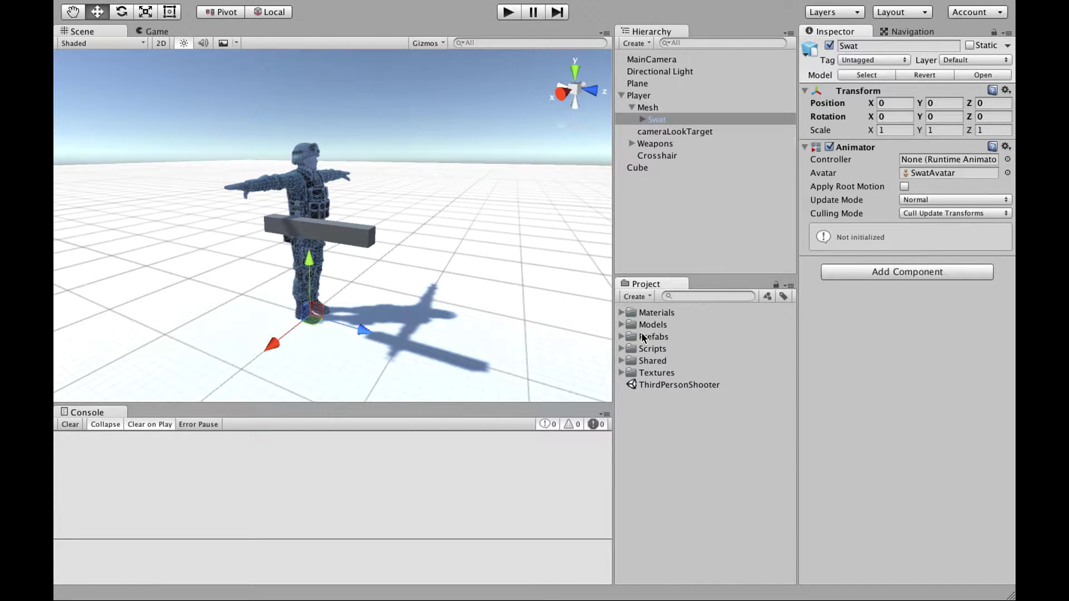
click(644, 295)
click(656, 308)
text(Animations)
key(Return)
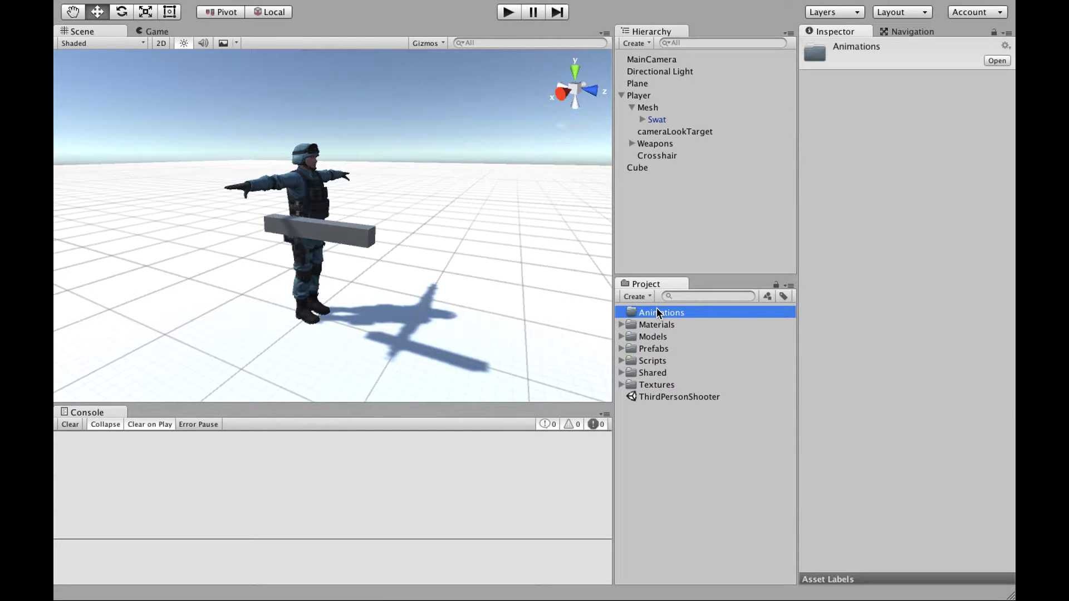
- Rename the Animations folder to AnimationControllers
click(656, 307)
key(Right)
text(Controllers)
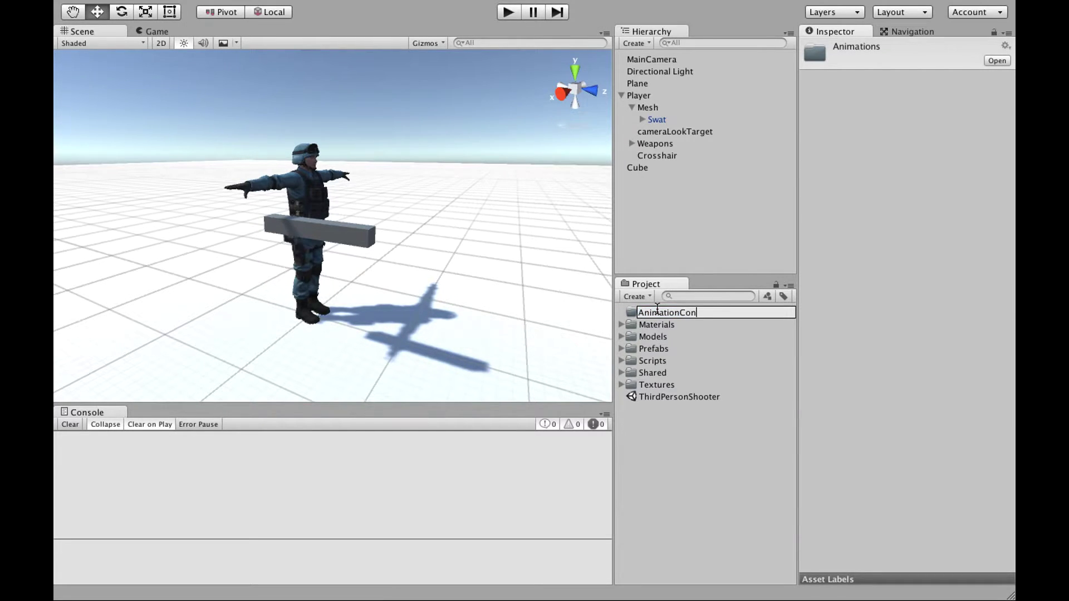
key(Return)
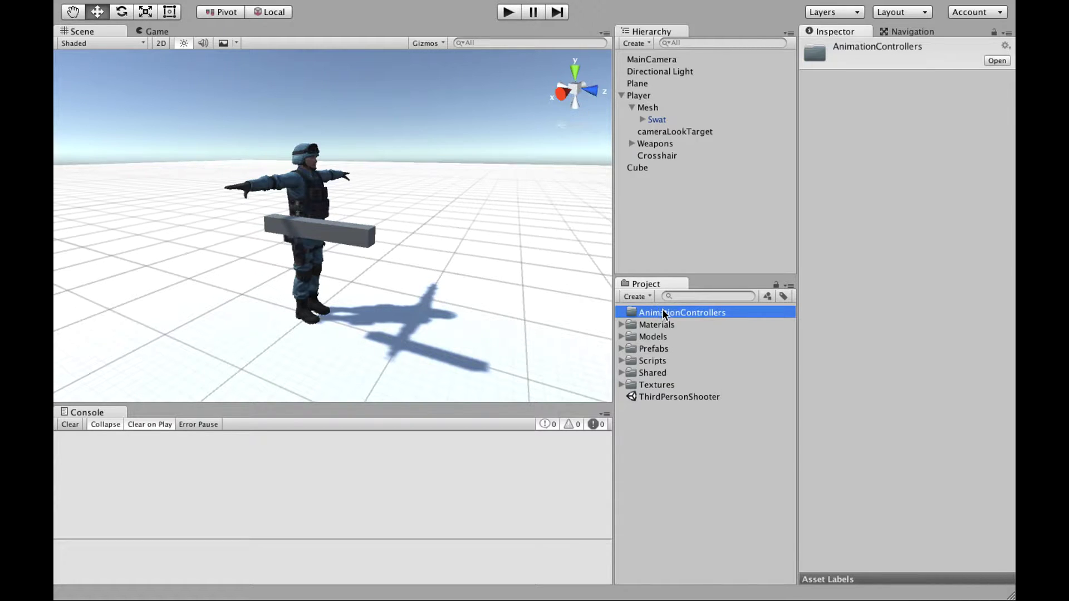
- Create an Animator Controller named PlayerPro in the AnimationControllers folder
right_click(663, 309)
mouse_move(705, 319)
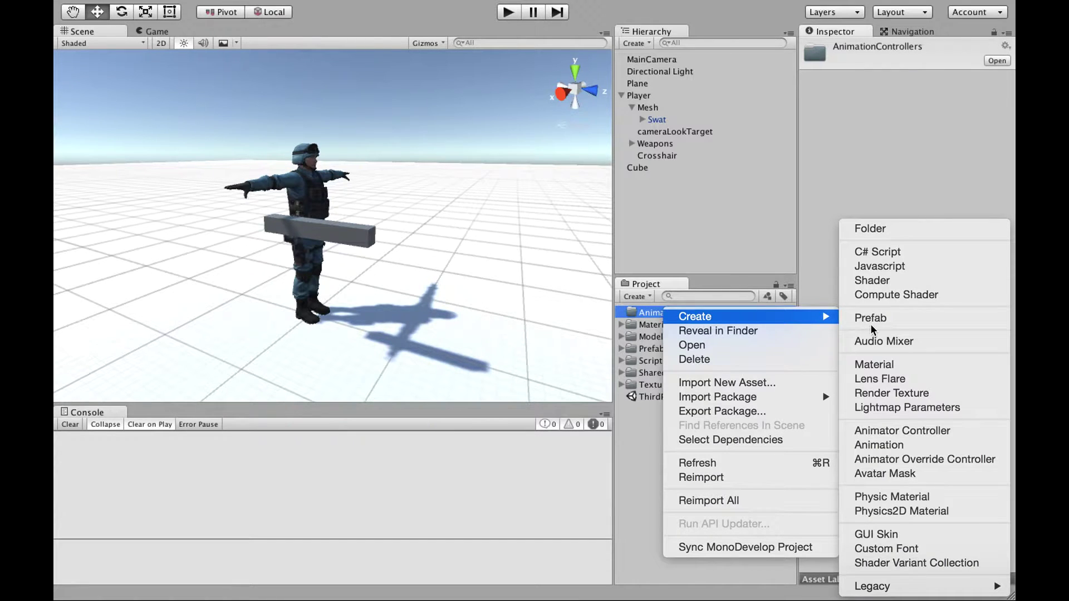
click(904, 429)
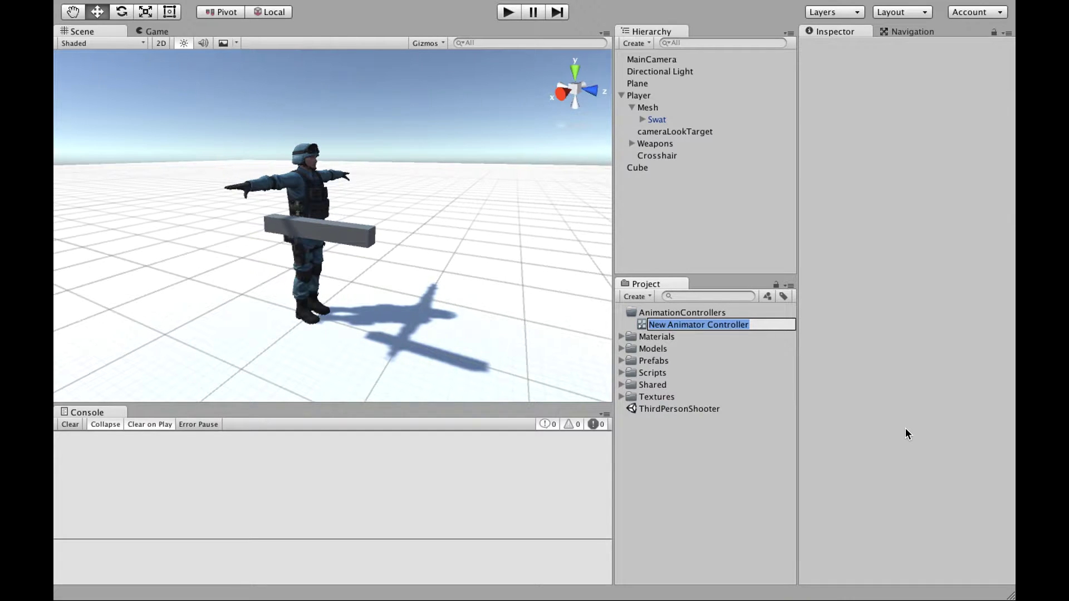
text(Pla)
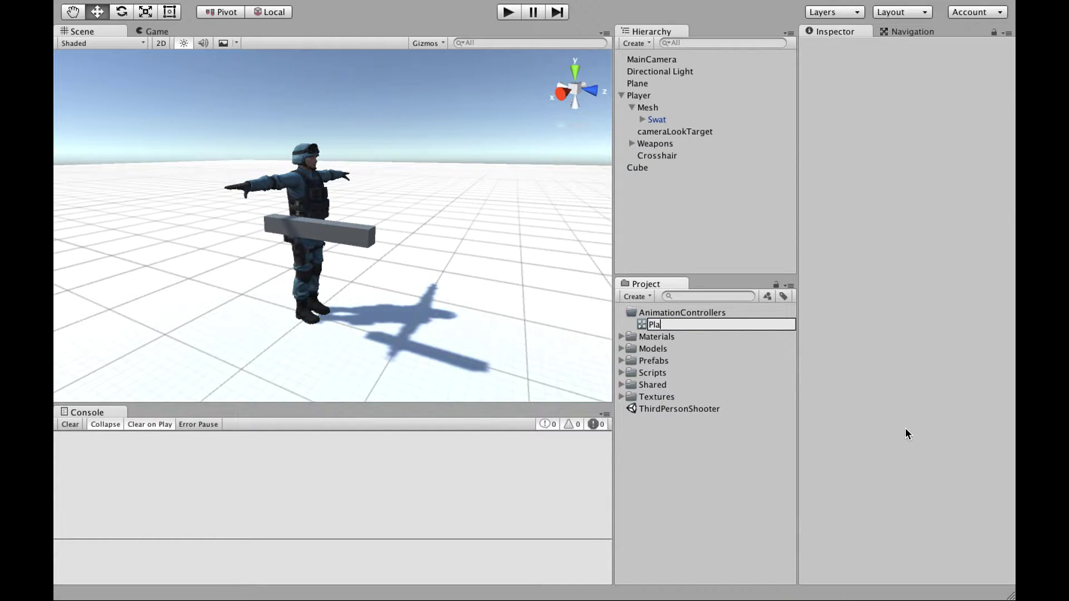
text(yerPro)
key(Return)
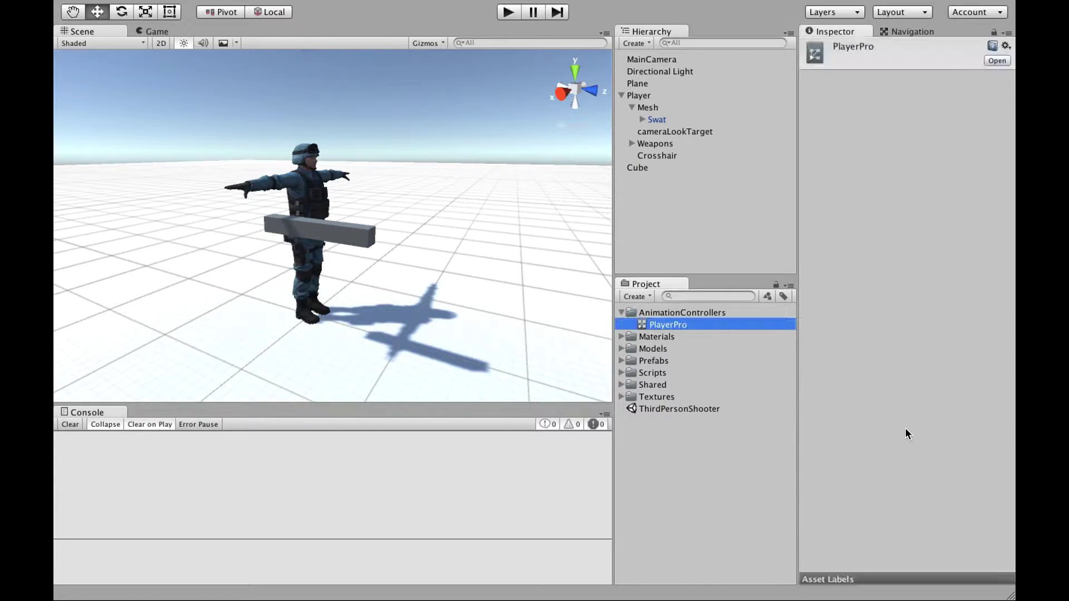
- Rename the PlayerPro controller to SoldierPro, matching the model folder's name, and assign it as the Swat model's Animator controller
click(622, 349)
click(632, 361)
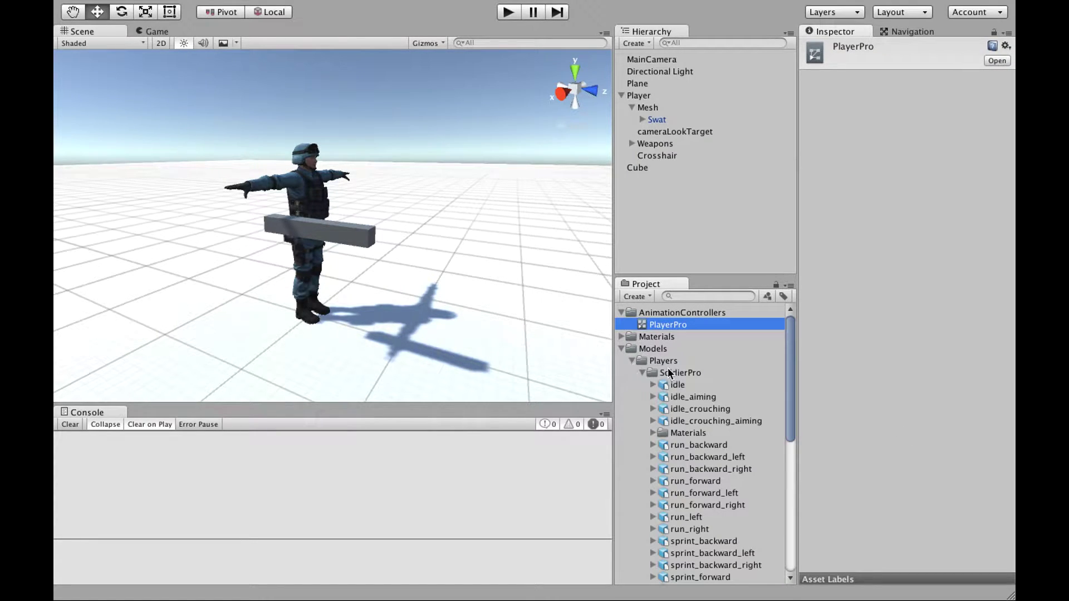
click(669, 372)
click(672, 329)
key(Return)
text(SoldierPro)
key(Return)
click(656, 120)
drag(662, 328, 924, 167)
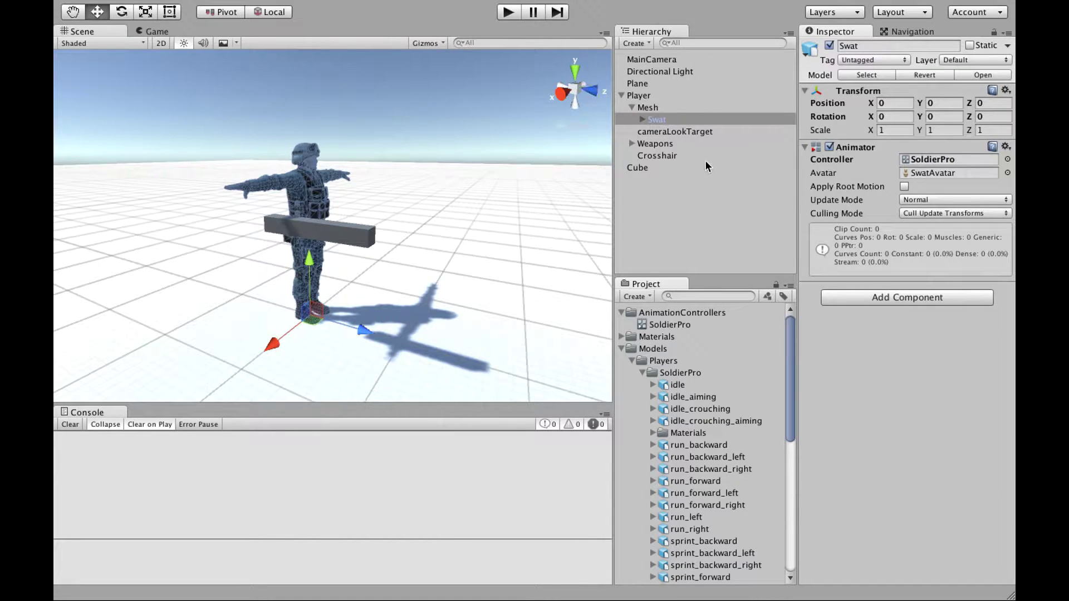
- Open the SoldierPro controller in the Animator view and widen its state graph area
double_click(664, 326)
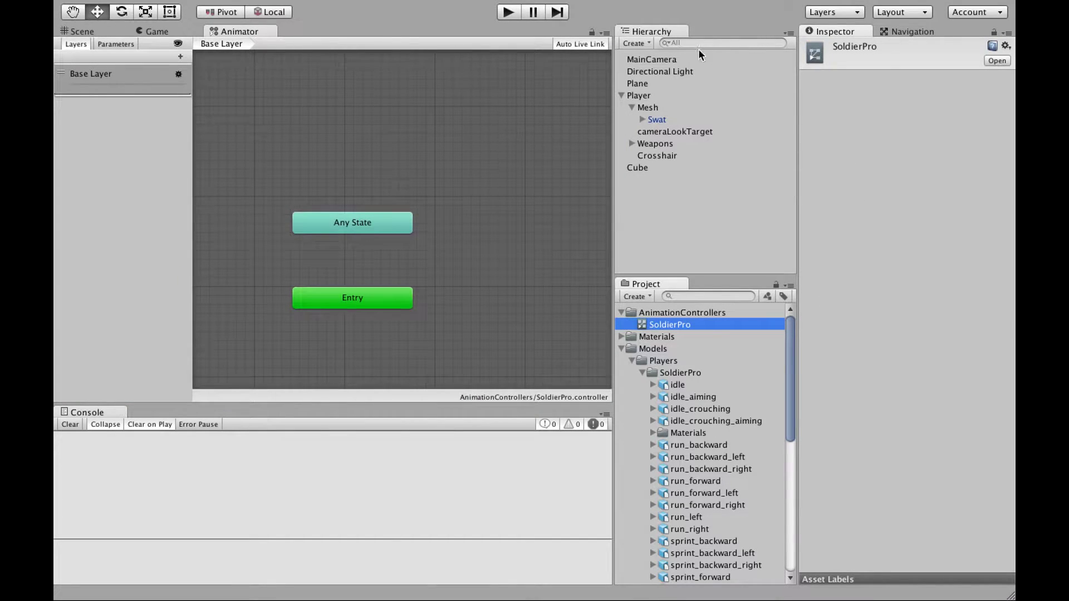
drag(621, 214, 641, 213)
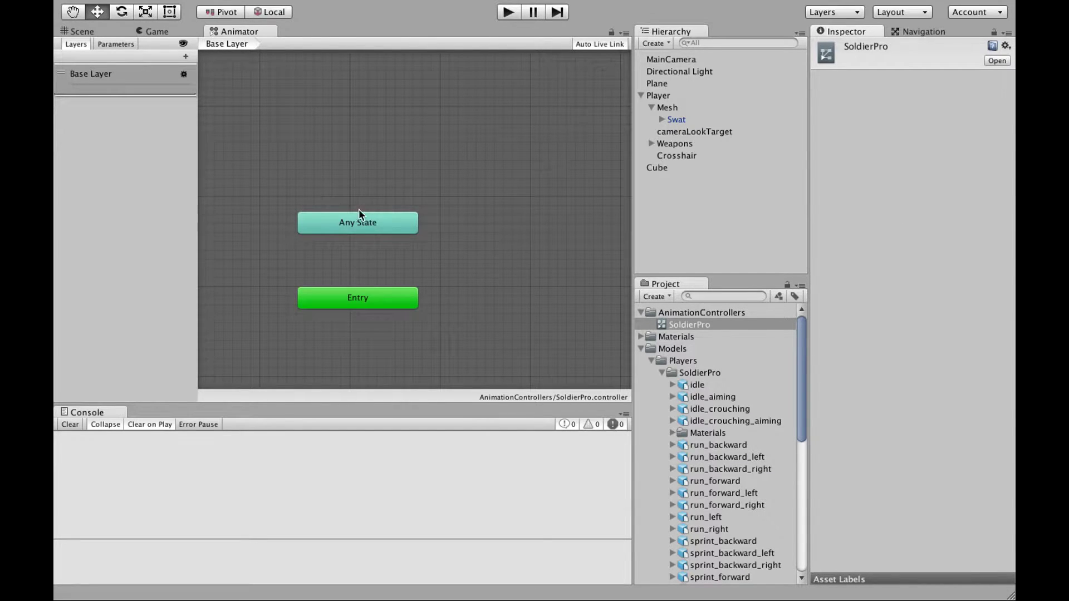
drag(197, 255, 163, 254)
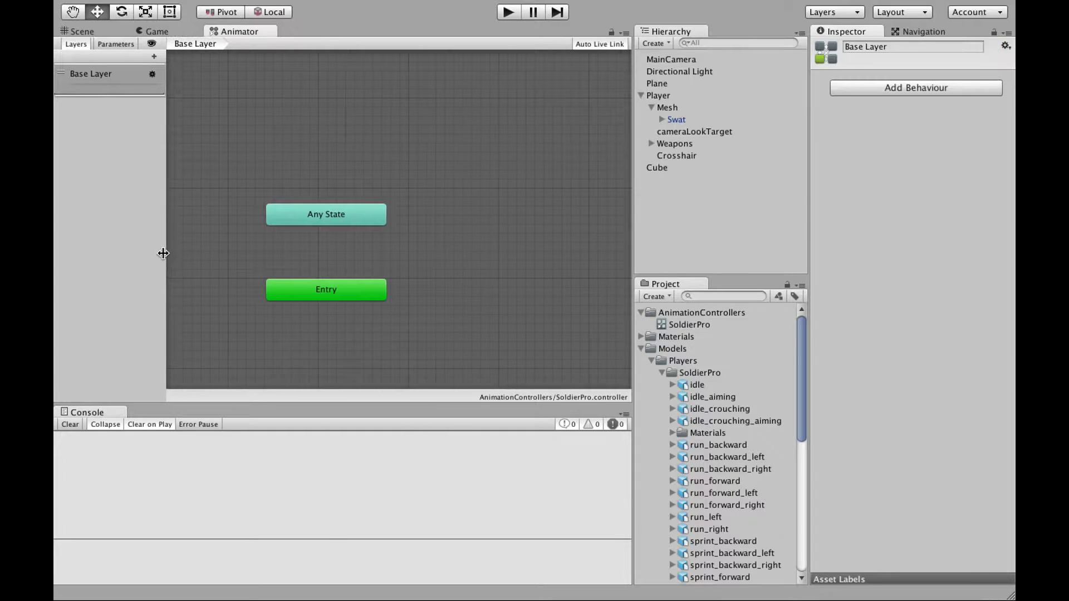
scroll(406, 220, down, 2)
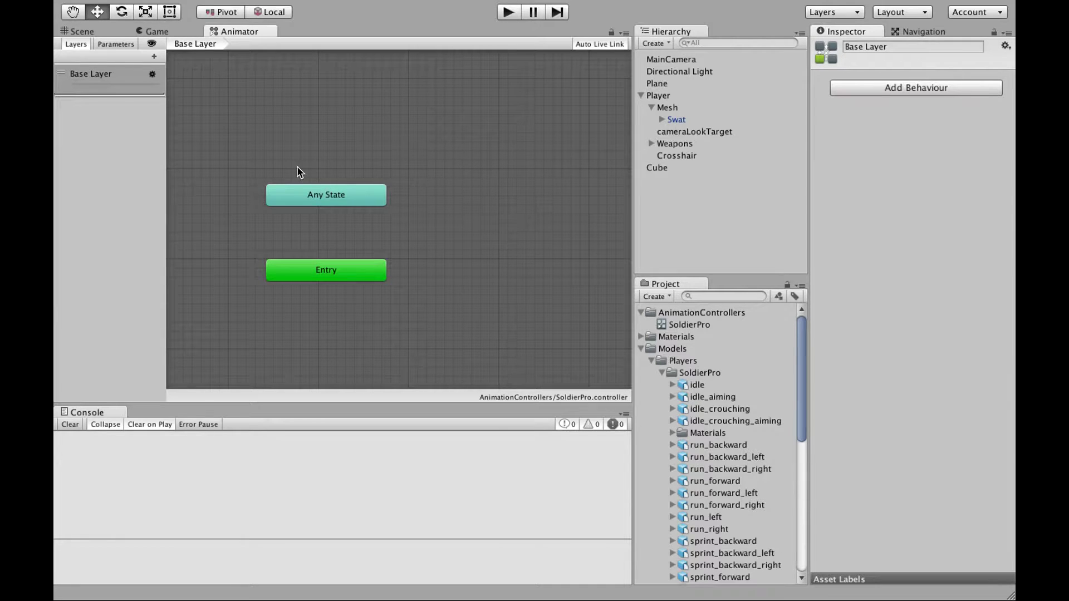
- Create an empty state beside the Entry node in the Base Layer and name it Idle
right_click(453, 275)
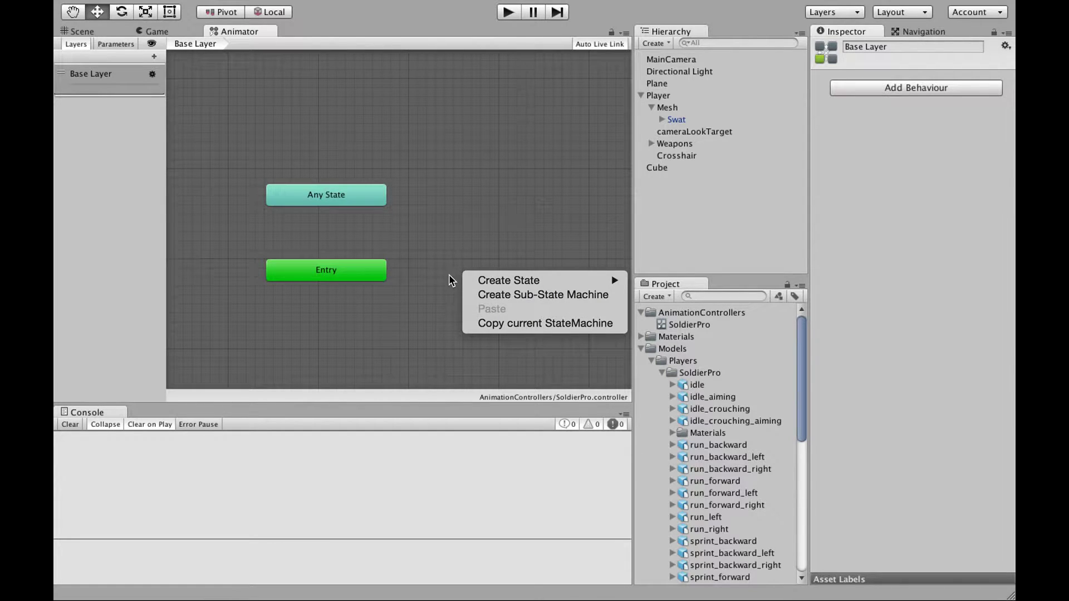
mouse_move(526, 286)
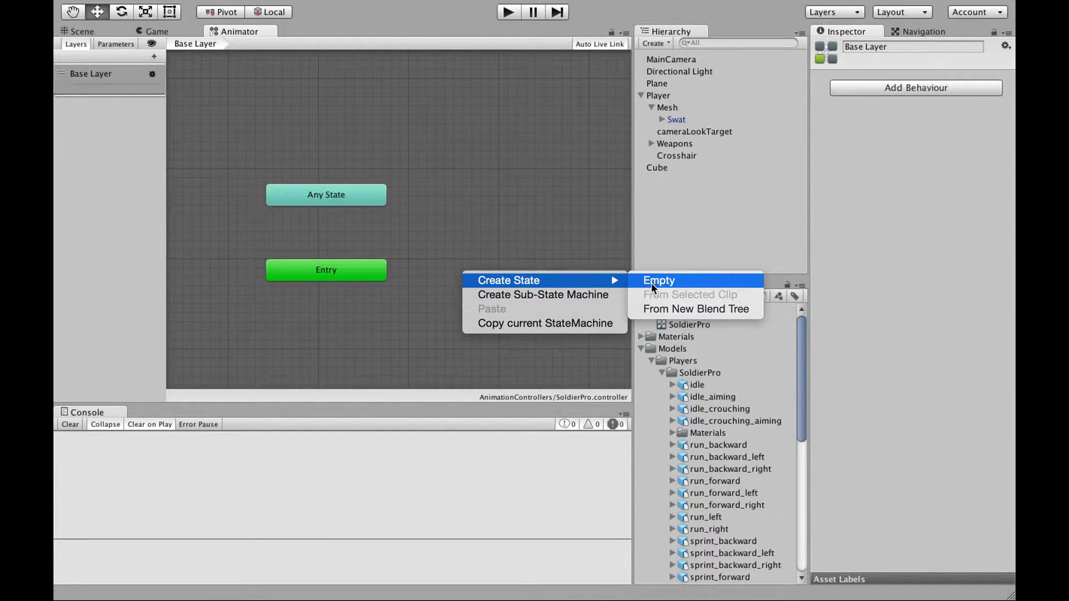
click(657, 280)
click(547, 284)
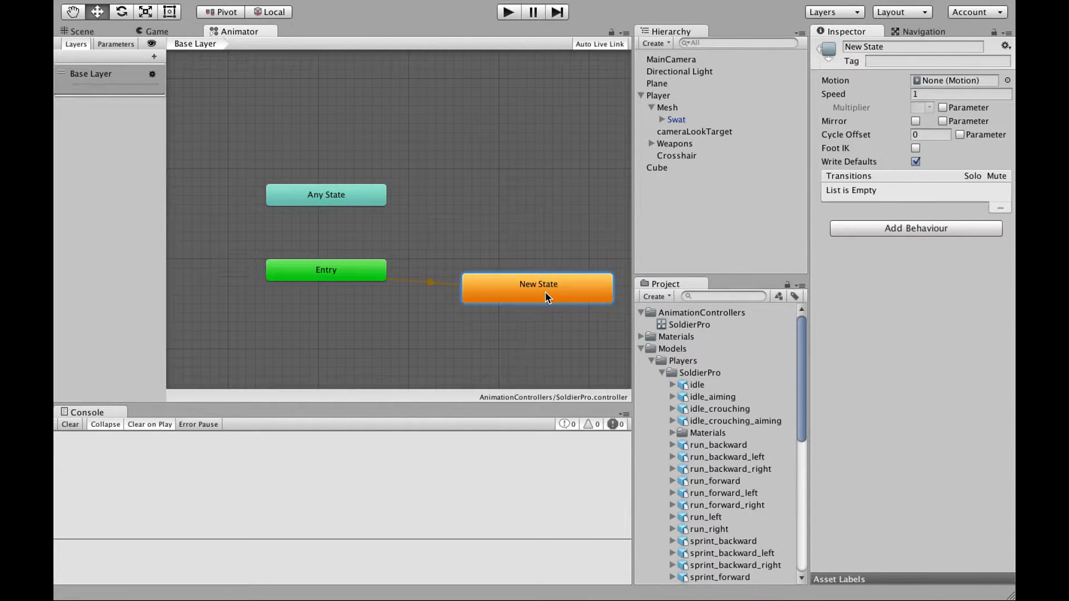
click(888, 47)
key(BackSpace)
key(BackSpace)
key(BackSpace)
key(BackSpace)
key(BackSpace)
key(BackSpace)
key(BackSpace)
key(BackSpace)
text(Idle)
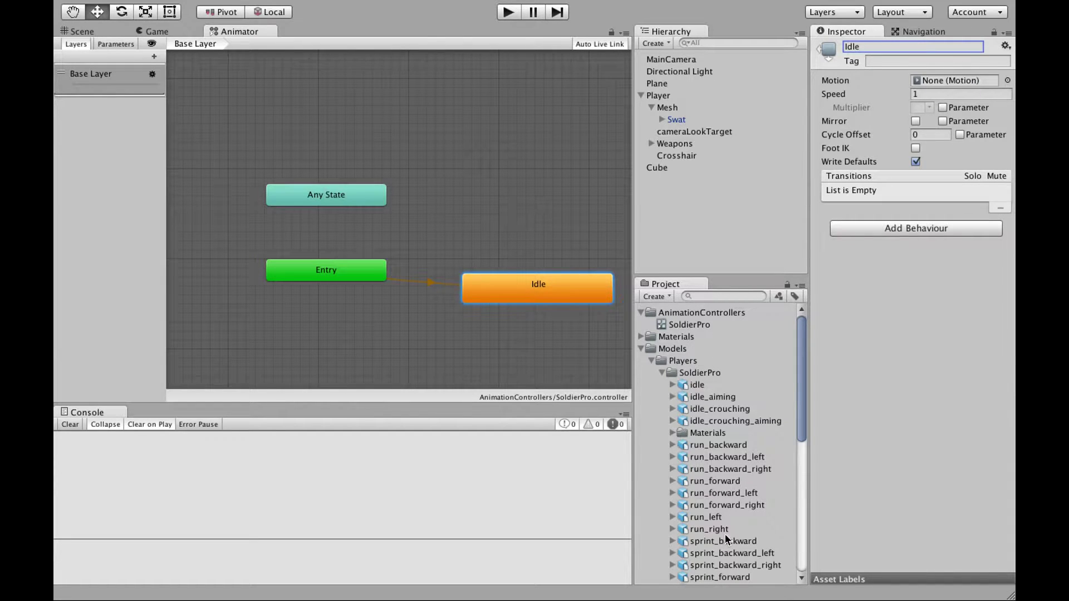
- Try several mixamo.com clips as the Idle state's motion, checking each clip's source file
click(1008, 80)
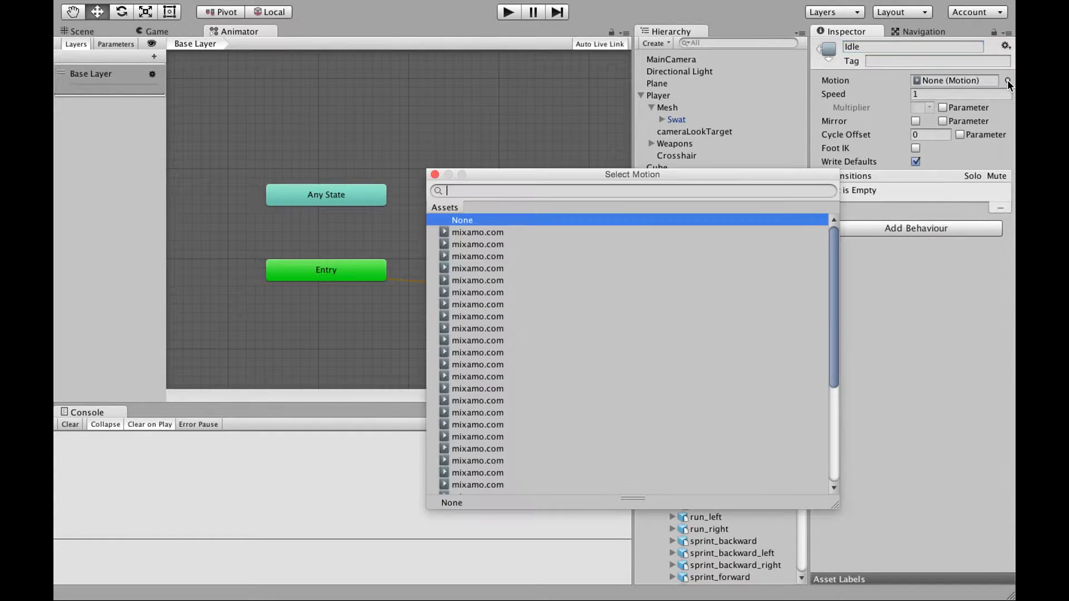
click(485, 242)
click(483, 267)
click(492, 365)
click(500, 426)
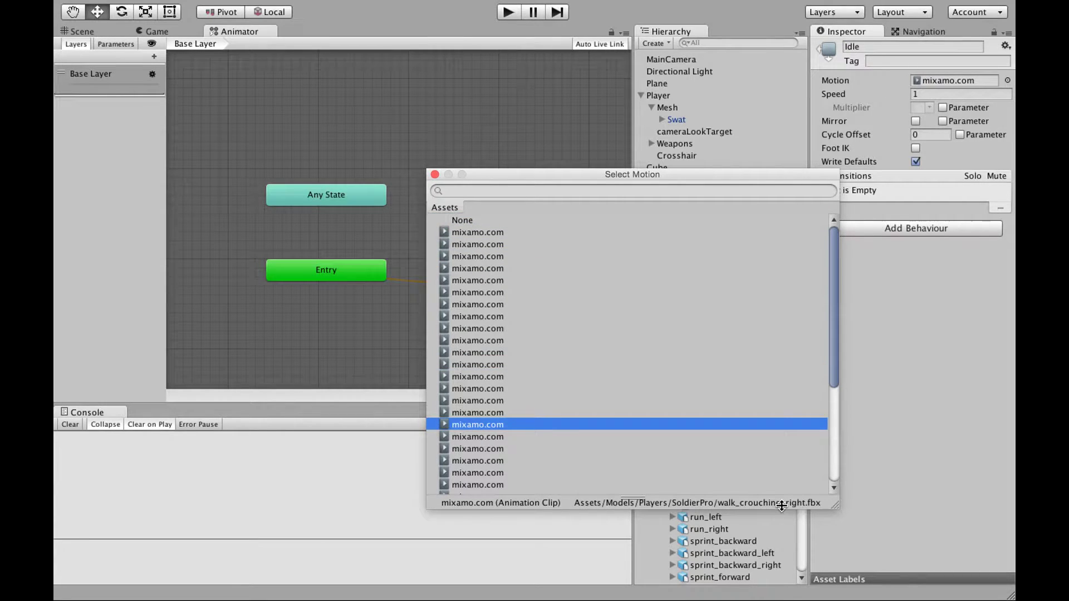
click(471, 268)
click(476, 244)
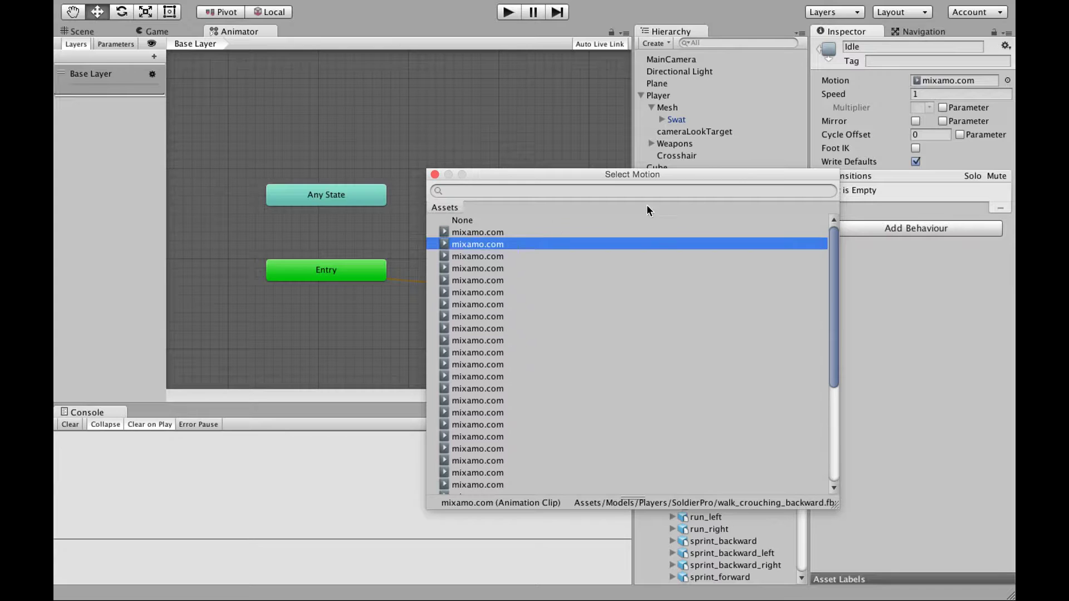
click(434, 175)
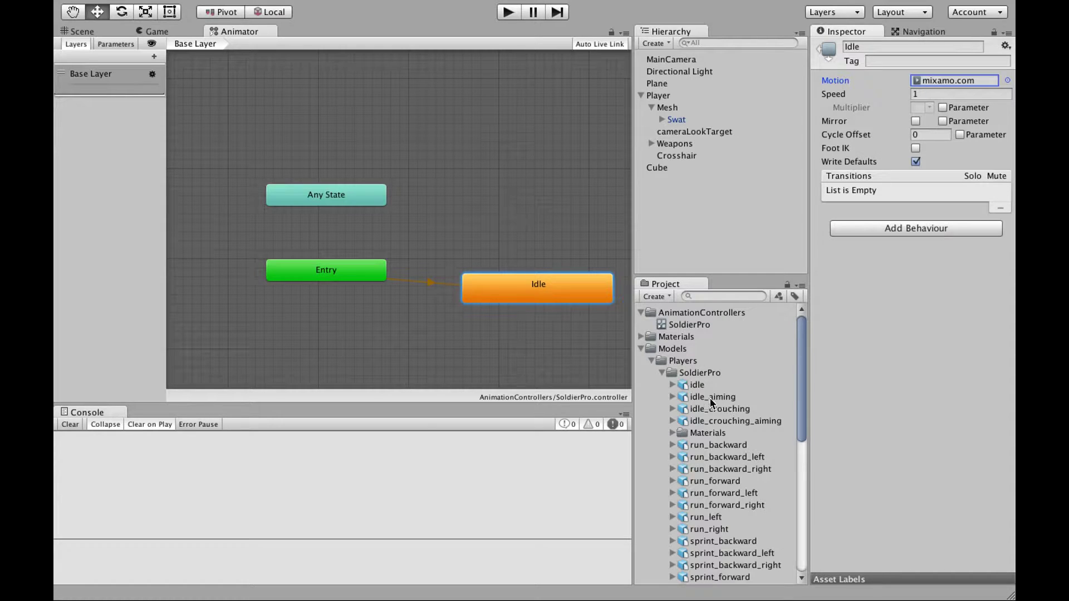
- Rename the idle model's mixamo.com animation clip to idle and apply the import settings
click(694, 388)
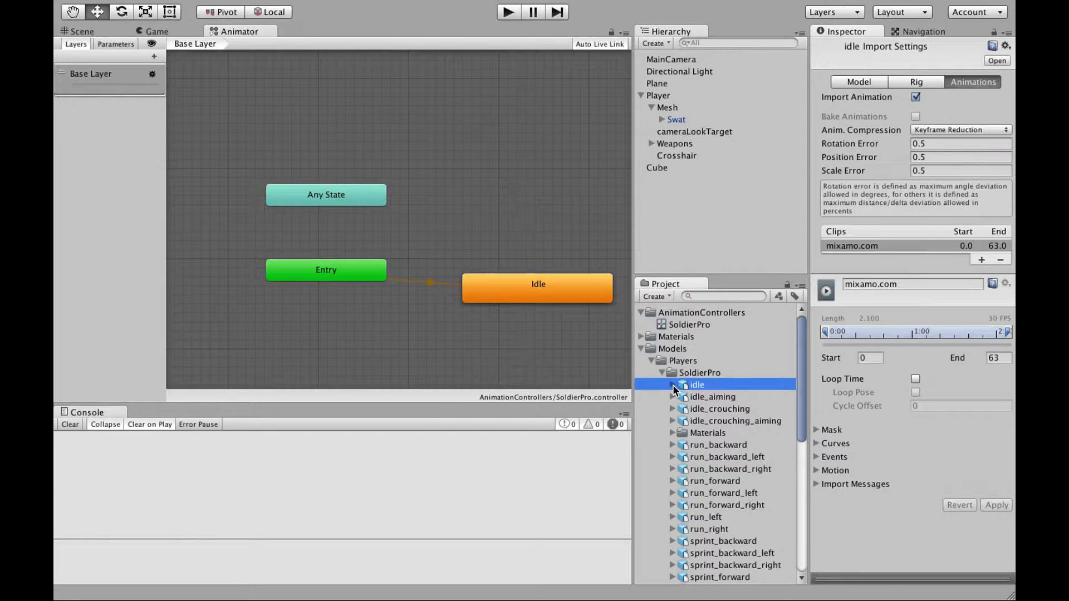
click(672, 385)
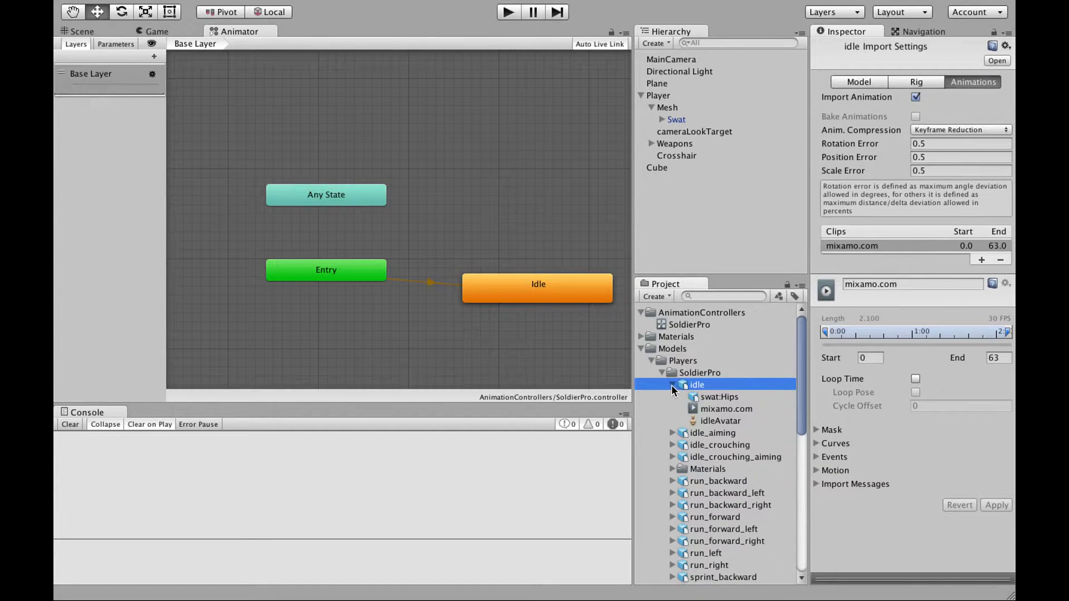
click(673, 385)
click(902, 285)
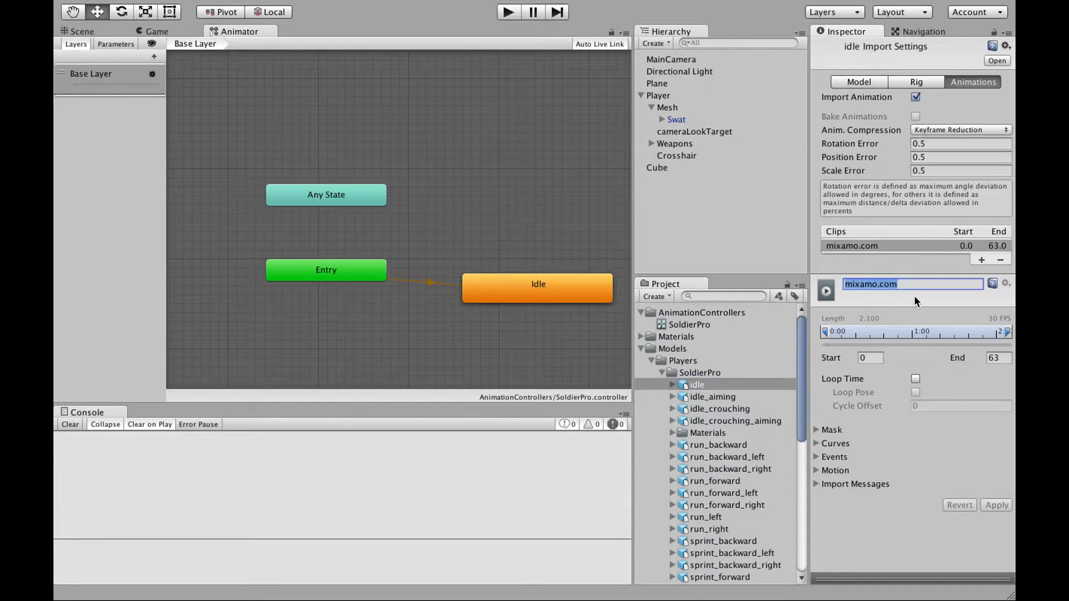
text(idle)
key(Return)
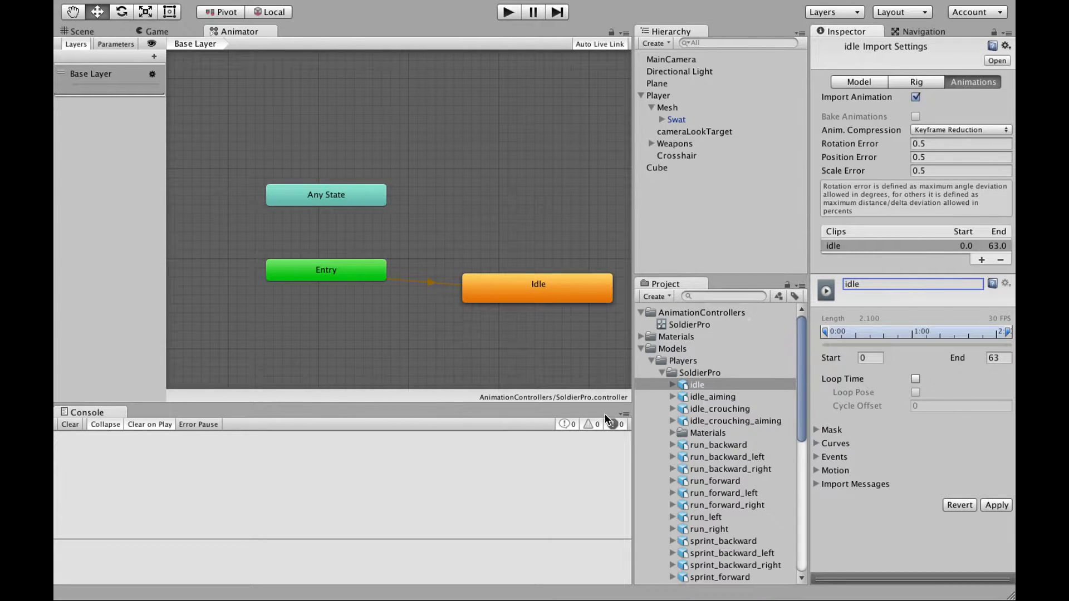
click(672, 385)
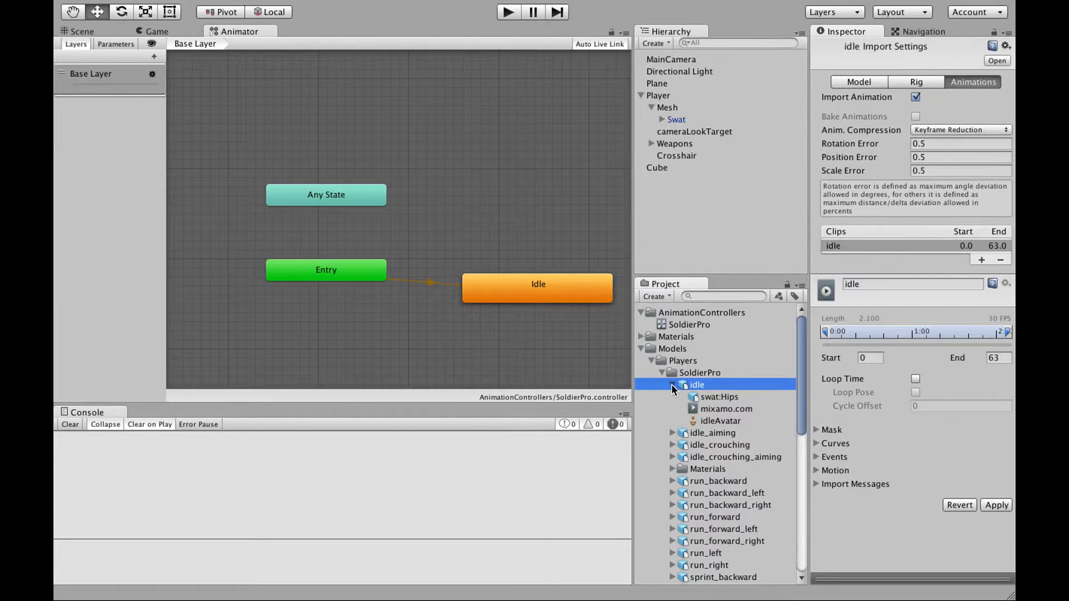
click(673, 386)
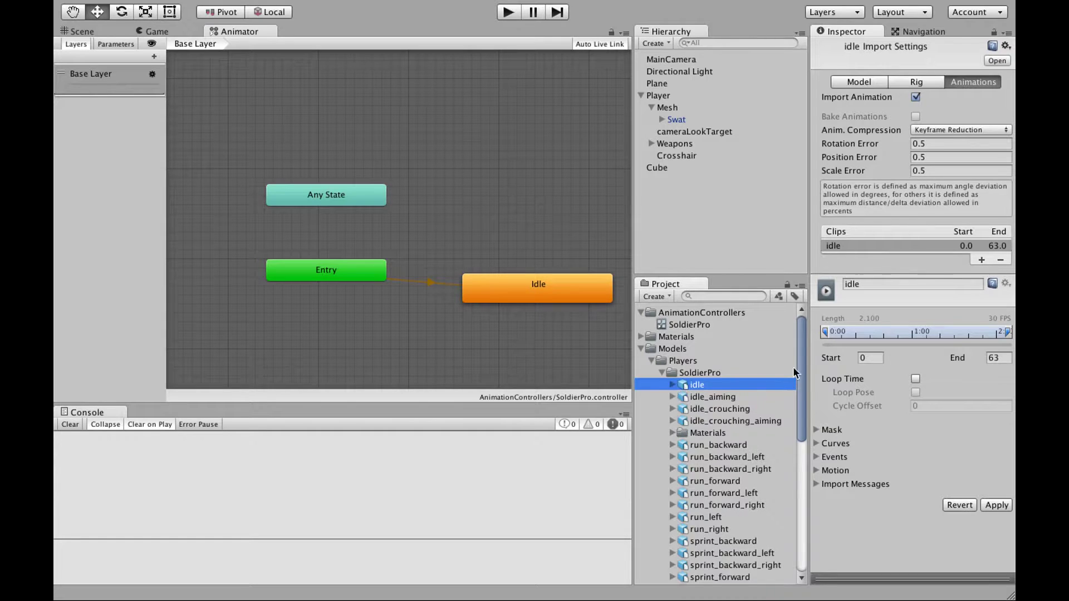
click(672, 386)
click(713, 410)
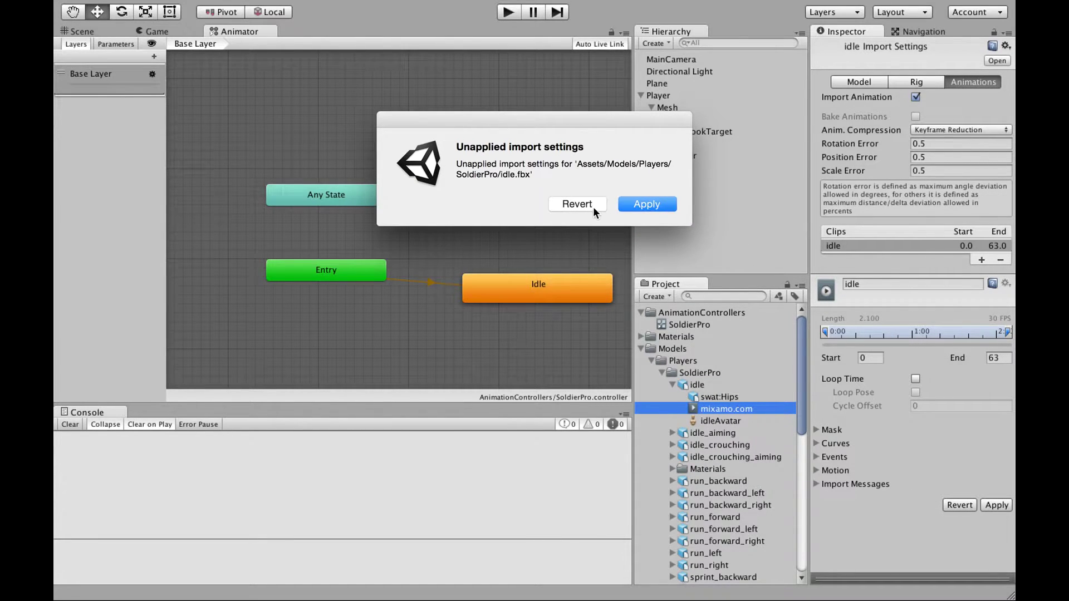
click(648, 206)
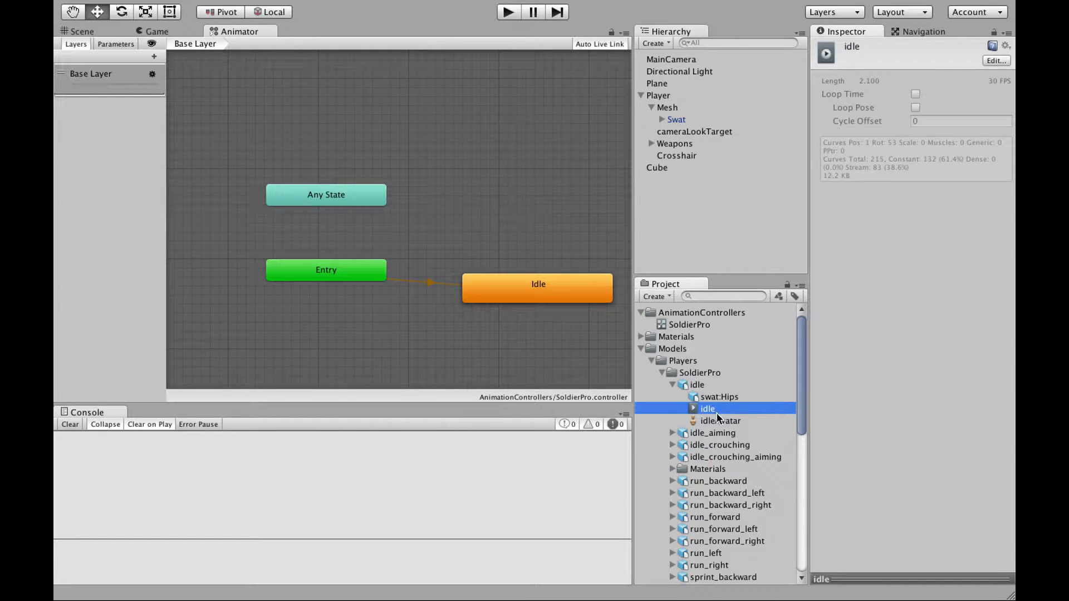
- Enable Loop Time and Loop Pose for the idle clip and apply the import settings
click(701, 386)
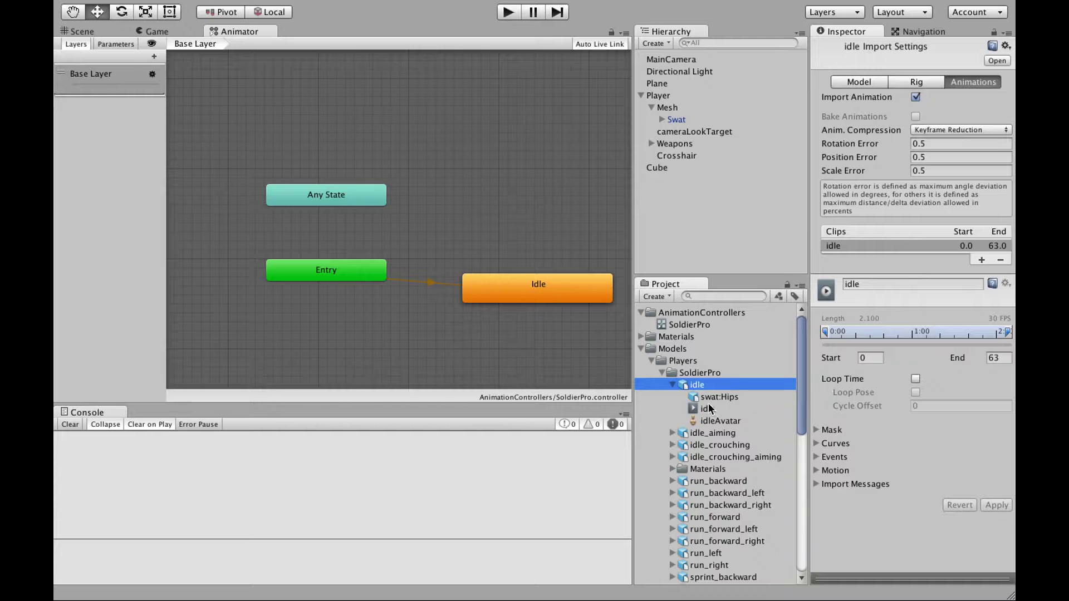
click(915, 380)
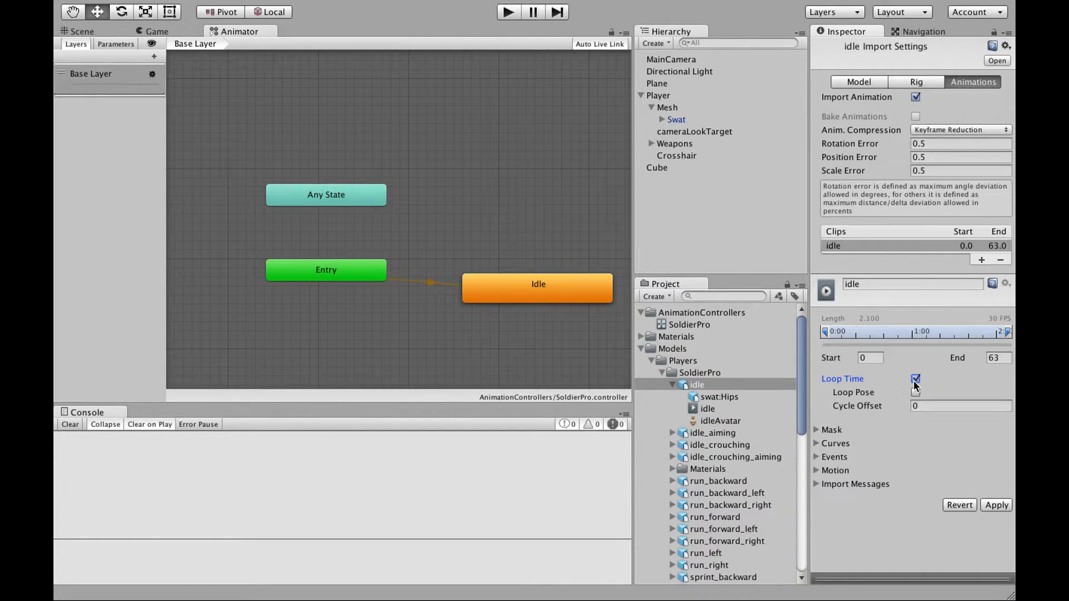
click(915, 393)
click(996, 506)
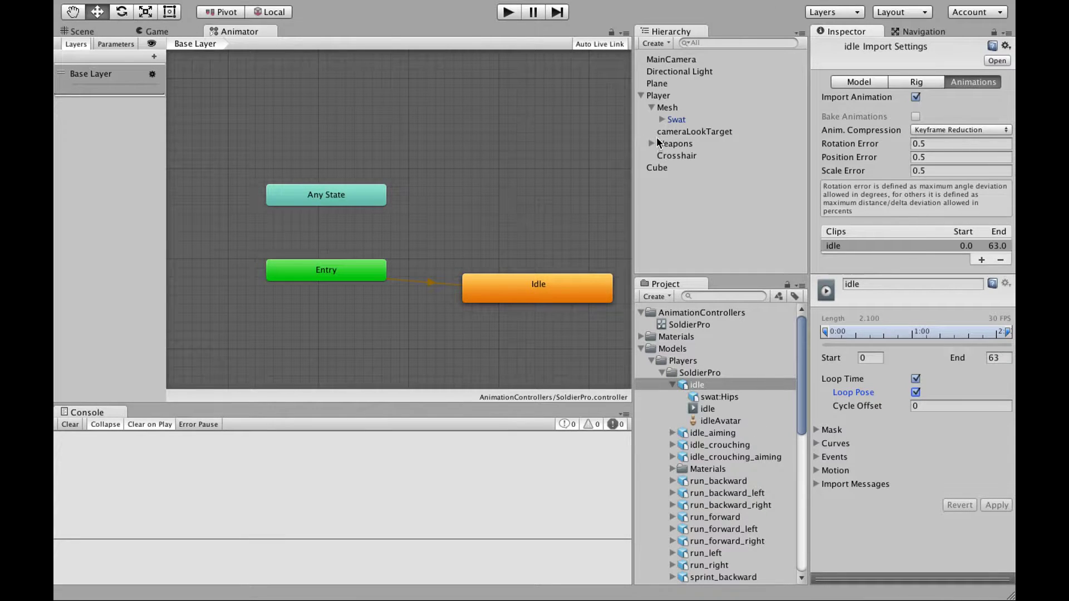
- Assign the idle clip as the Idle state's motion and test the soldier's animation in Play mode
click(552, 284)
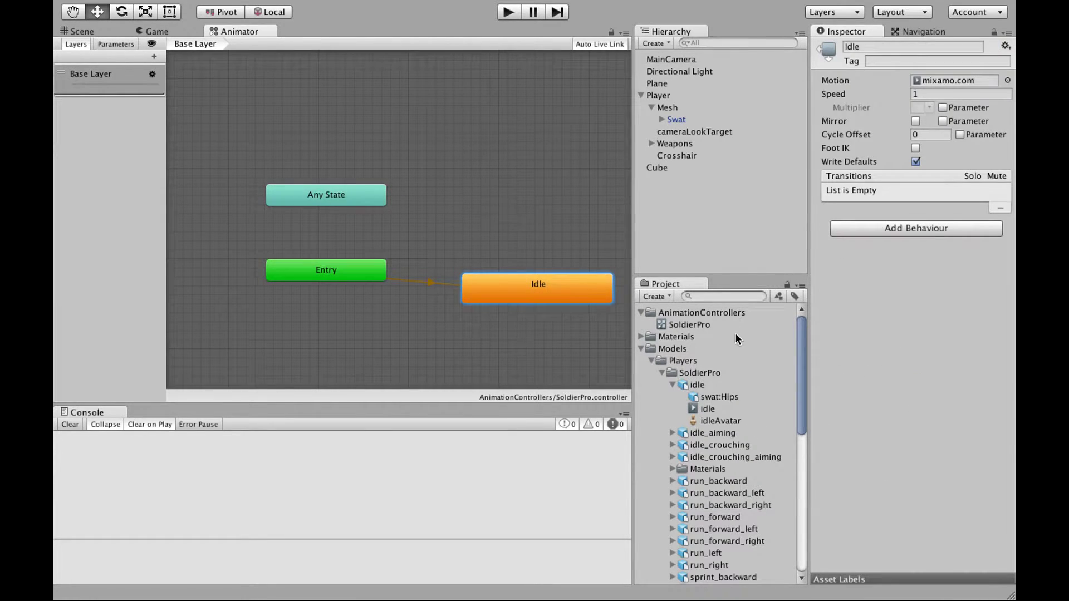
drag(703, 409, 935, 82)
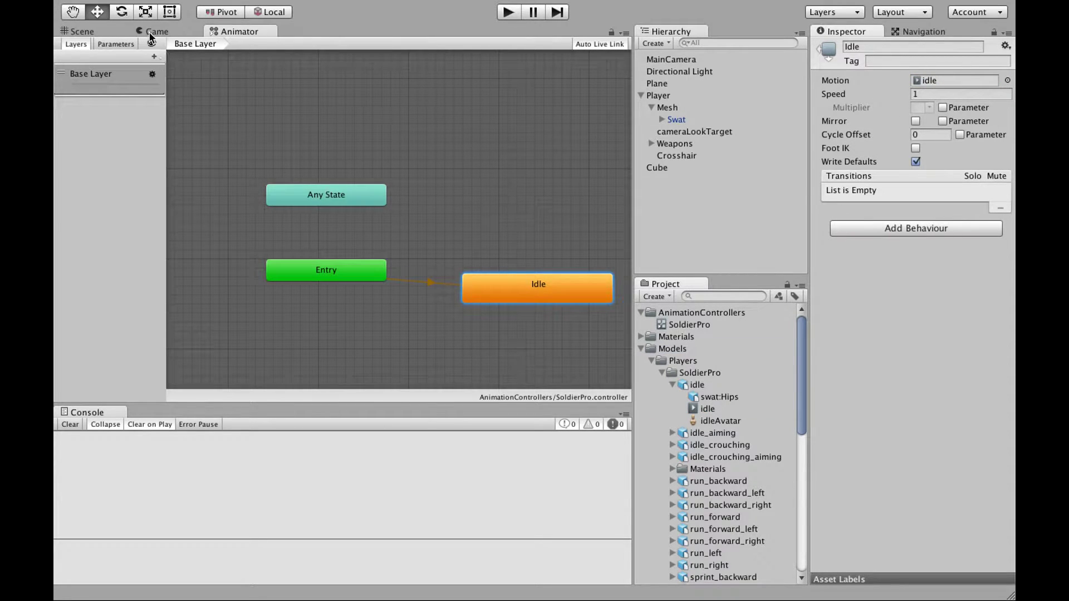
click(516, 12)
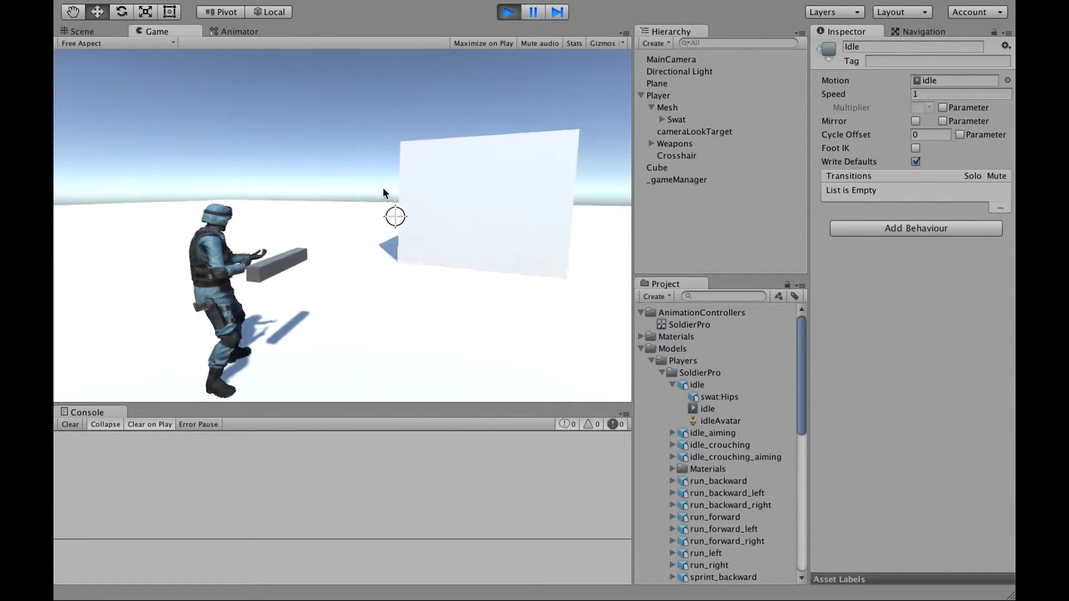
mouse_move(393, 184)
mouse_down()
mouse_move(406, 183)
mouse_move(296, 168)
mouse_move(328, 171)
mouse_up()
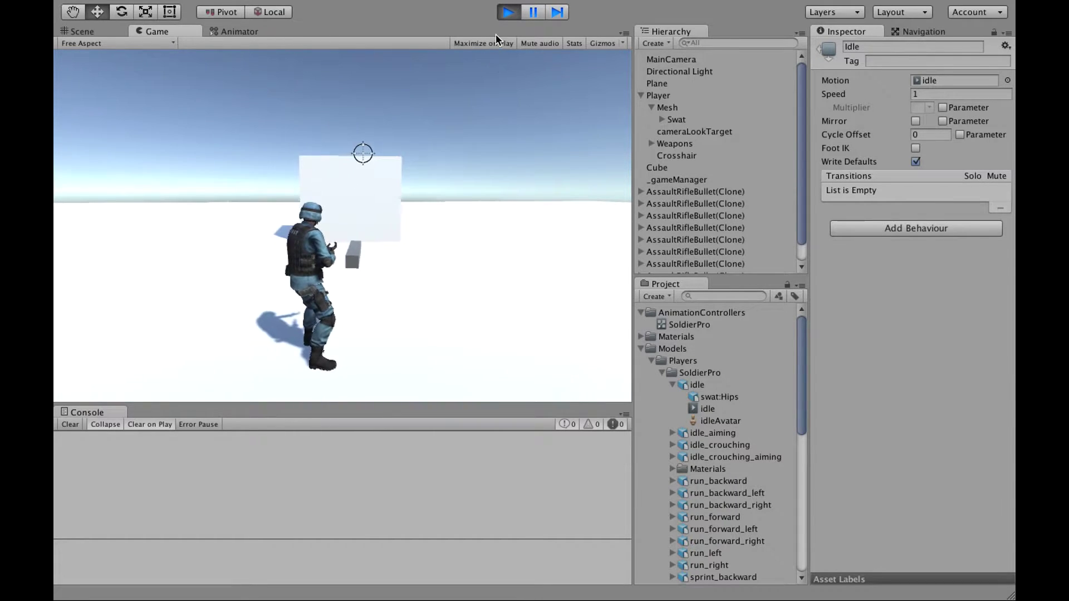
click(508, 12)
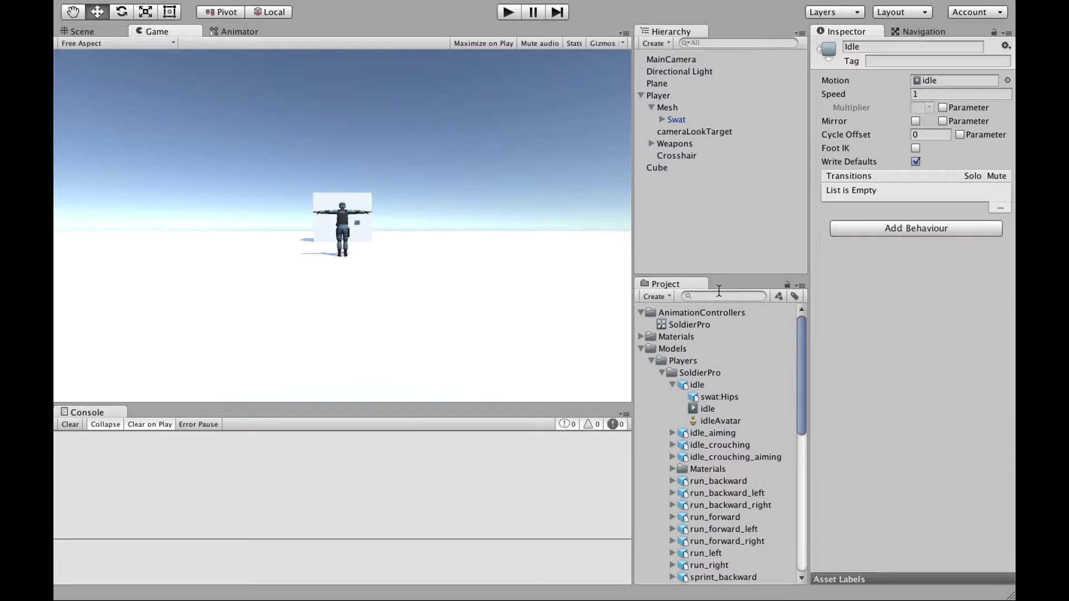
- Delete the Idle state from the SoldierPro controller's Base Layer
click(244, 34)
mouse_move(84, 2)
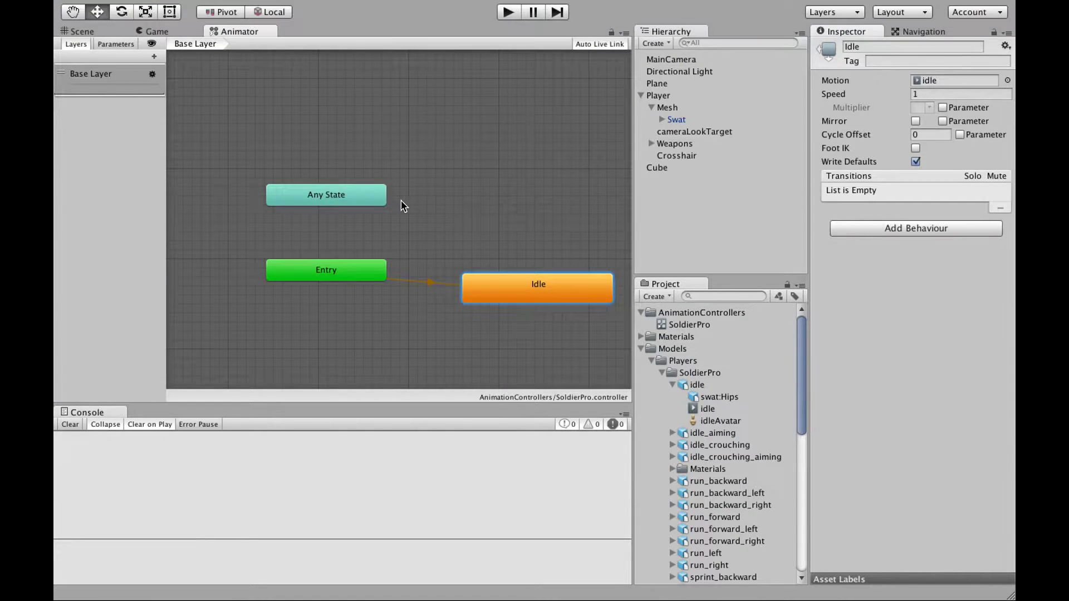
drag(521, 286, 516, 271)
right_click(518, 271)
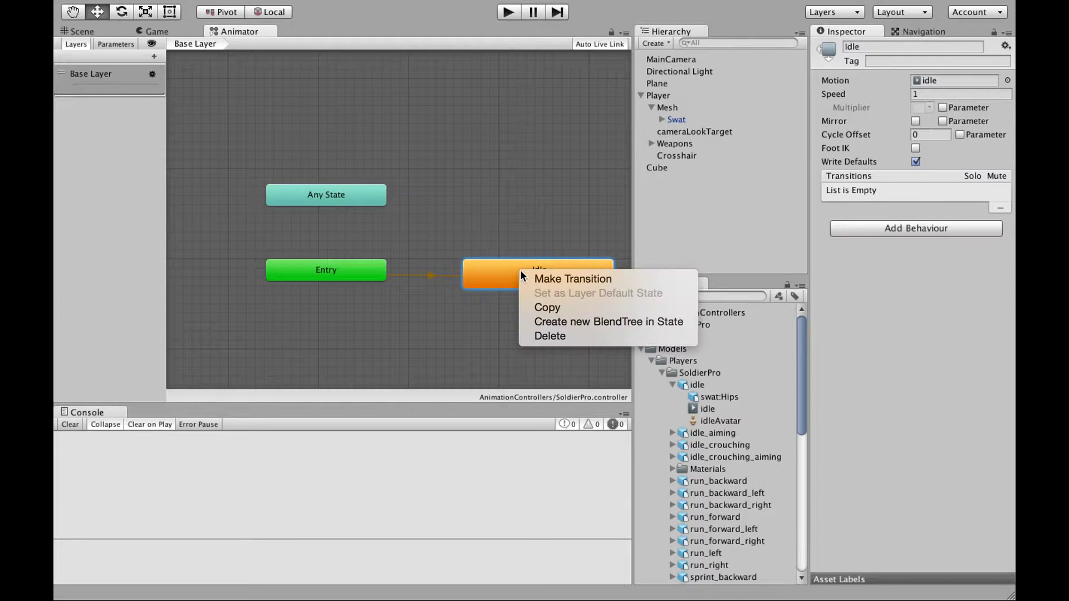
click(552, 338)
click(627, 204)
- Create a state from a new blend tree and place it beside the Entry node
right_click(483, 258)
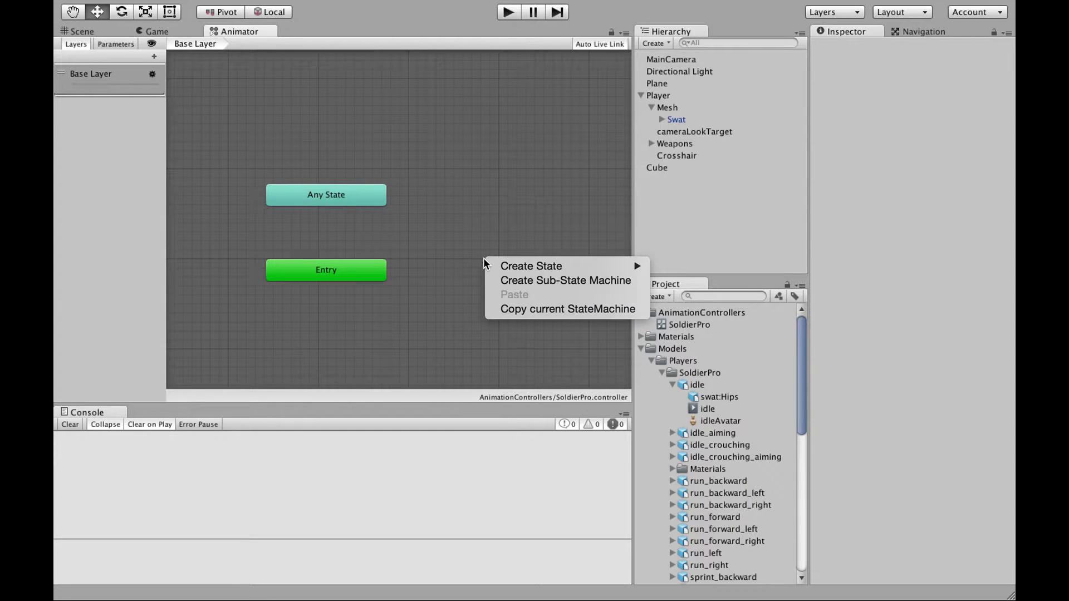
mouse_move(521, 269)
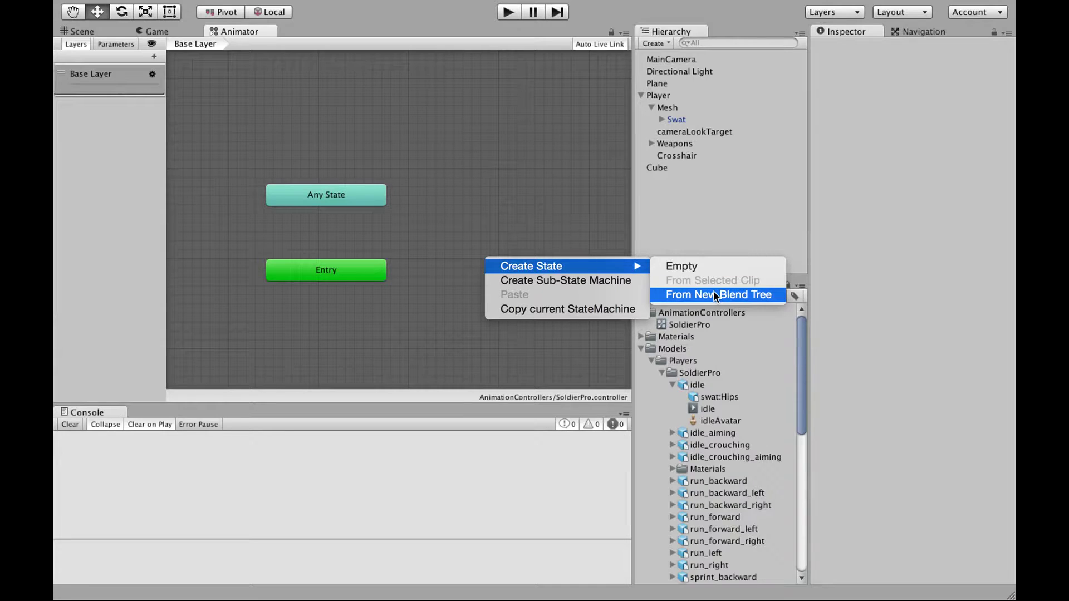
click(715, 295)
drag(546, 275, 517, 276)
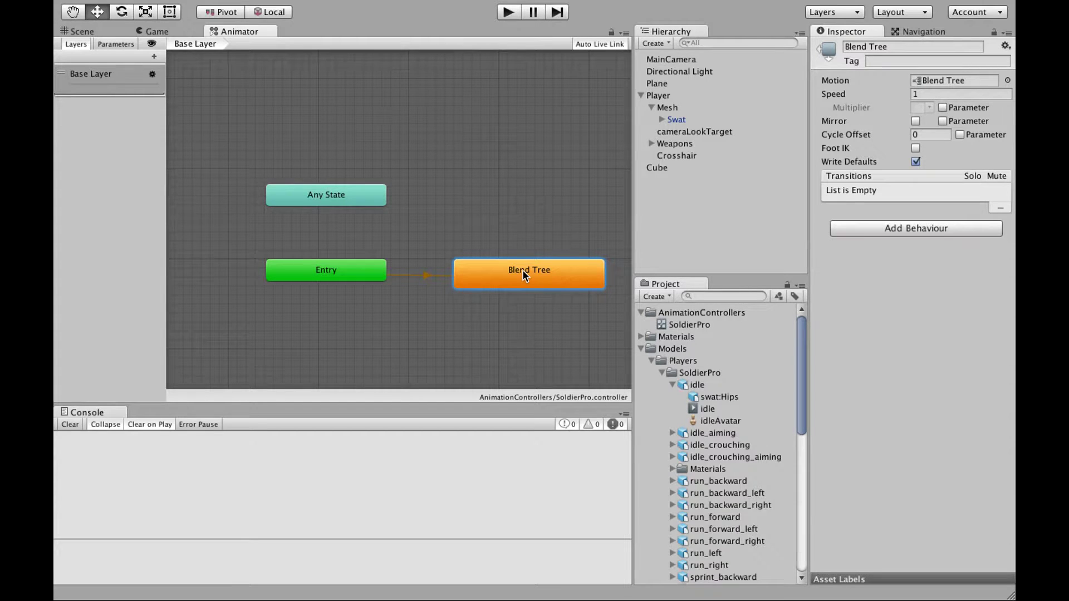
- Rename the blend tree state to Run and open its blend tree for editing
right_click(523, 271)
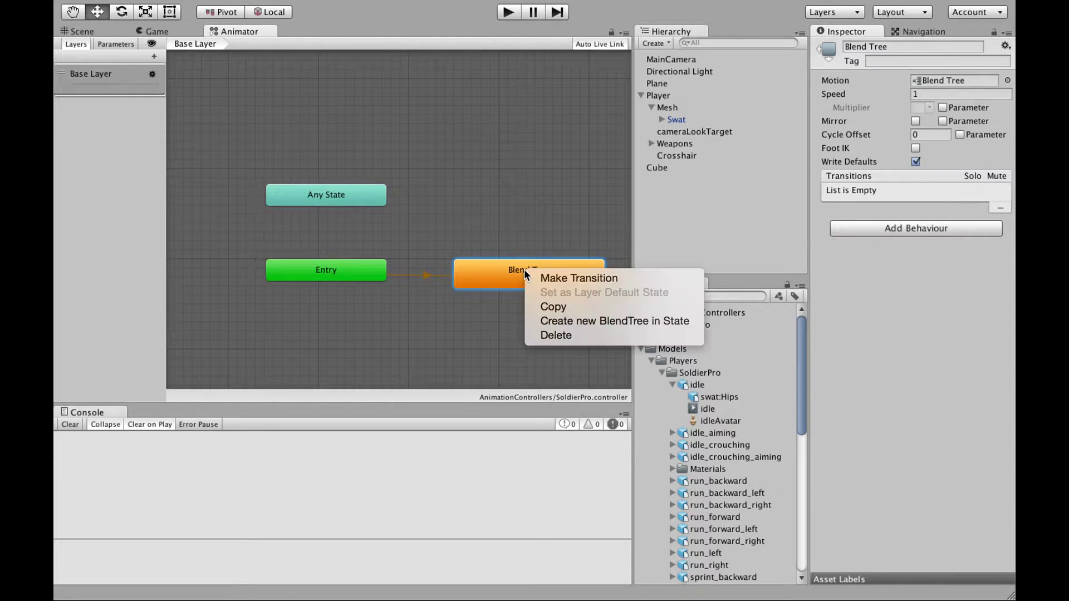
click(894, 46)
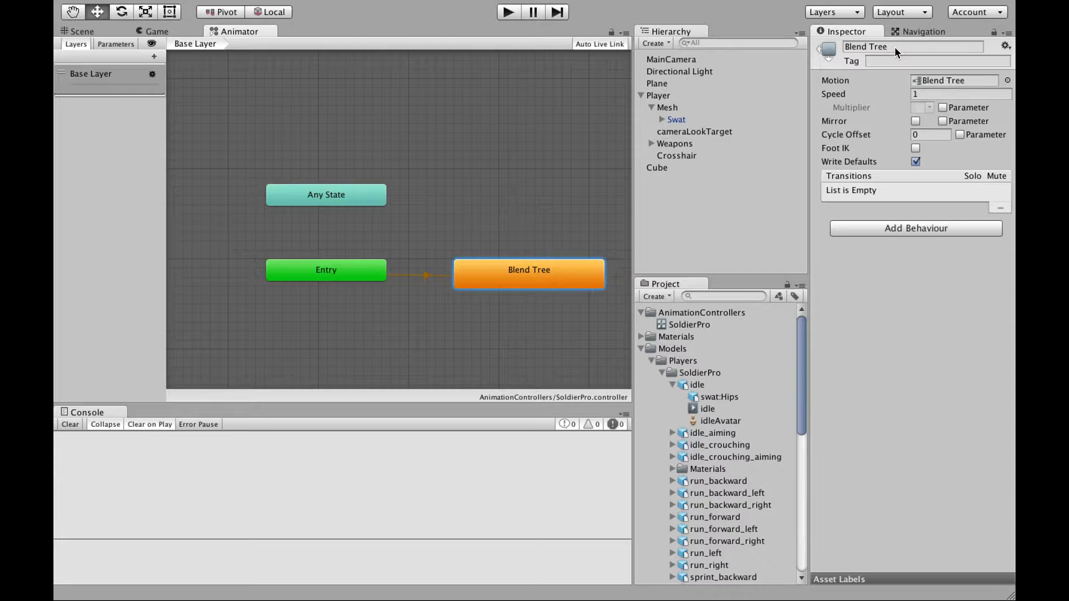
drag(894, 46, 842, 50)
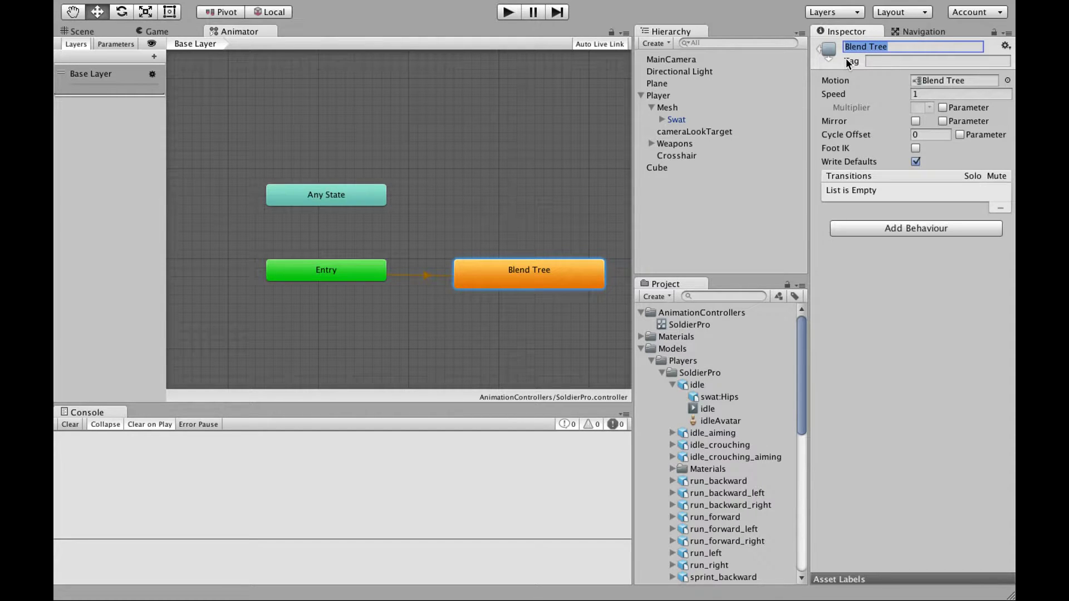
text(Run)
double_click(529, 270)
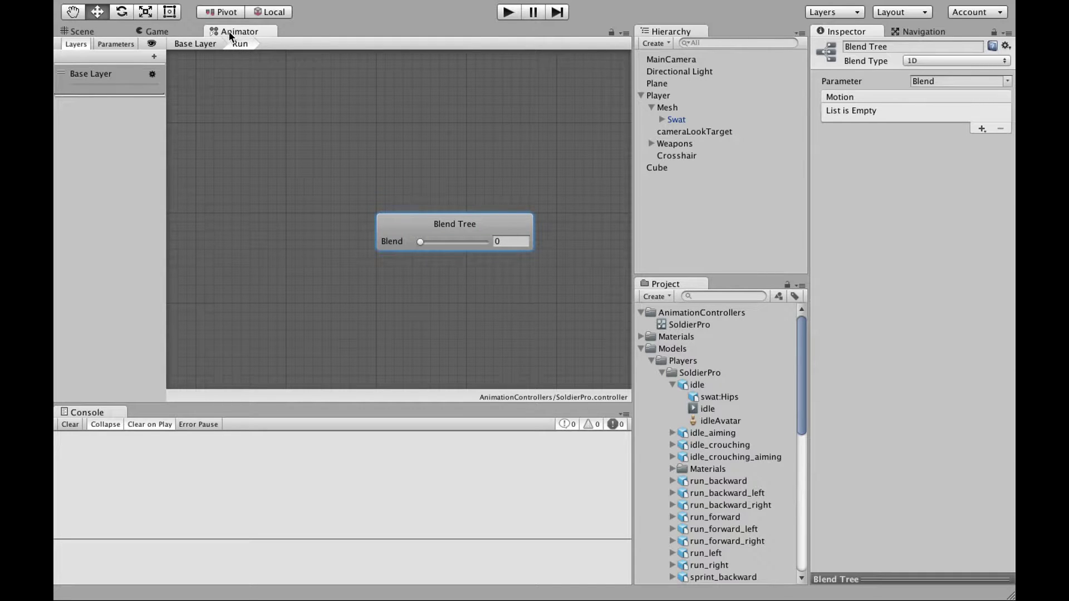
click(195, 44)
double_click(389, 269)
middle_drag(436, 181, 406, 164)
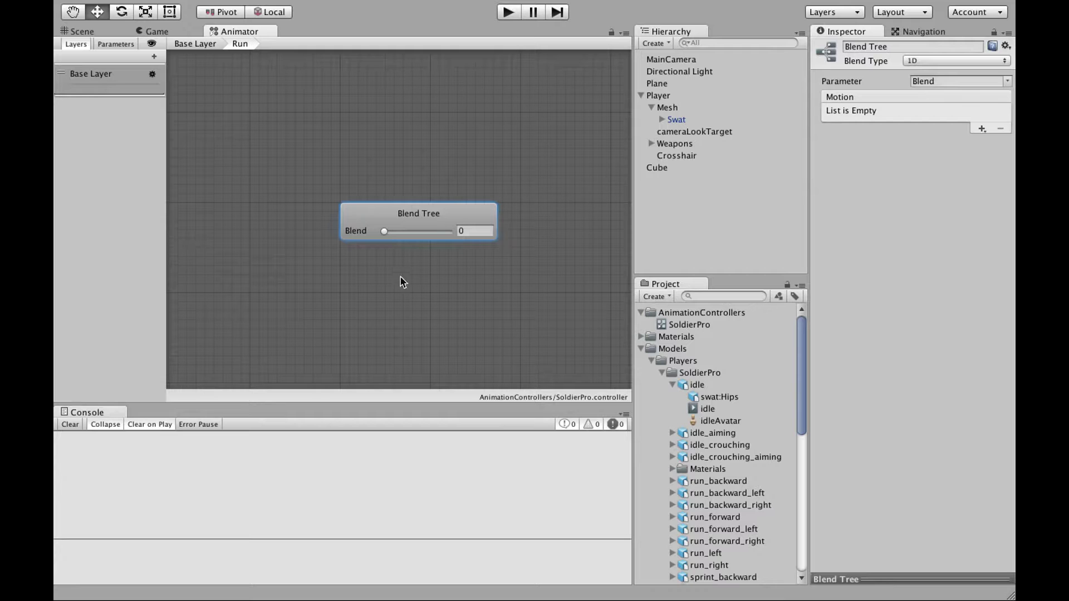
- Add two float parameters named Horizontal and Vertical to the SoldierPro controller
click(115, 44)
click(154, 57)
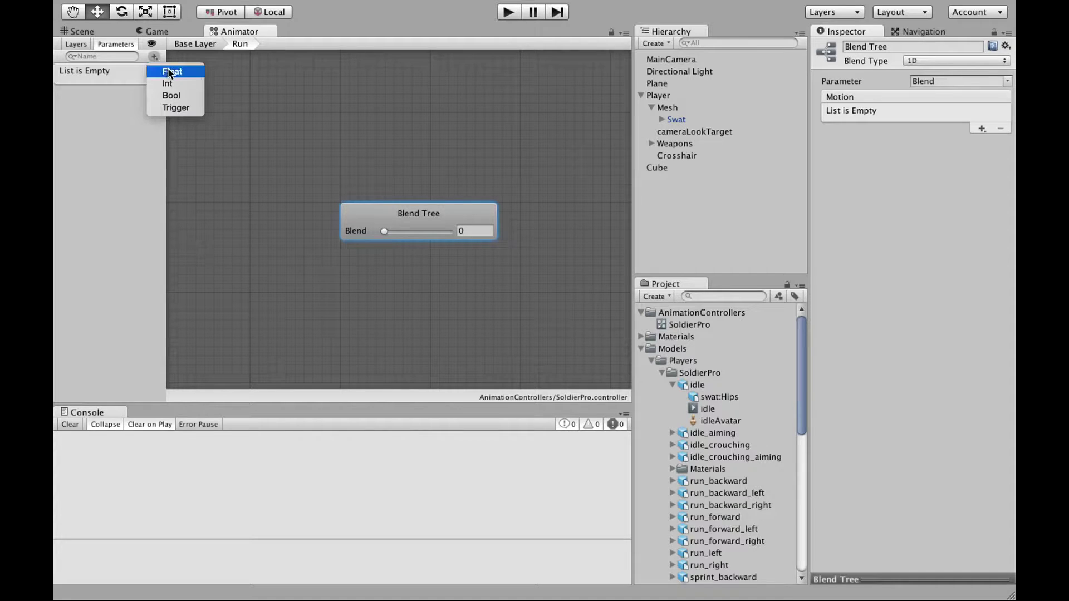
click(172, 71)
text(Horizontal)
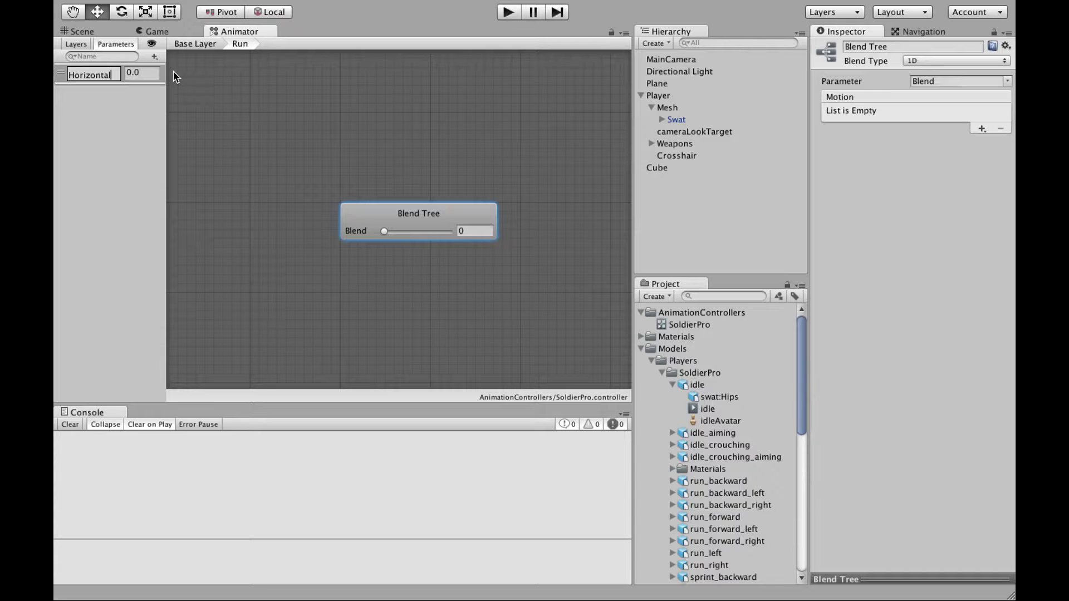
key(Return)
click(156, 56)
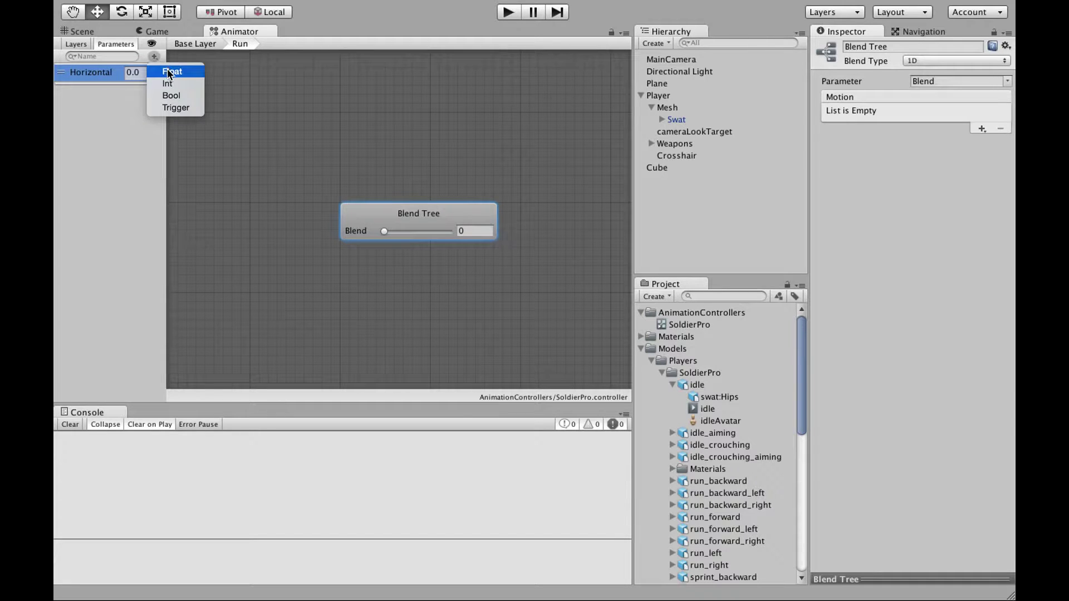
click(172, 70)
text(Vertical)
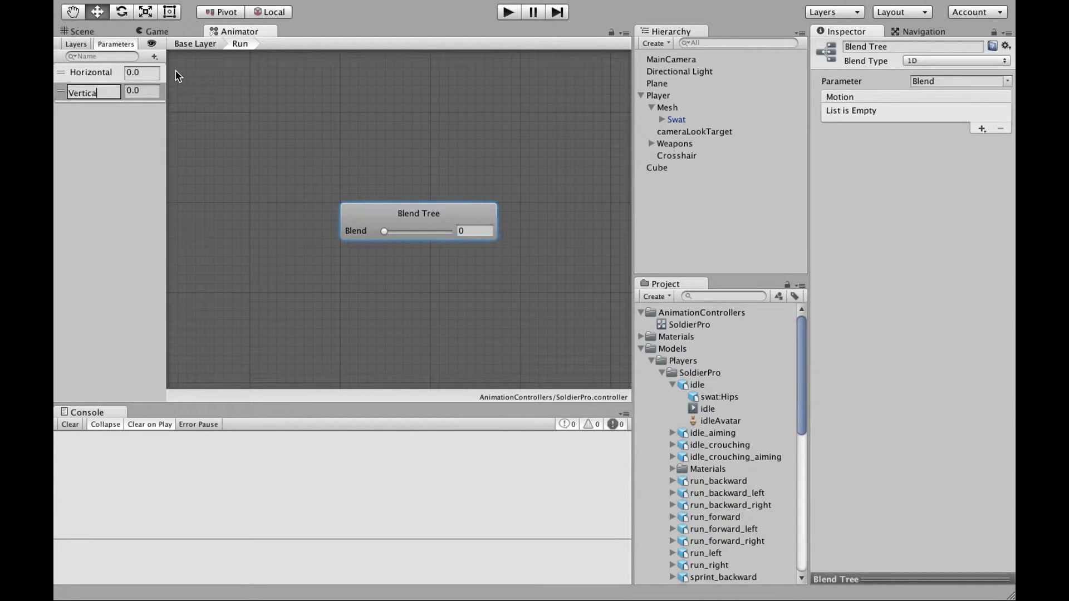
key(Return)
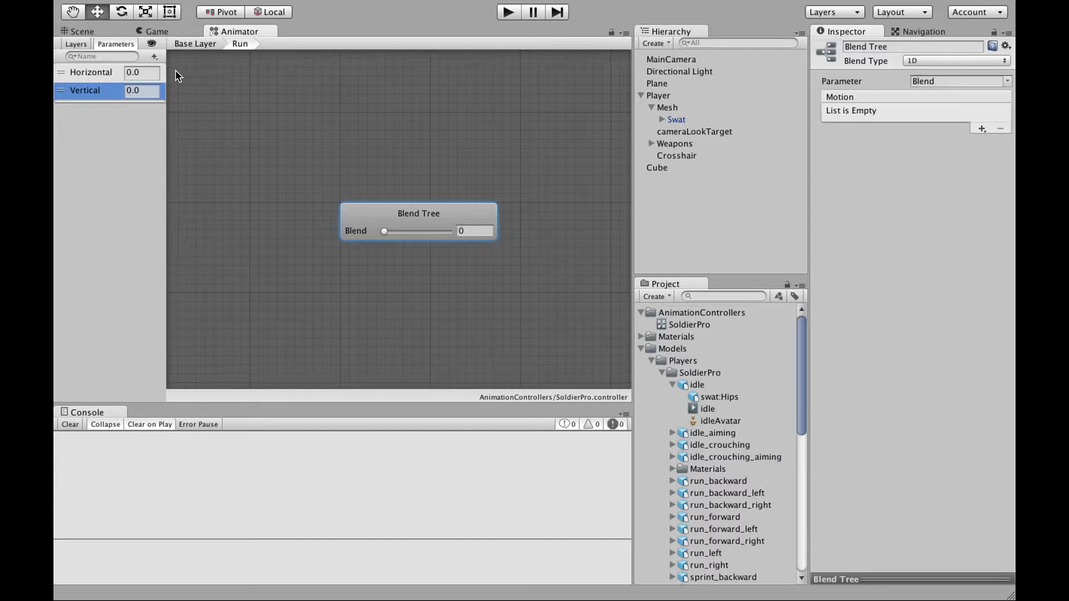
- Set the blend tree's type to 2D Simple Directional and drive it with the Horizontal and Vertical parameters
click(442, 219)
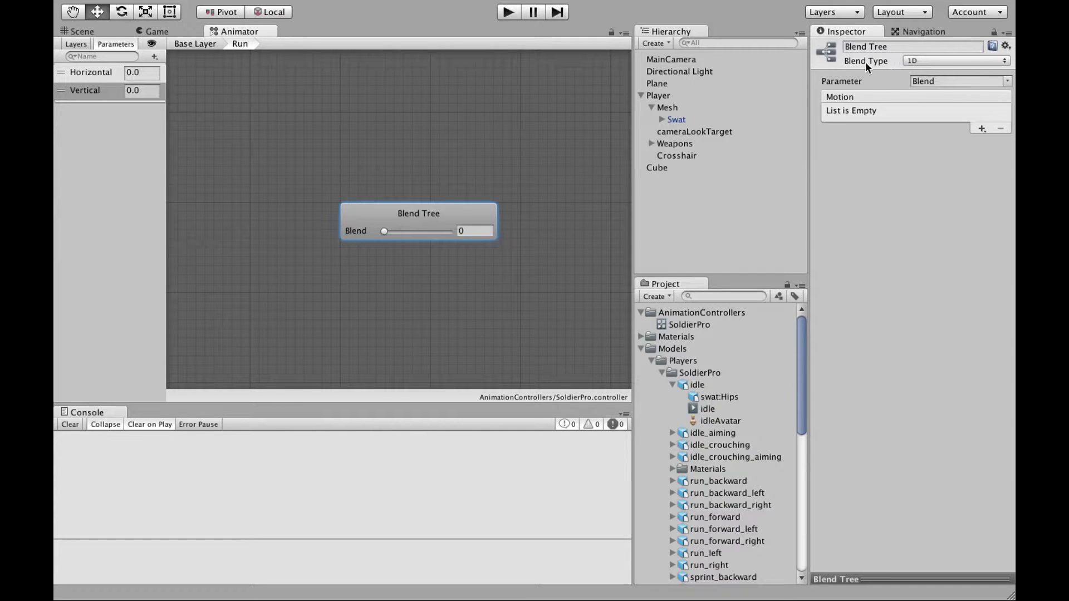
click(919, 61)
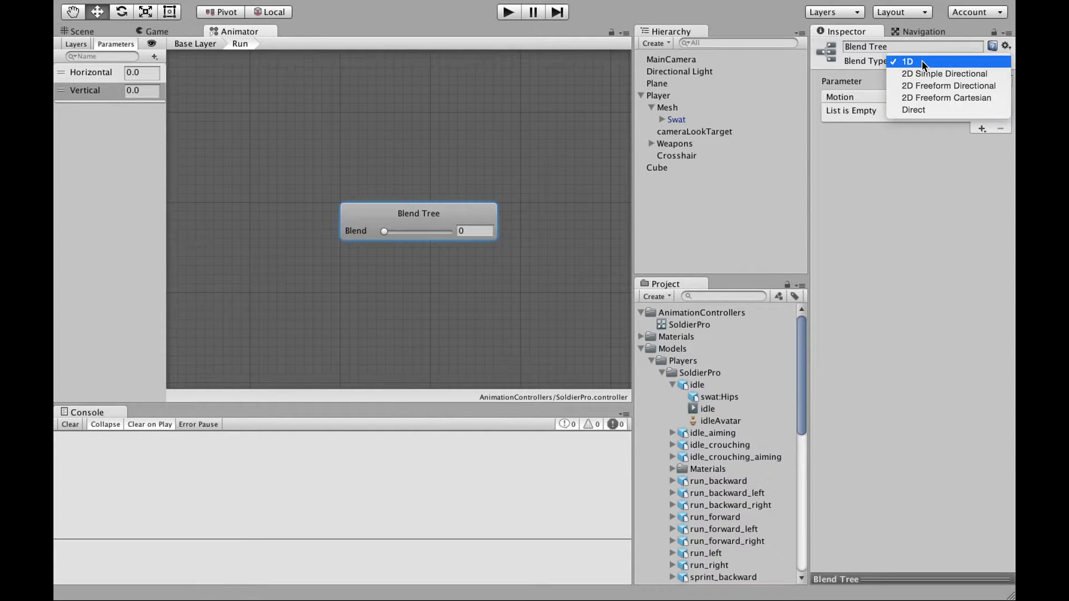
click(947, 75)
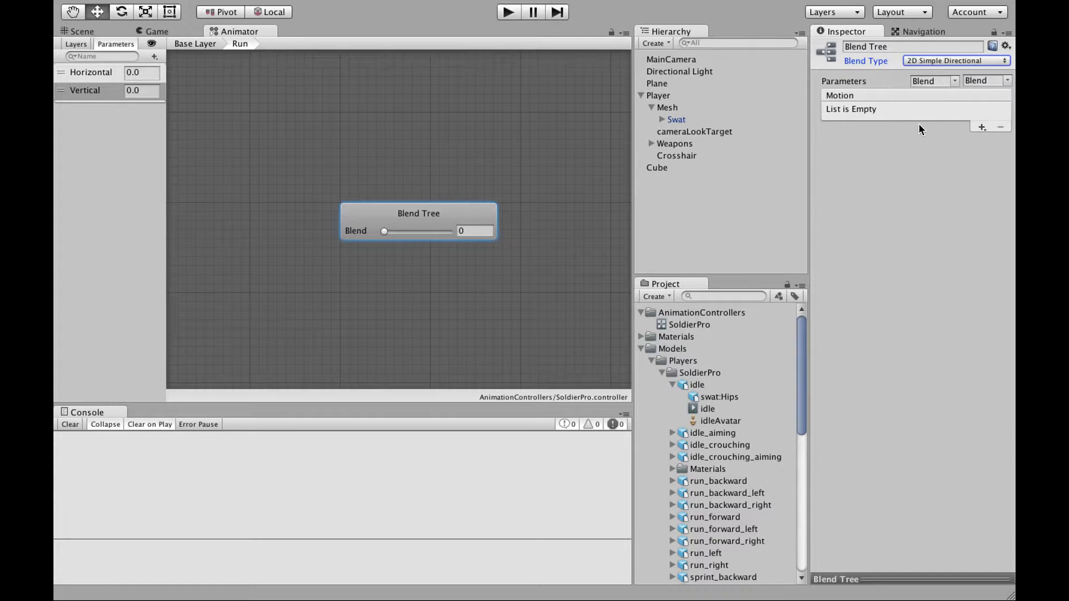
click(956, 83)
click(963, 95)
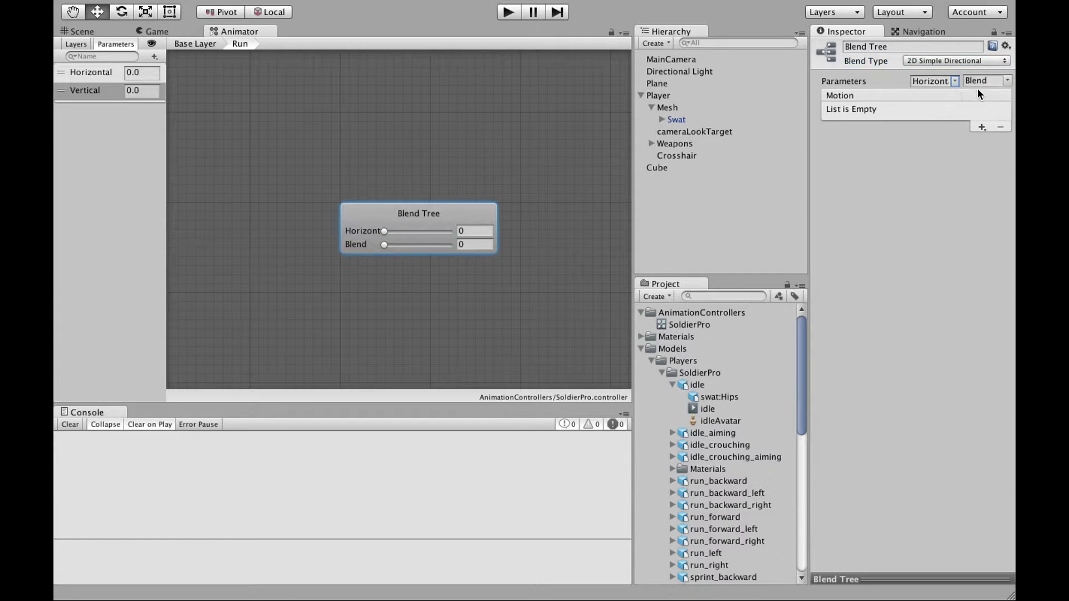
click(1006, 81)
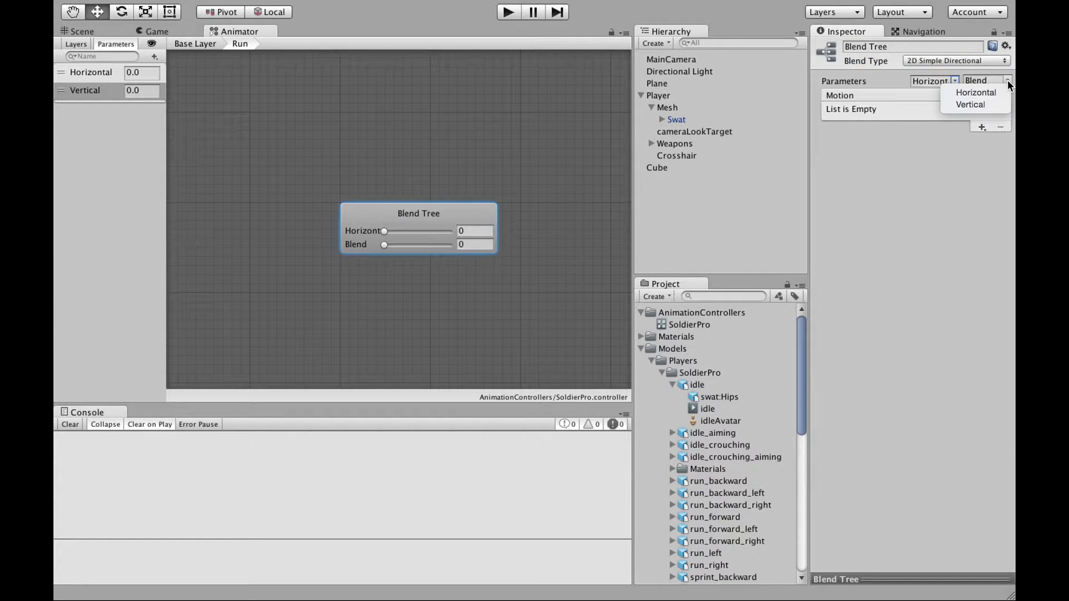
click(978, 101)
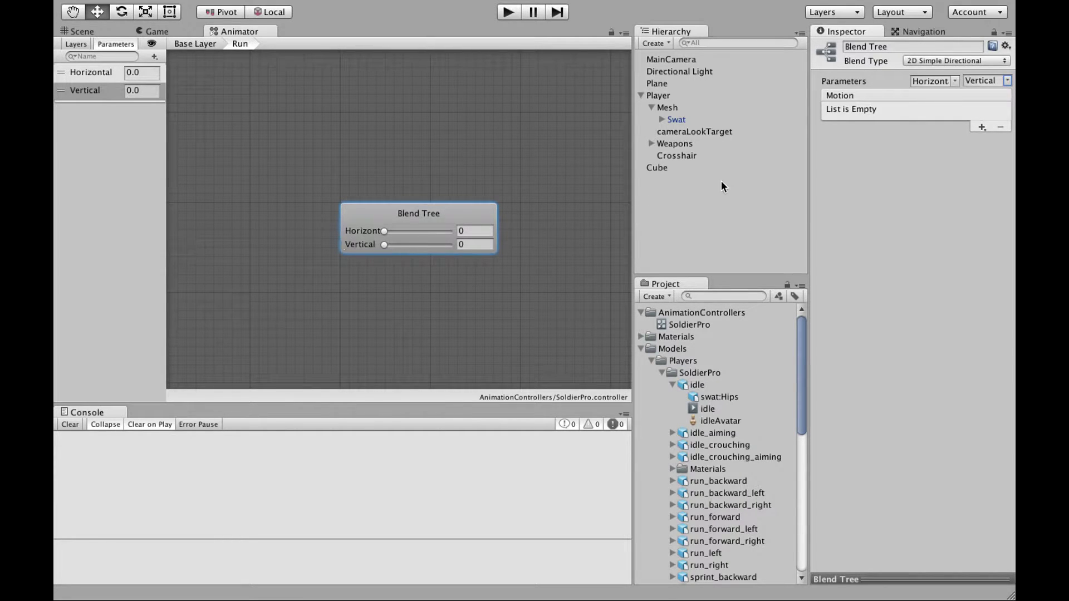
- Add a motion field to the blend tree and change its blend type to 2D Freeform Directional
click(982, 127)
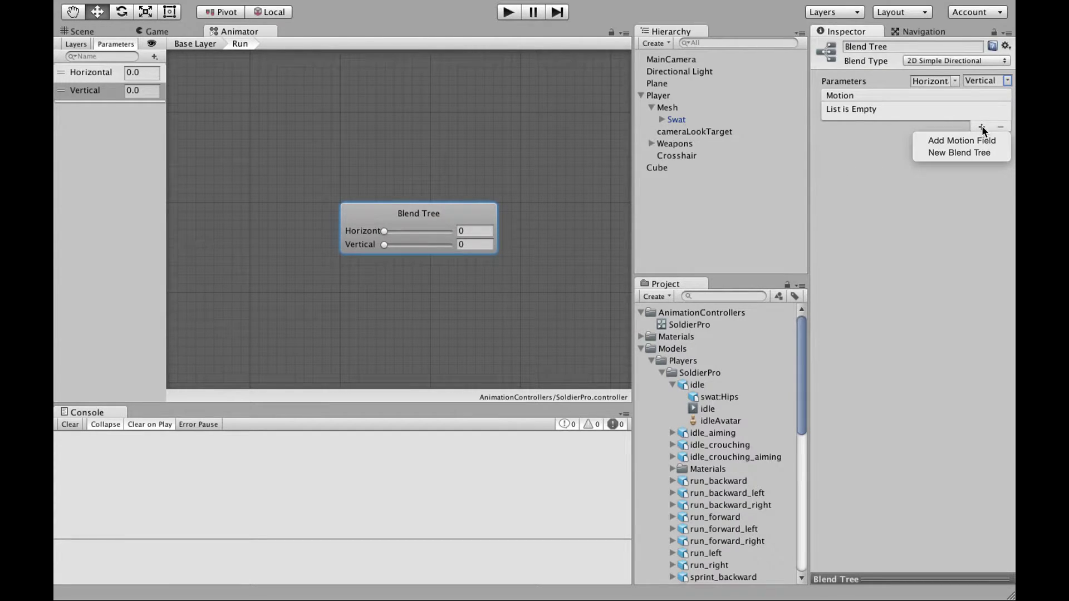
click(954, 141)
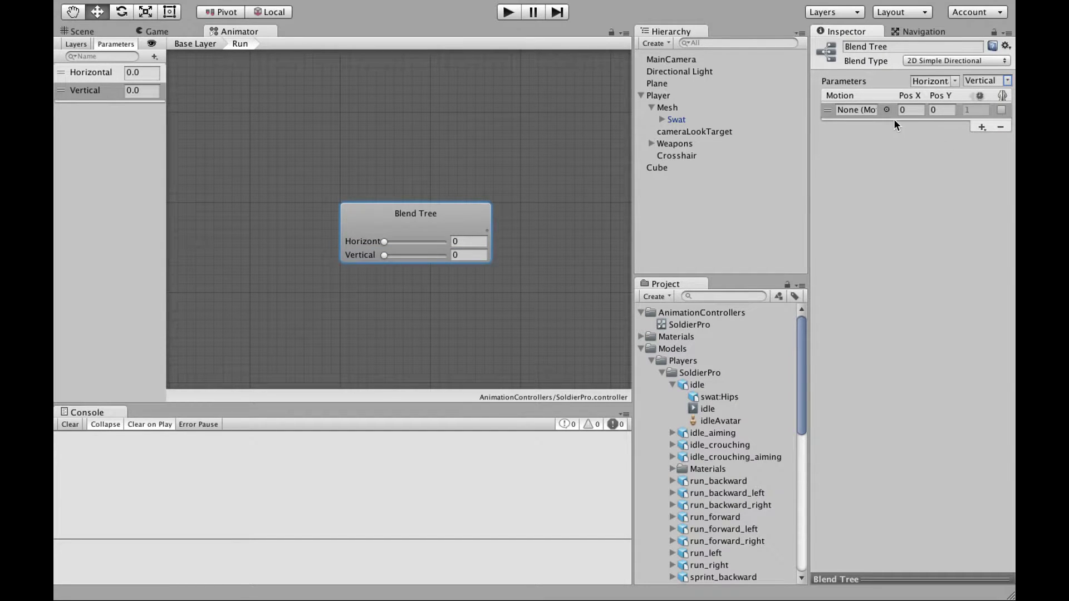
click(935, 61)
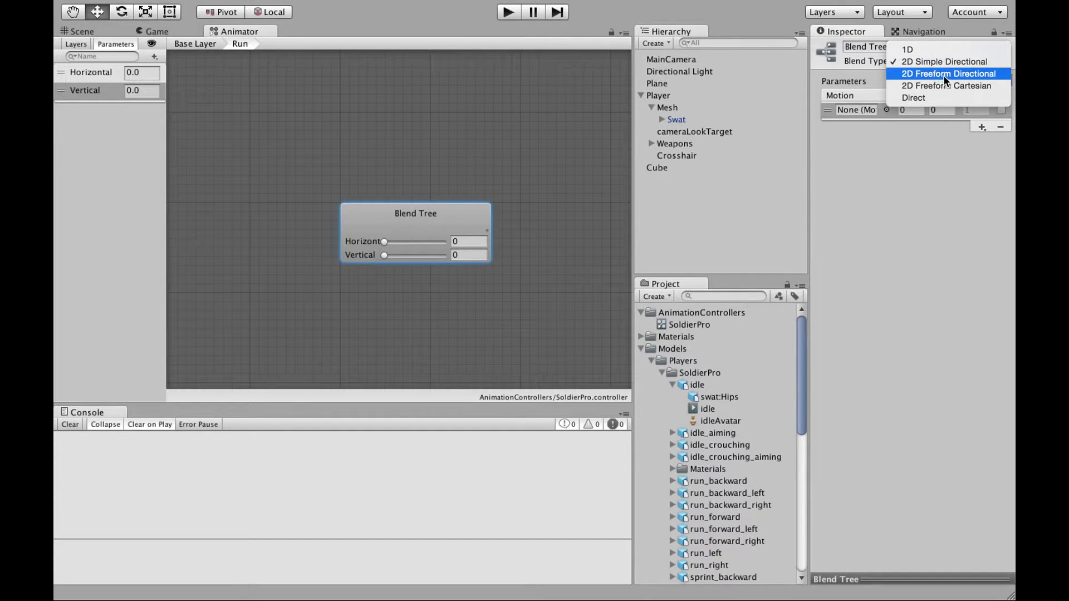
click(944, 75)
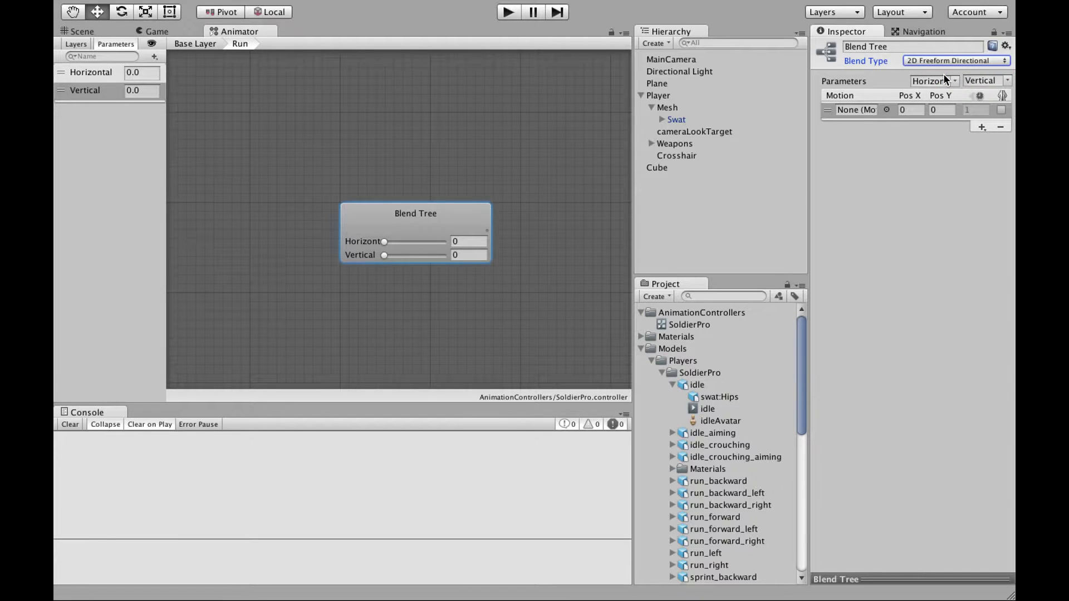
click(916, 59)
click(923, 72)
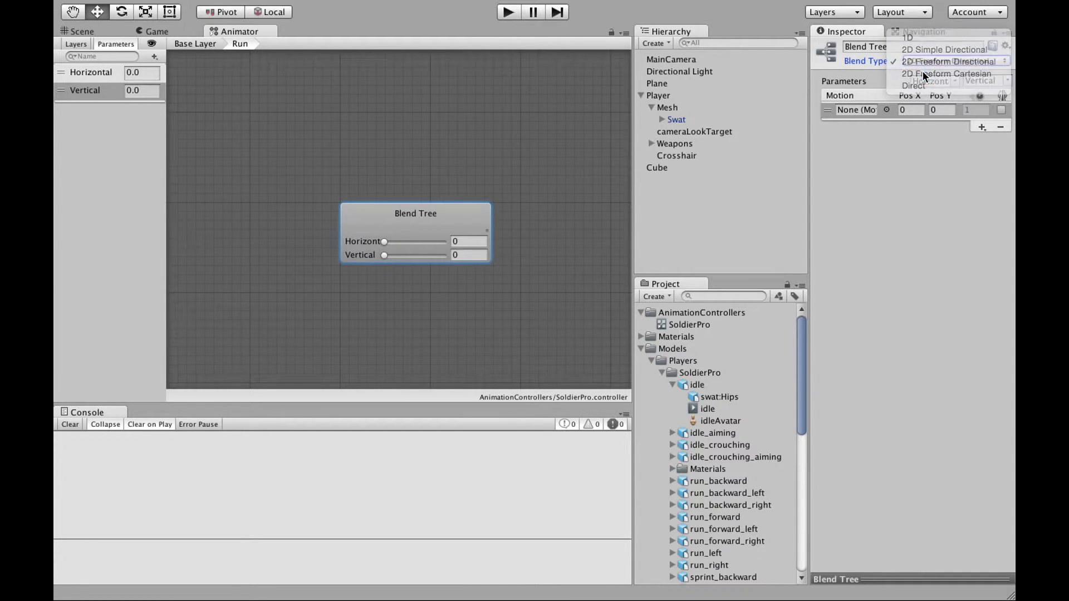
click(923, 62)
click(925, 46)
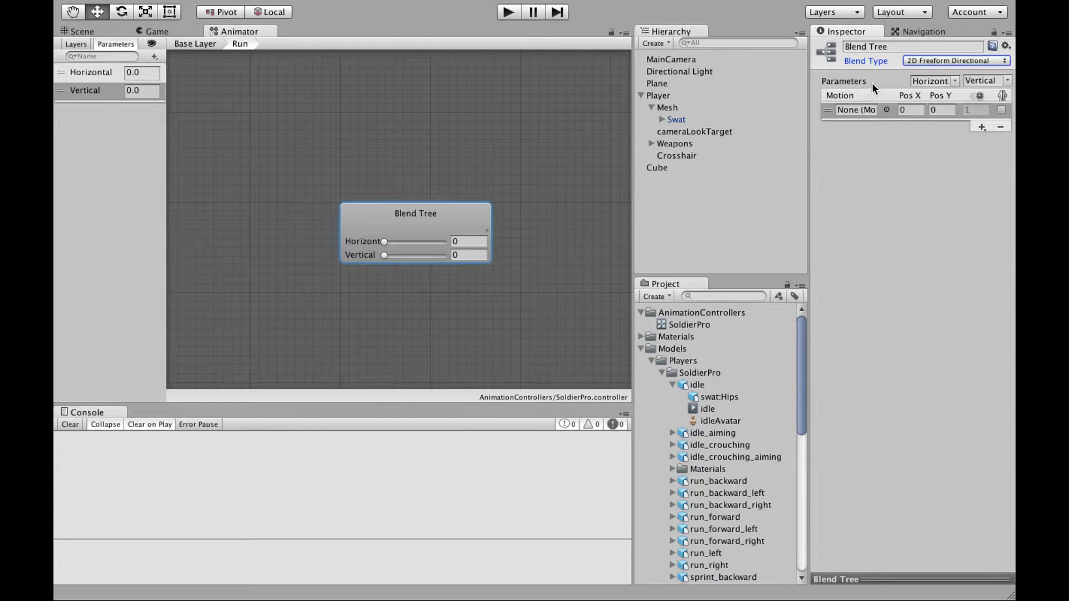
- Add a second motion field to the Run blend tree
mouse_move(883, 579)
mouse_down()
mouse_move(885, 346)
mouse_move(887, 577)
mouse_up()
click(981, 127)
click(972, 140)
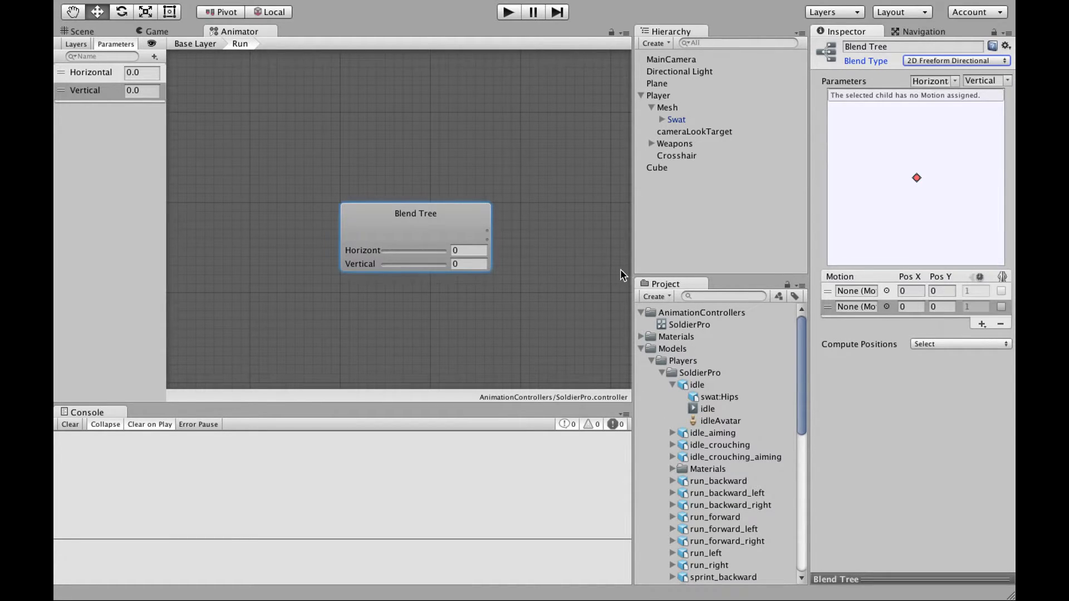
- Rename the run_forward model's clip as run_forward, enable Loop Time and Loop Pose, and apply the import settings
click(672, 385)
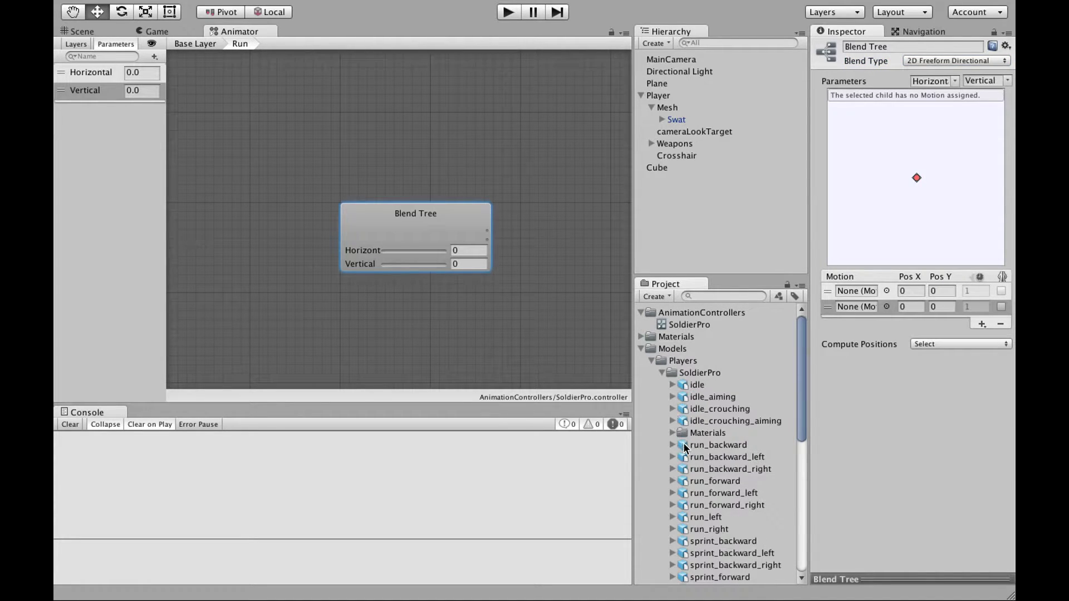
click(672, 482)
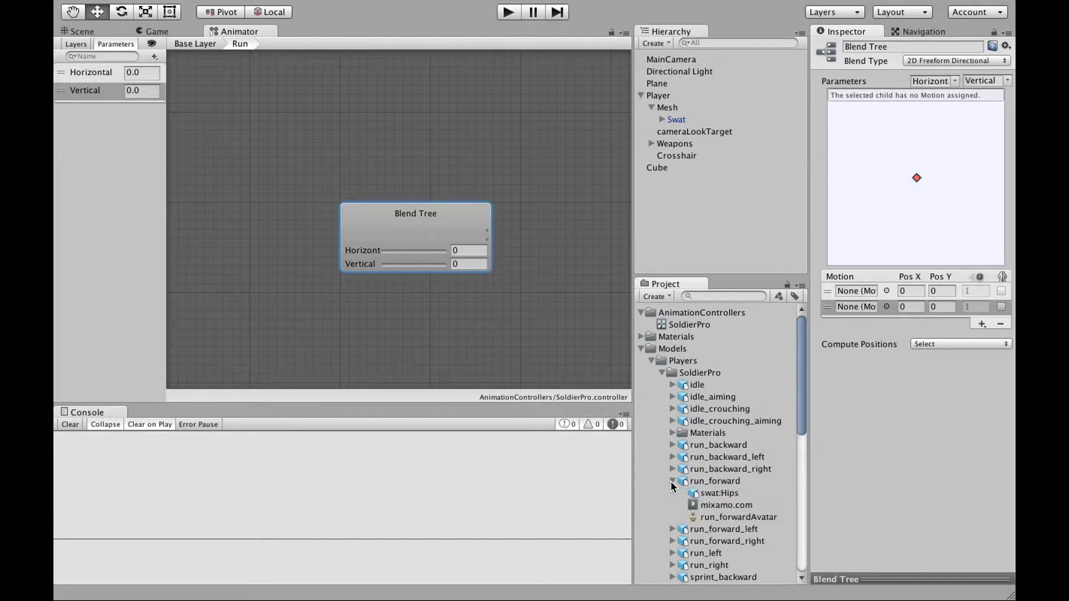
click(705, 482)
click(900, 284)
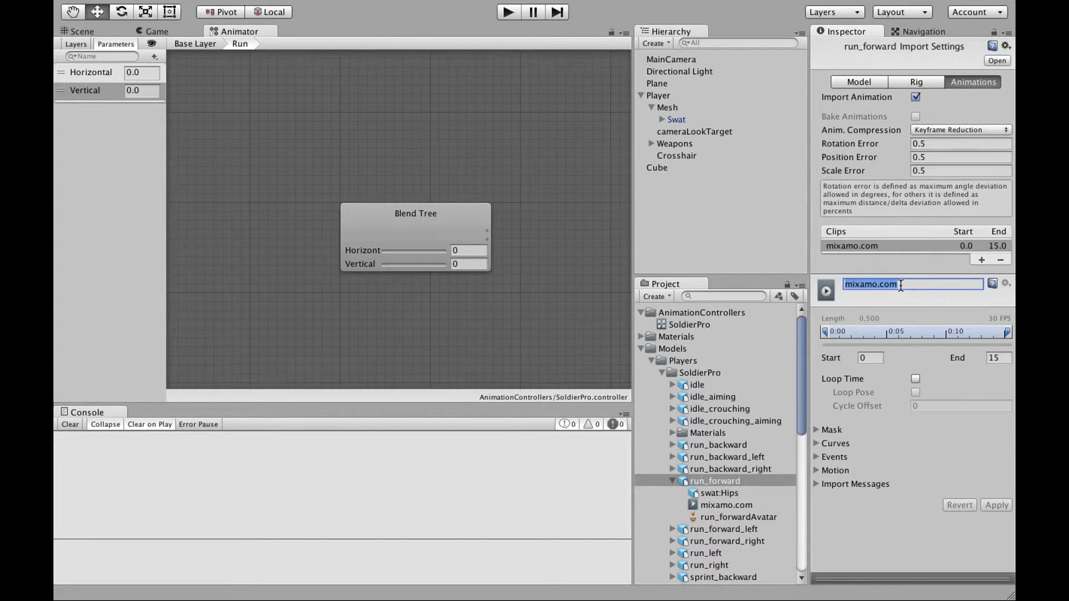
text(run_forward)
key(Return)
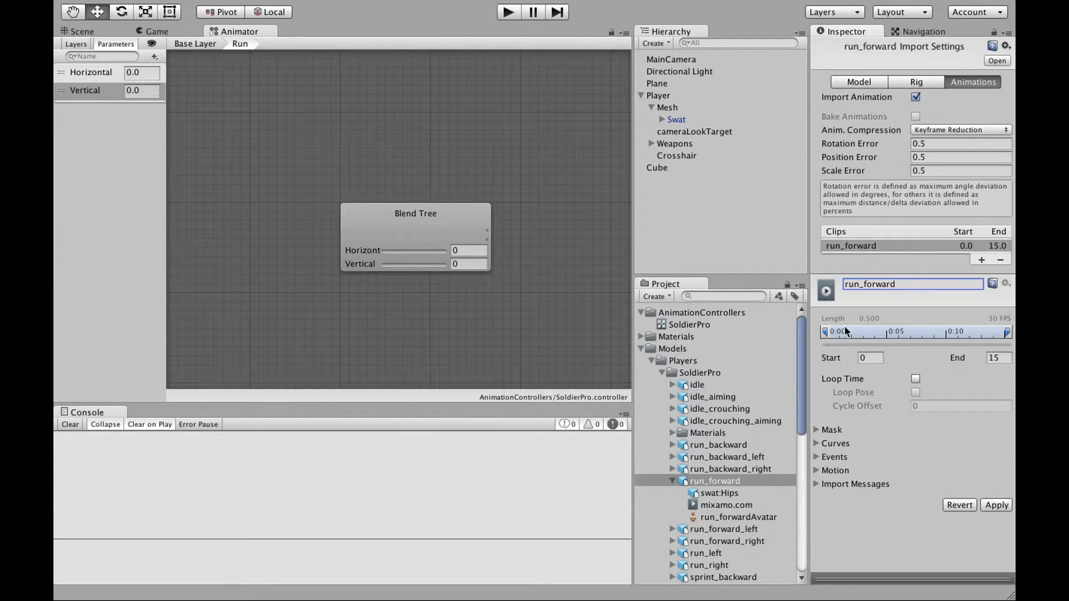
click(915, 379)
click(915, 393)
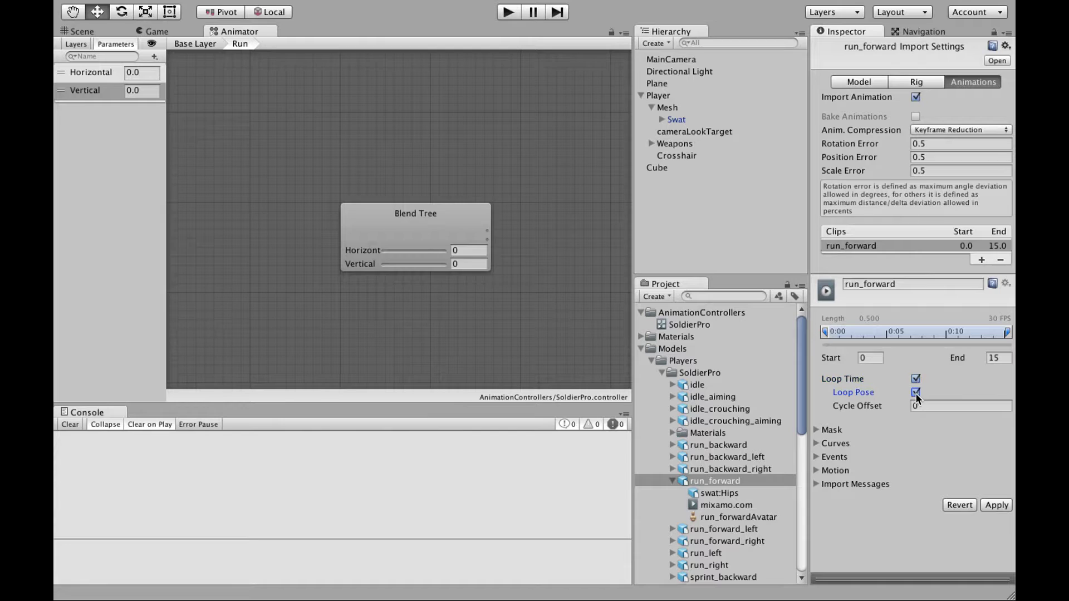
click(991, 503)
- Assign the run_forward clip to the first motion field of the Run blend tree
click(388, 238)
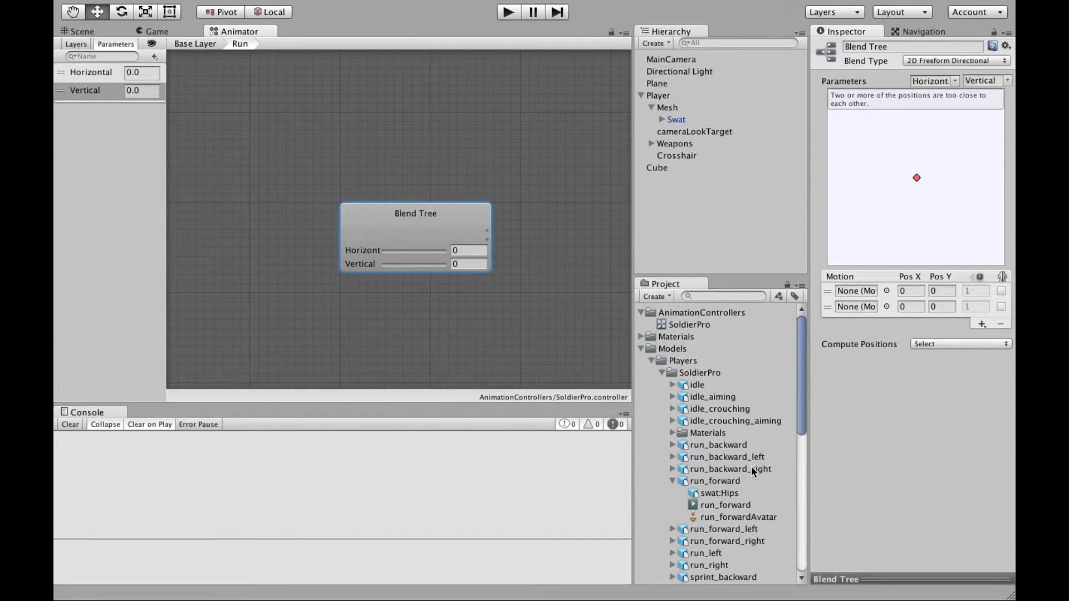
drag(724, 503, 857, 292)
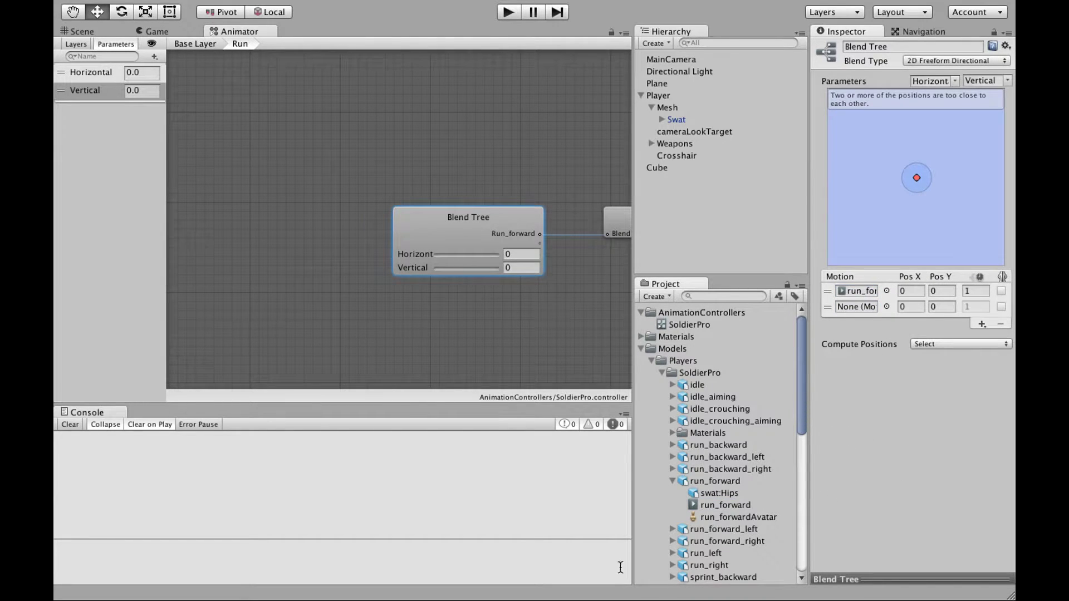
- Rename the run_backward model's clip as run_backward, enable Loop Time and Loop Pose, and apply the import settings
click(672, 445)
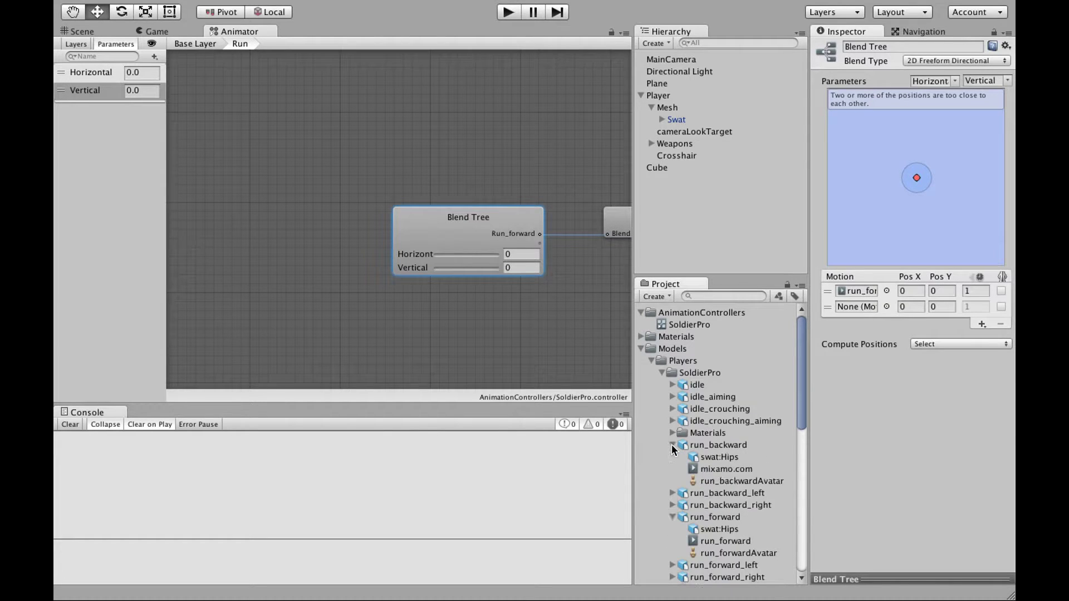
click(712, 445)
click(891, 284)
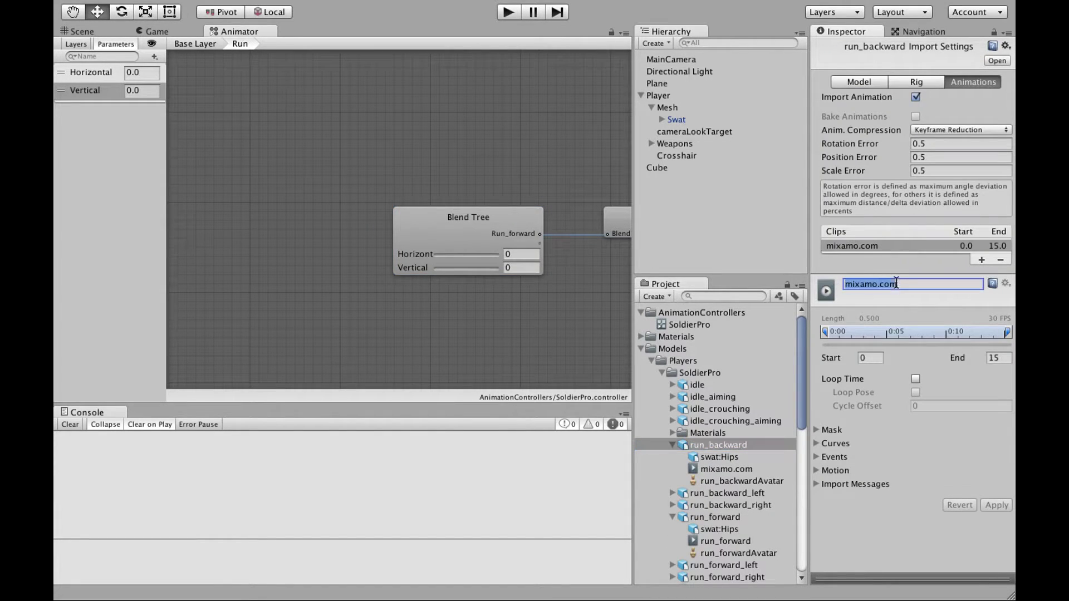
text(run_backward)
click(915, 380)
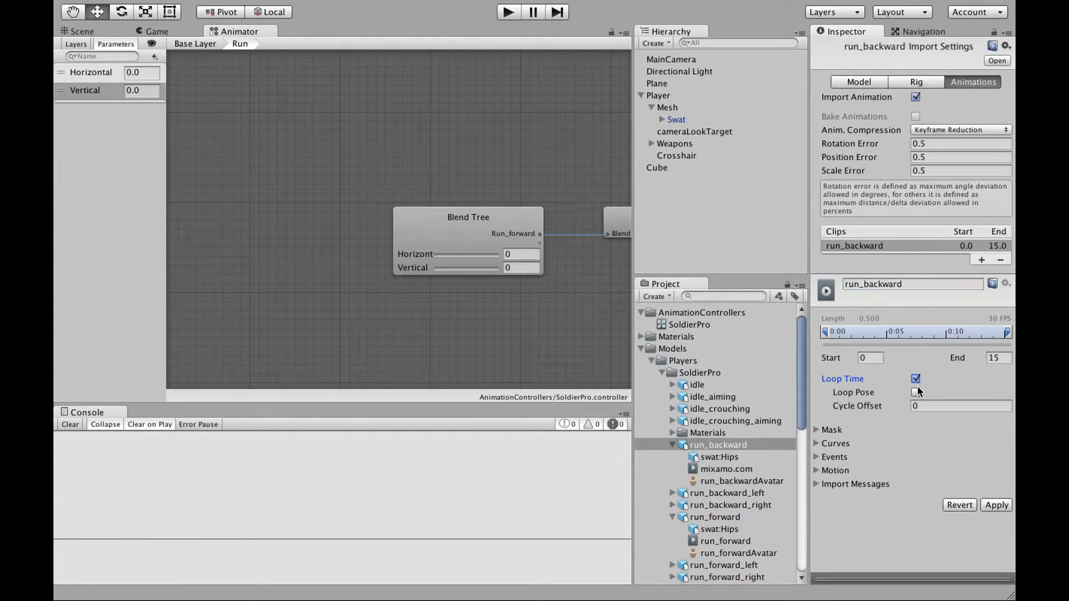
click(916, 392)
click(996, 508)
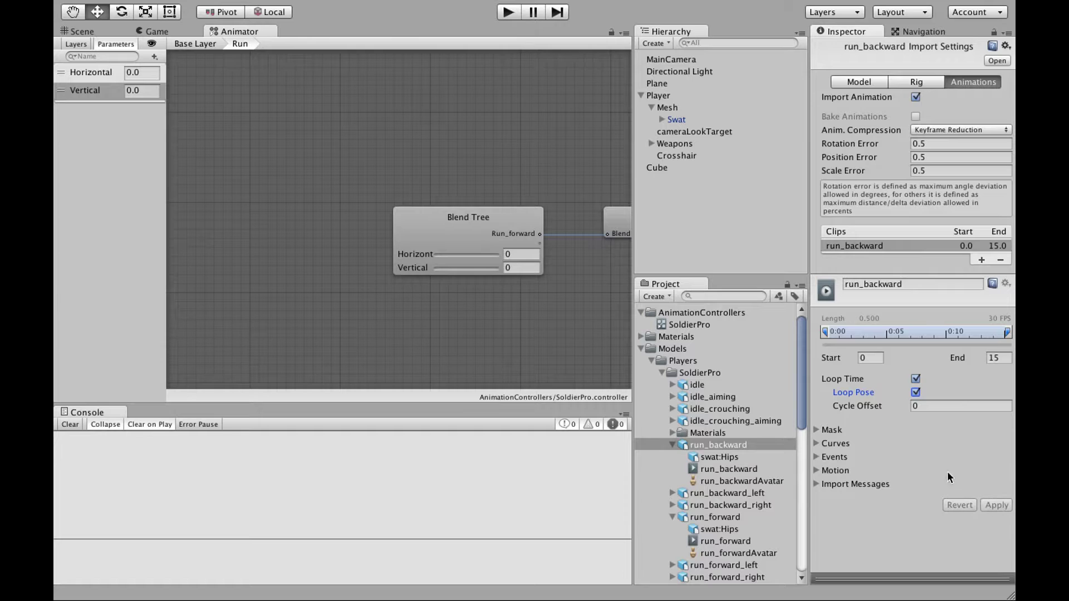
click(673, 445)
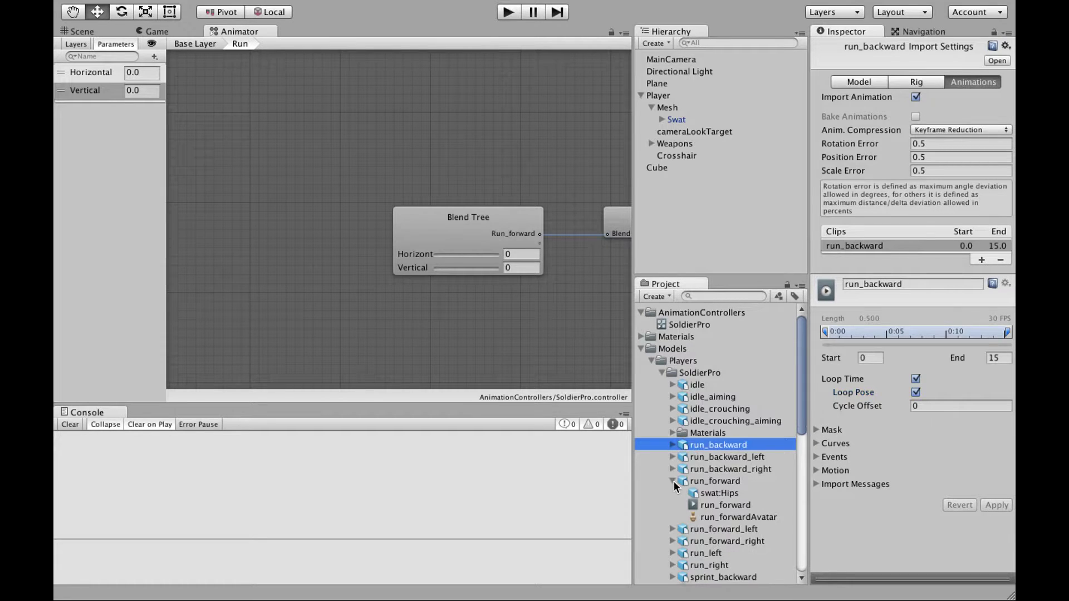
- Assign the run_backward clip to the second motion field of the Run blend tree
click(673, 444)
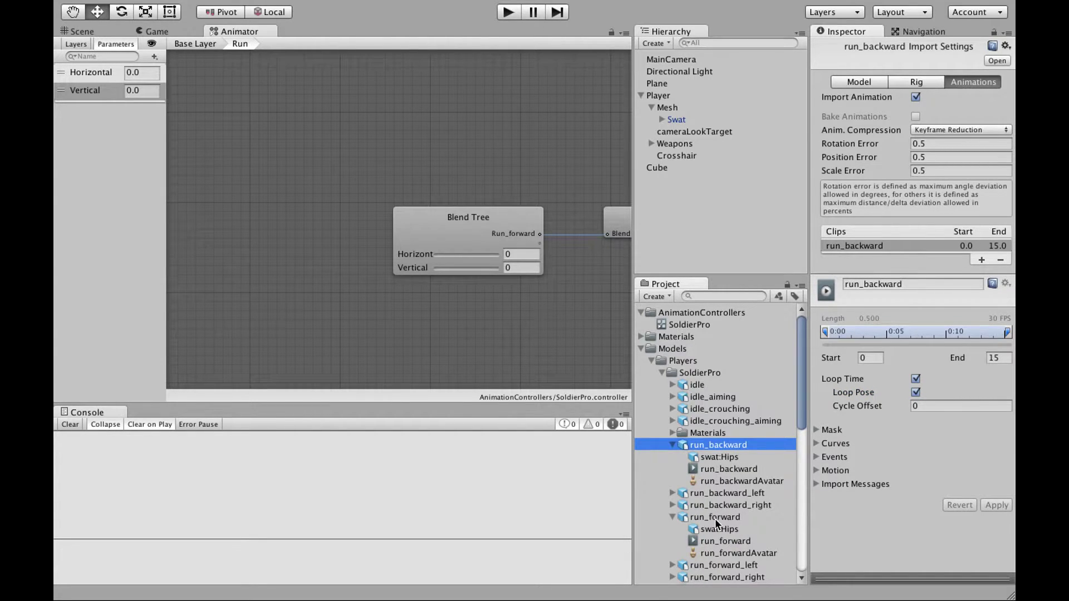
click(467, 228)
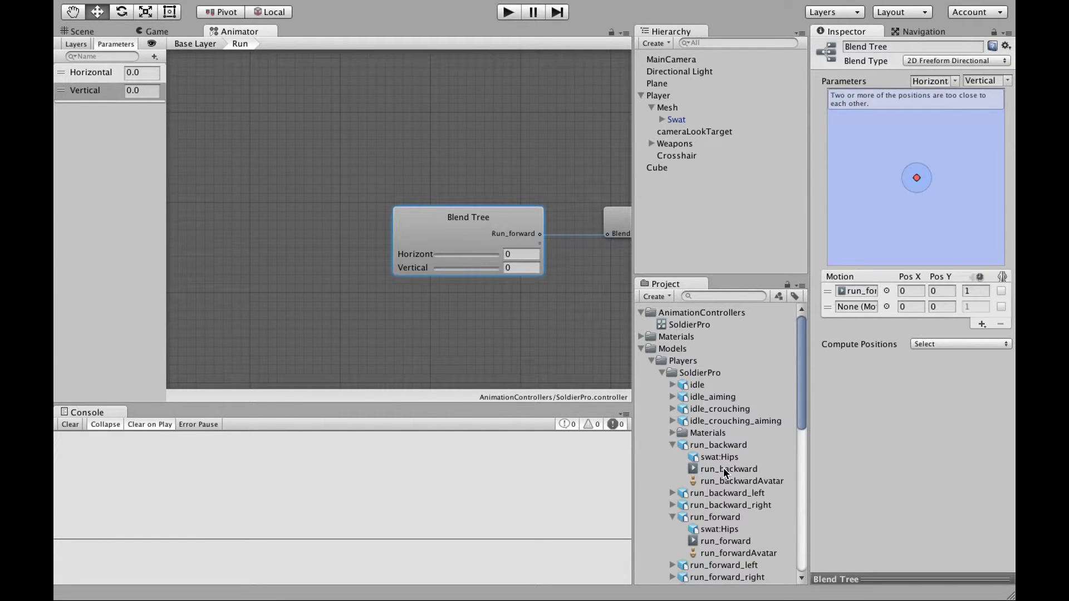
drag(724, 470, 851, 307)
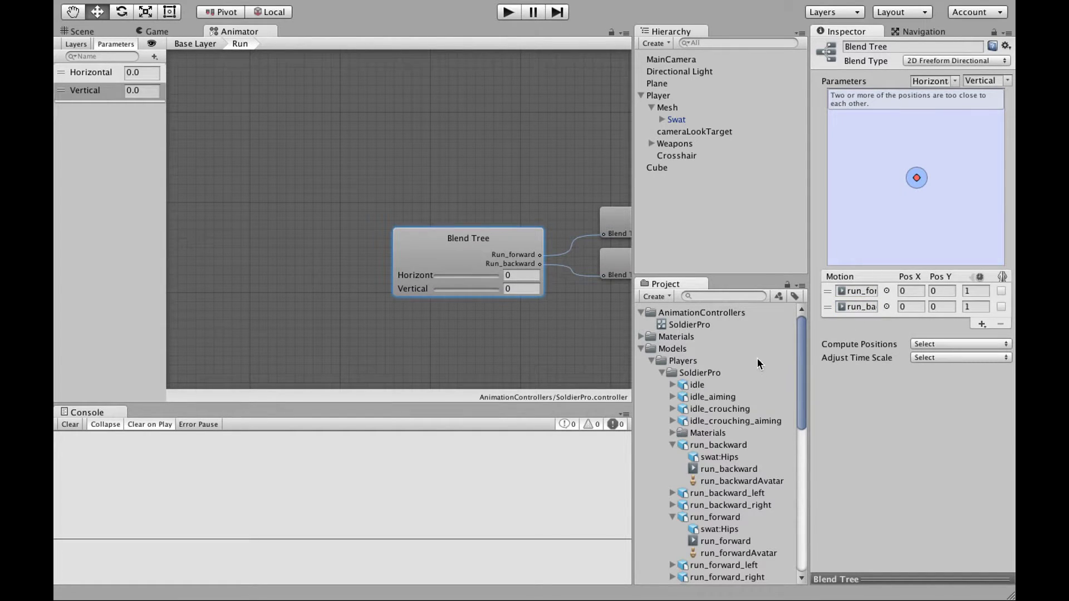
middle_drag(515, 201, 354, 200)
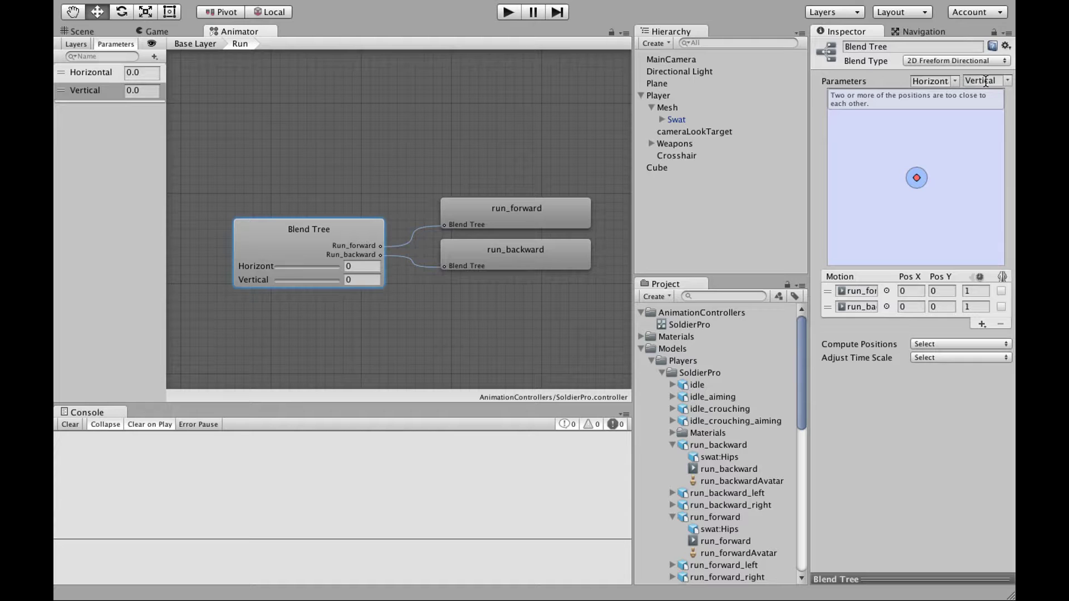
- Set Pos Y to 1 for the run_forward motion and to -1 for the run_backward motion
click(940, 292)
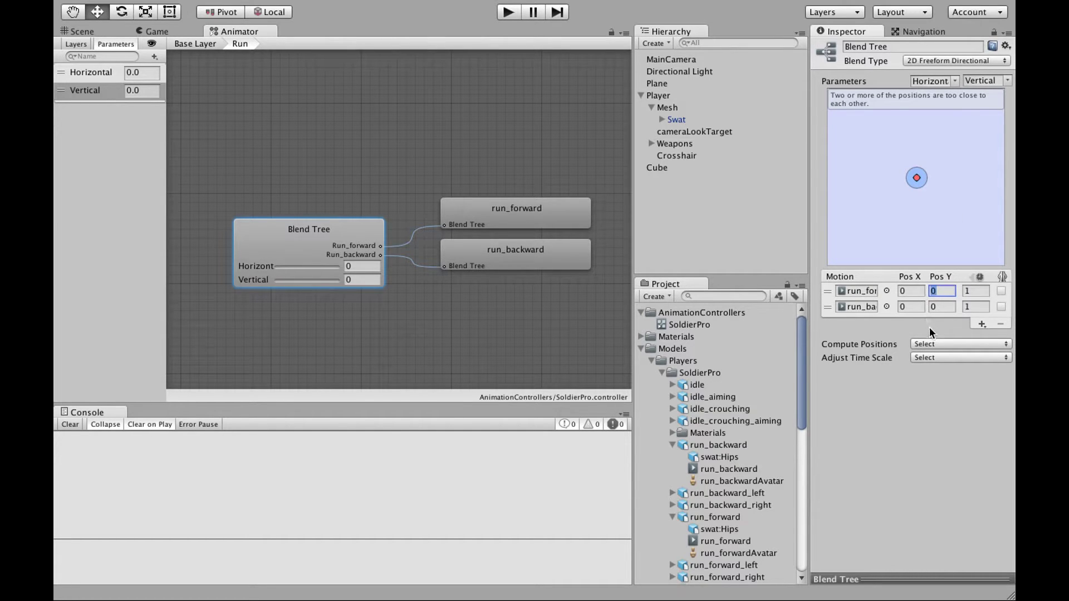
text(1)
click(939, 309)
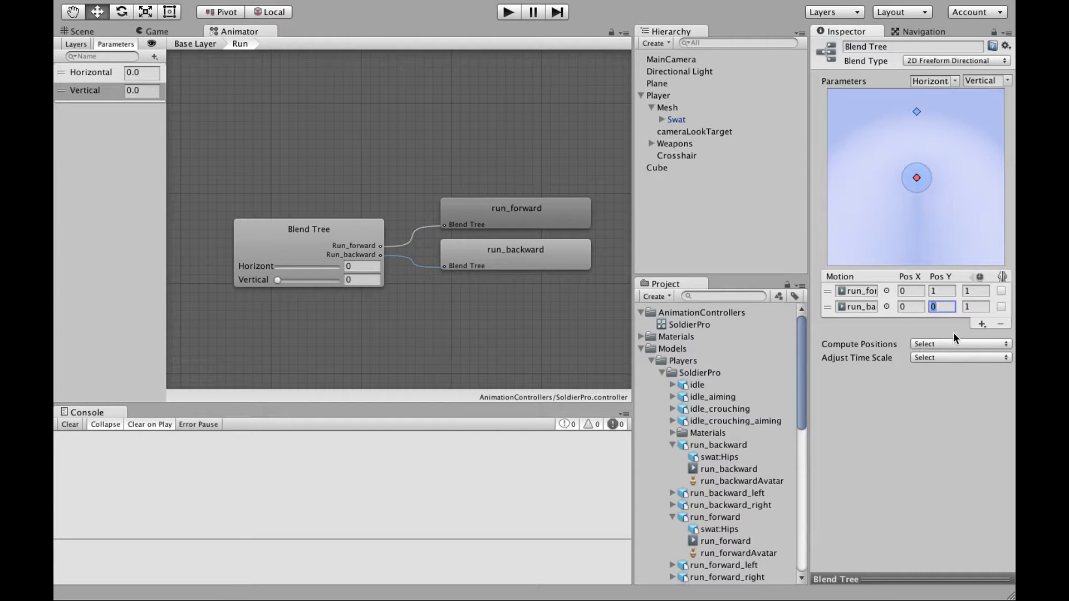
text(-1)
key(Return)
click(939, 307)
text(-1)
key(Return)
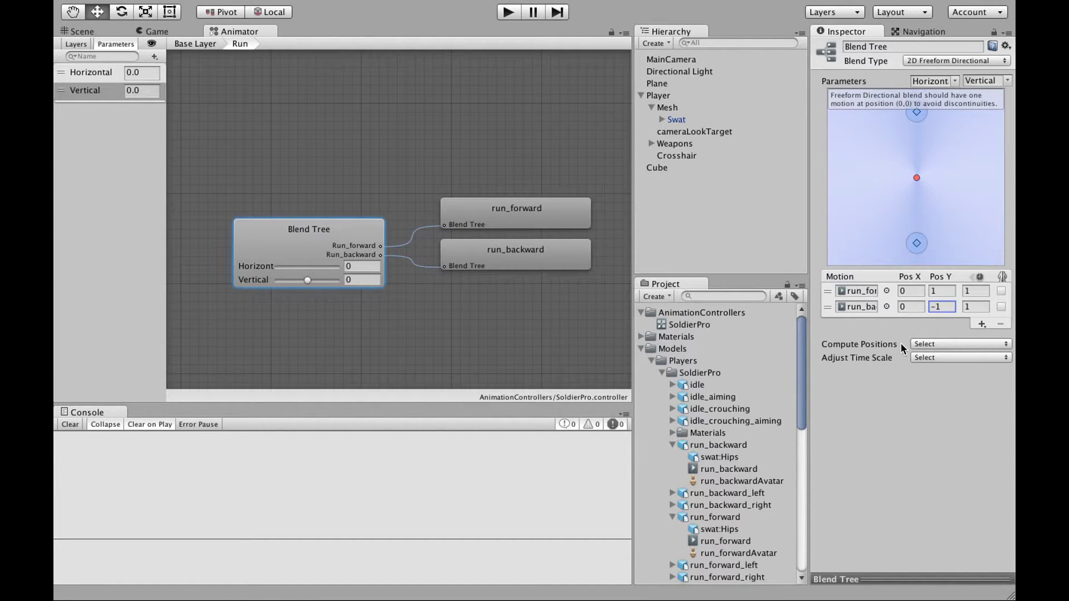
- Add a third motion field to the blend tree and assign the idle clip to it
click(981, 323)
click(980, 335)
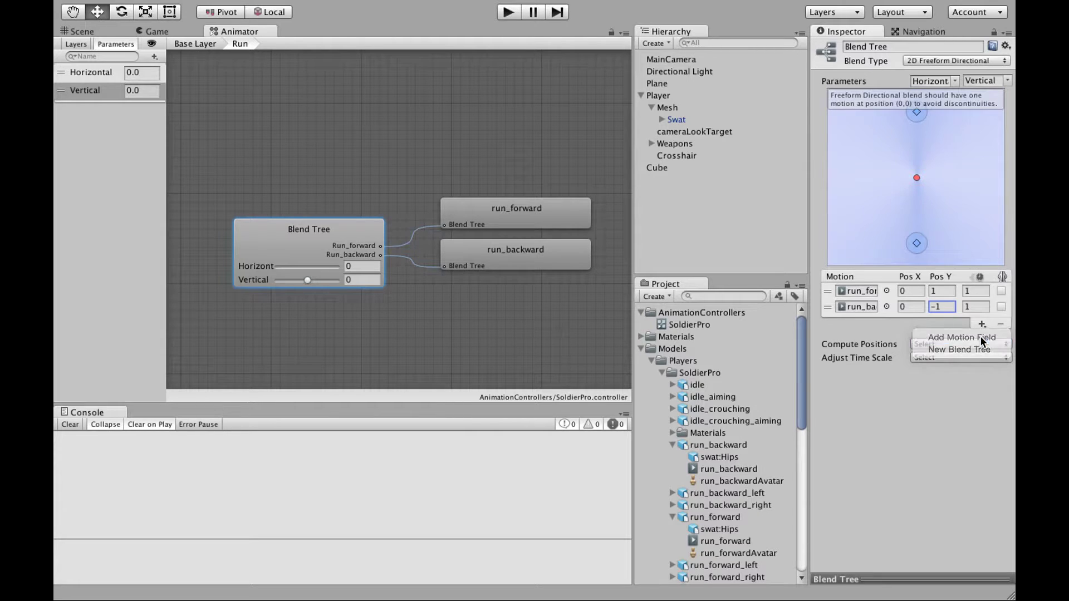
click(672, 385)
drag(706, 410, 851, 332)
drag(736, 412, 867, 322)
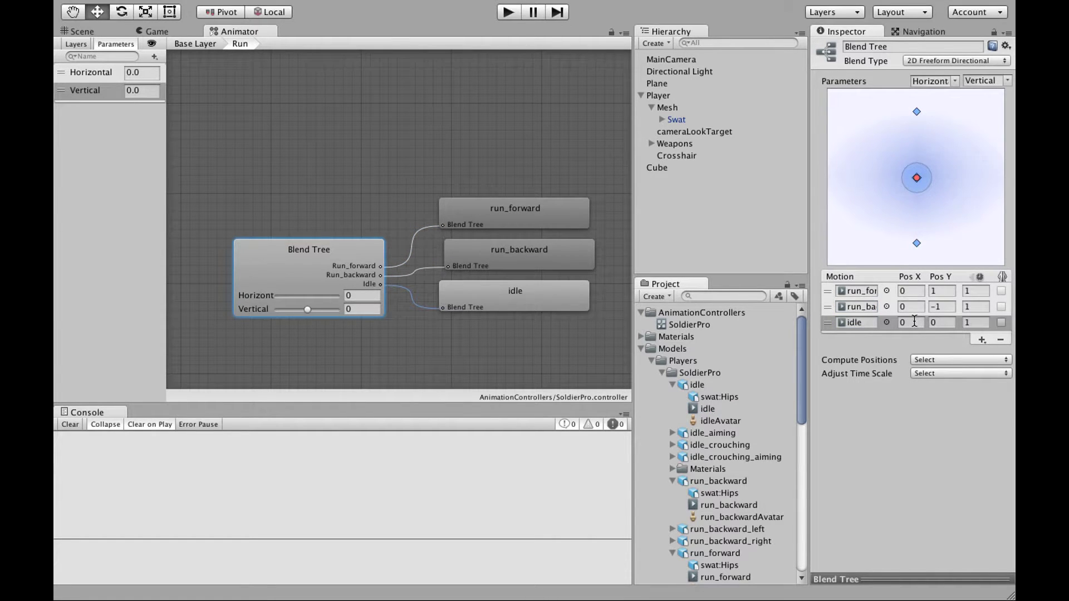
- Inspect the forward and backward points in the blend graph and try the Vertical preview value at 0.01
click(916, 112)
click(917, 244)
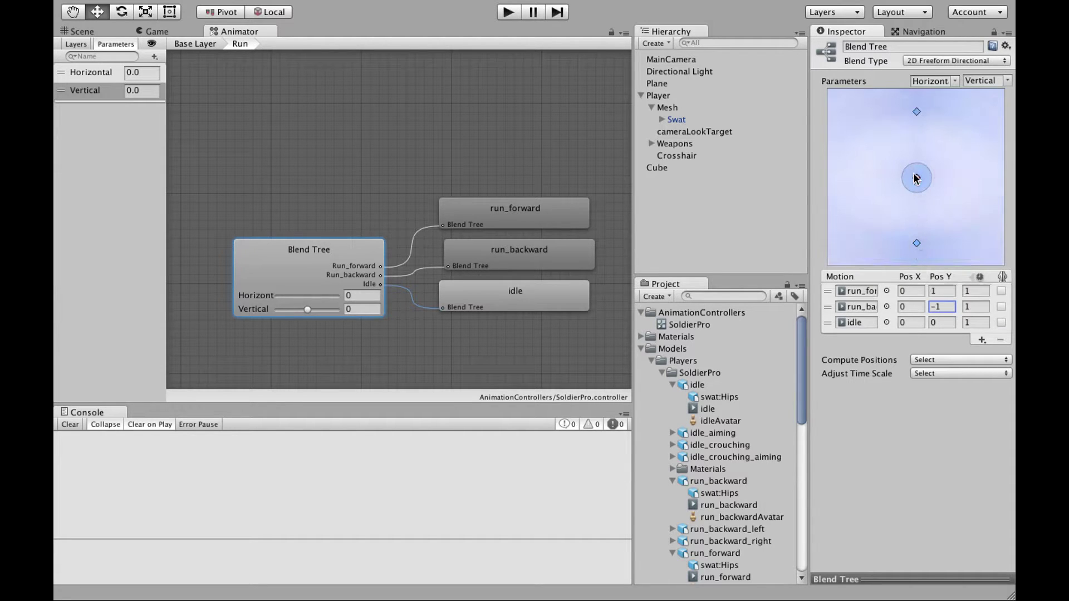
mouse_move(308, 310)
mouse_down()
mouse_move(342, 311)
mouse_move(276, 312)
mouse_move(309, 309)
mouse_up()
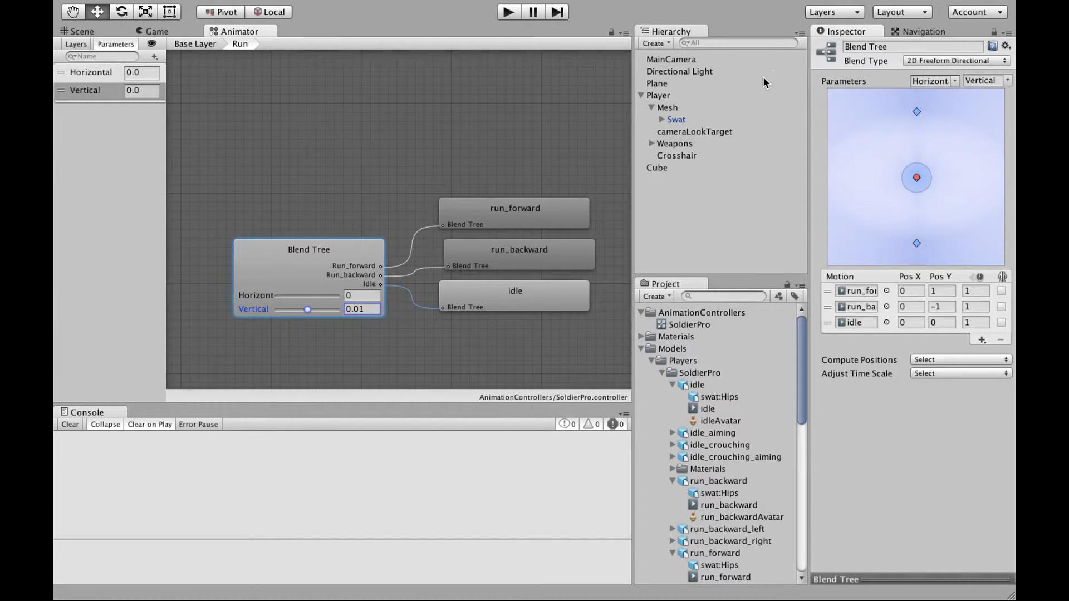
- Create a C# script named PlayerAnimation in the Player folder under Scripts
click(654, 95)
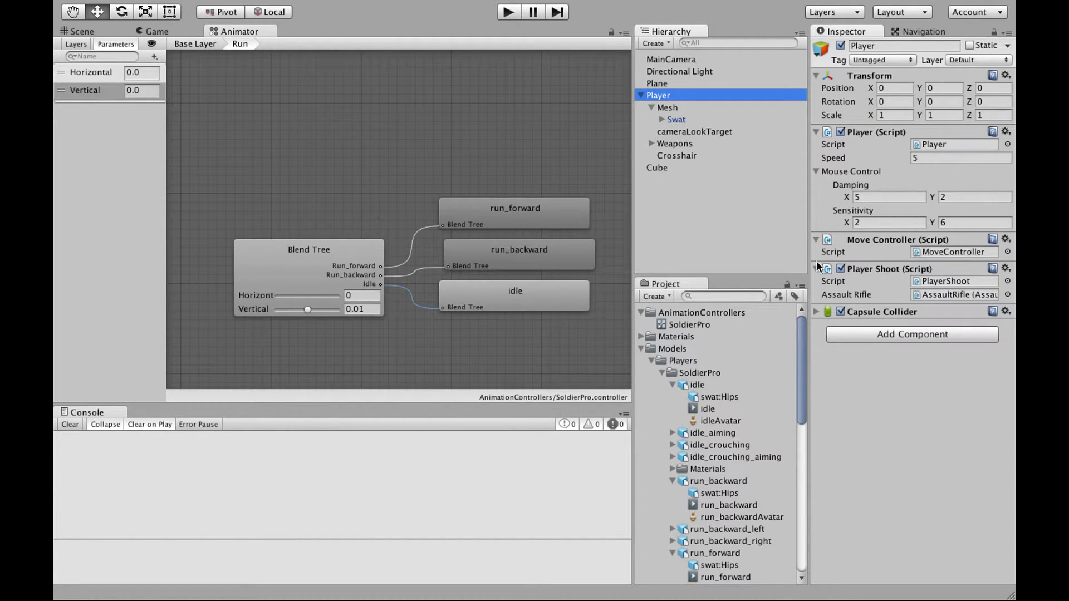
click(641, 349)
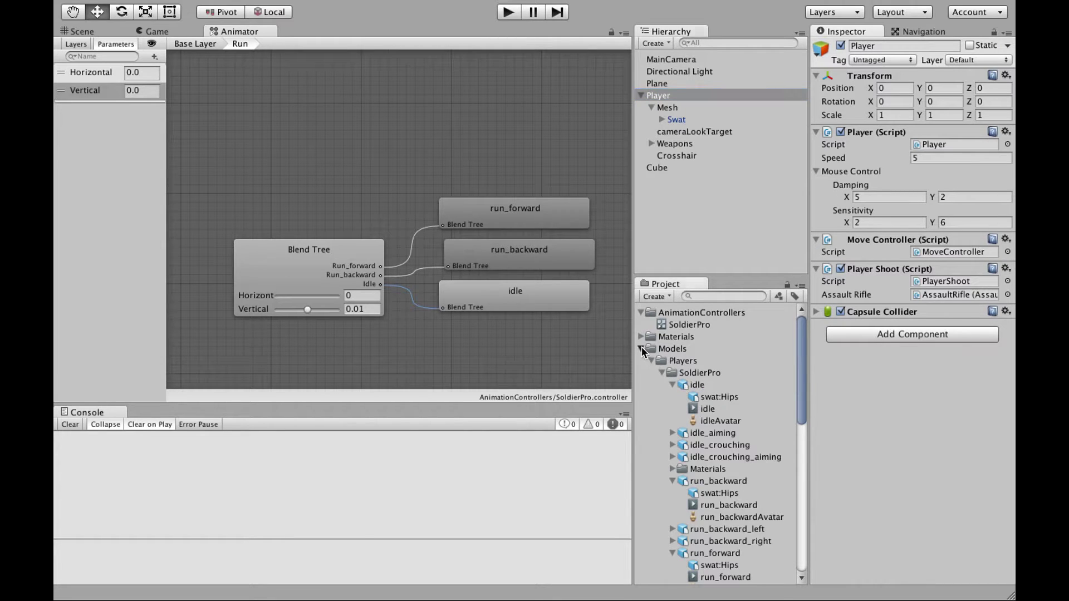
click(642, 373)
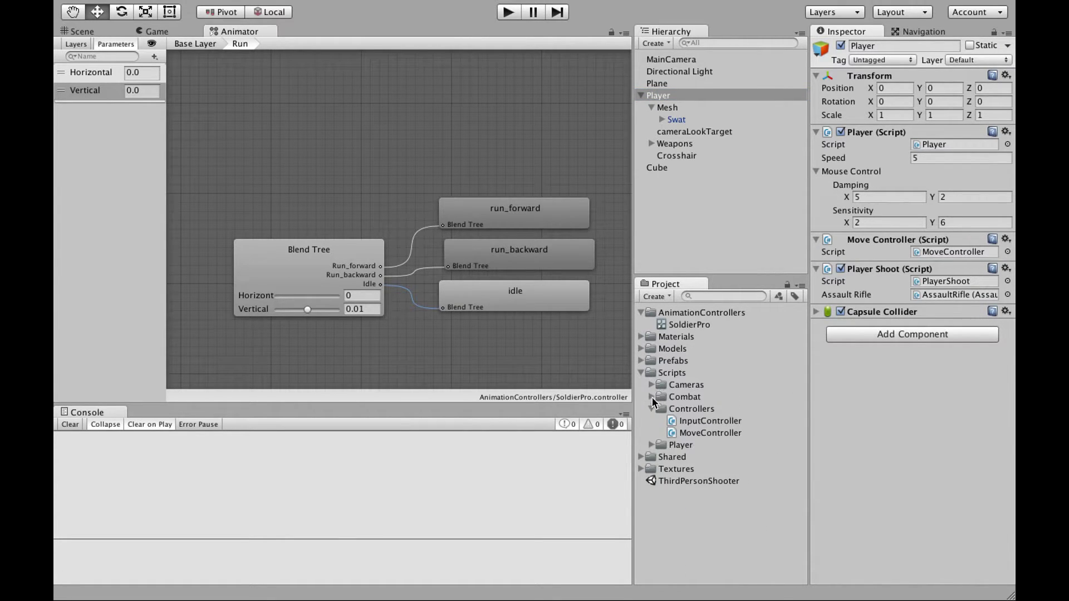
click(650, 409)
click(650, 420)
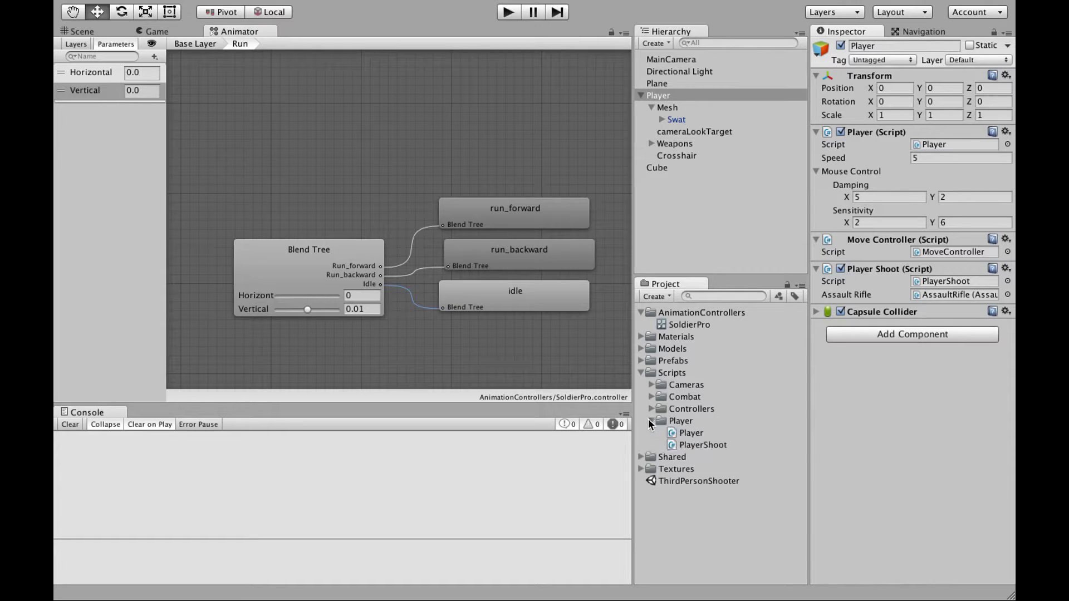
right_click(680, 421)
mouse_move(715, 355)
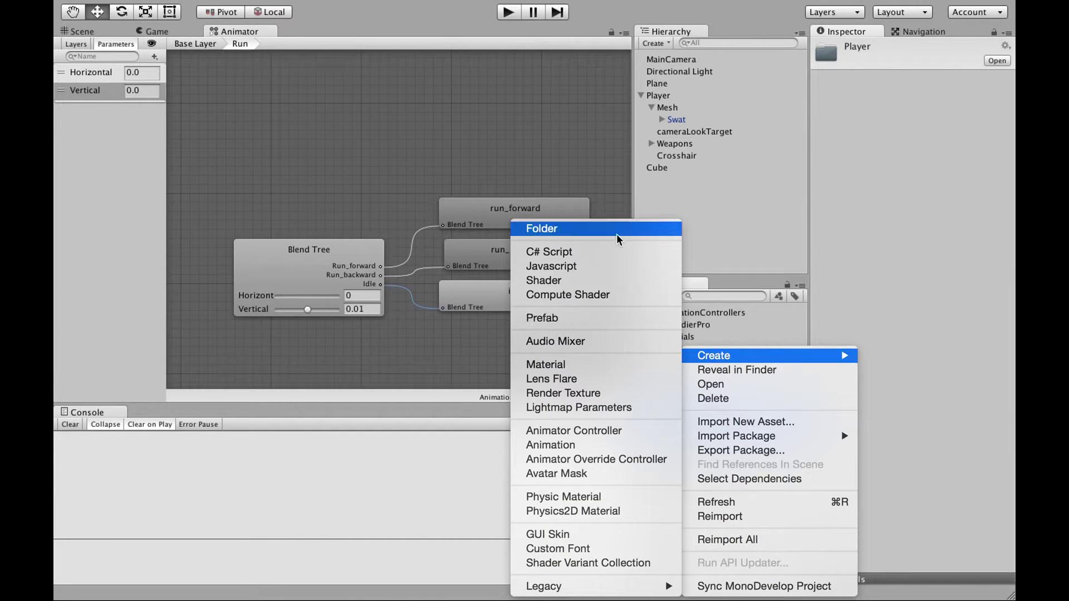
click(610, 252)
text(P)
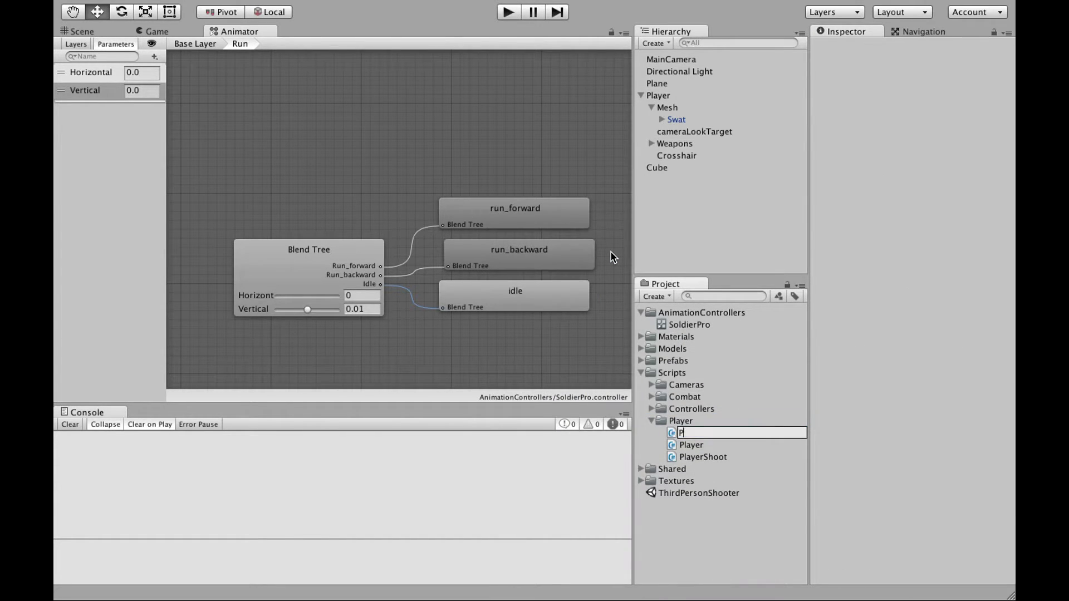
text(layerAnimation)
key(Return)
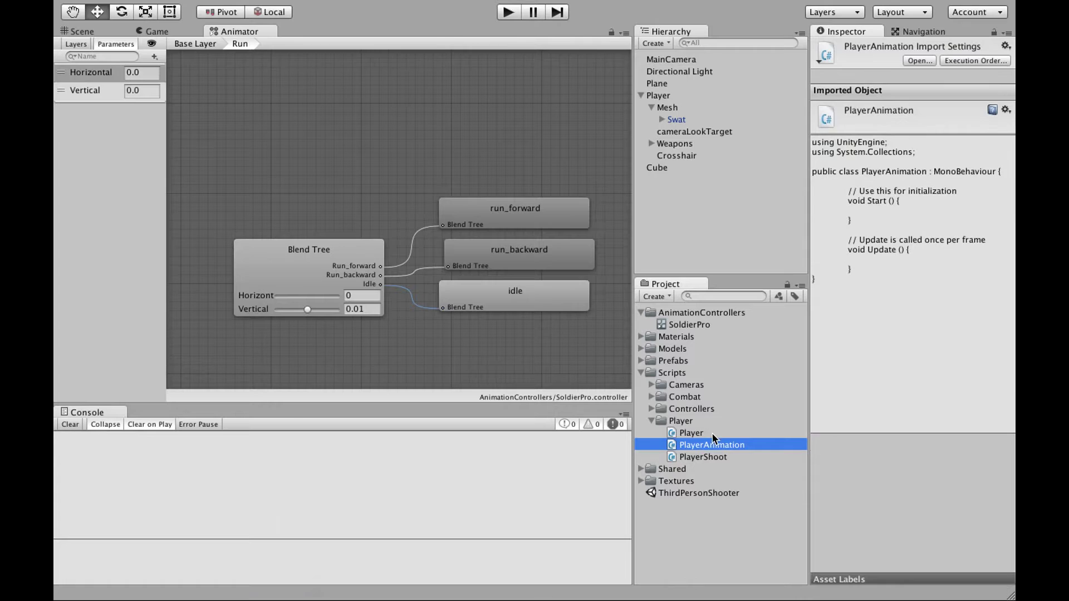
- Open the PlayerAnimation script in MonoDevelop and reposition the editor window
double_click(711, 442)
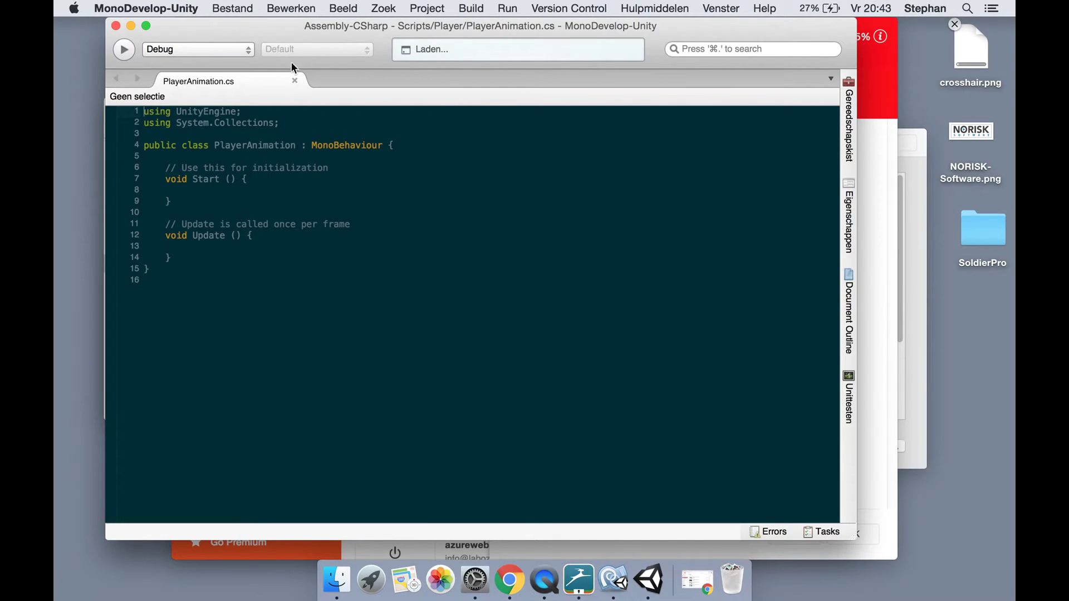
click(178, 246)
shift+click(153, 190)
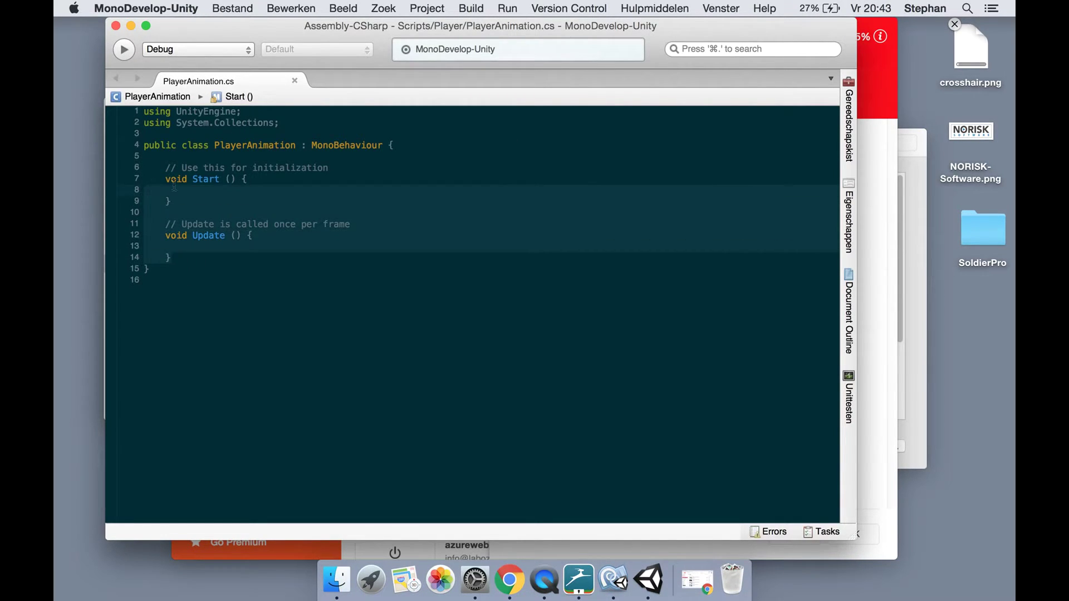
drag(675, 19, 769, 55)
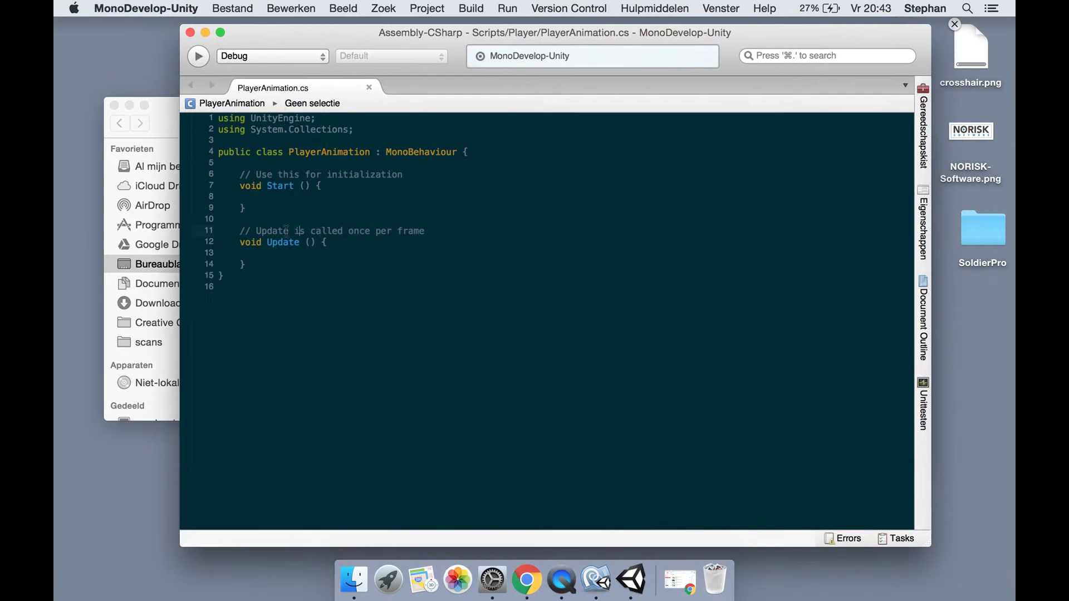
click(247, 261)
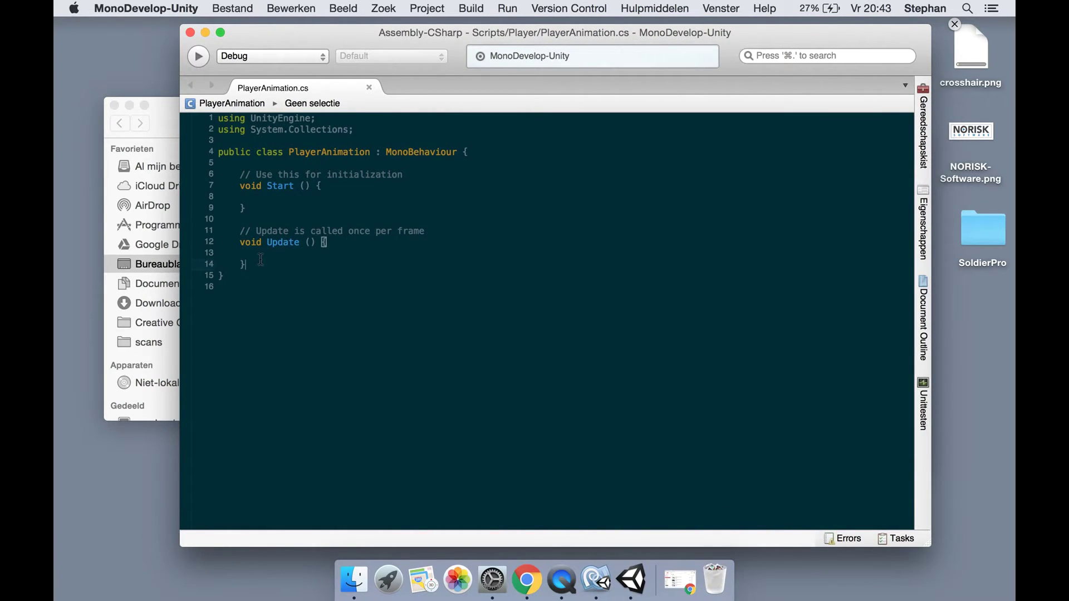
click(317, 152)
- Replace the initialization comment in the PlayerAnimation class with the field declaration "Animator animator;" followed by a blank line
drag(468, 177, 240, 175)
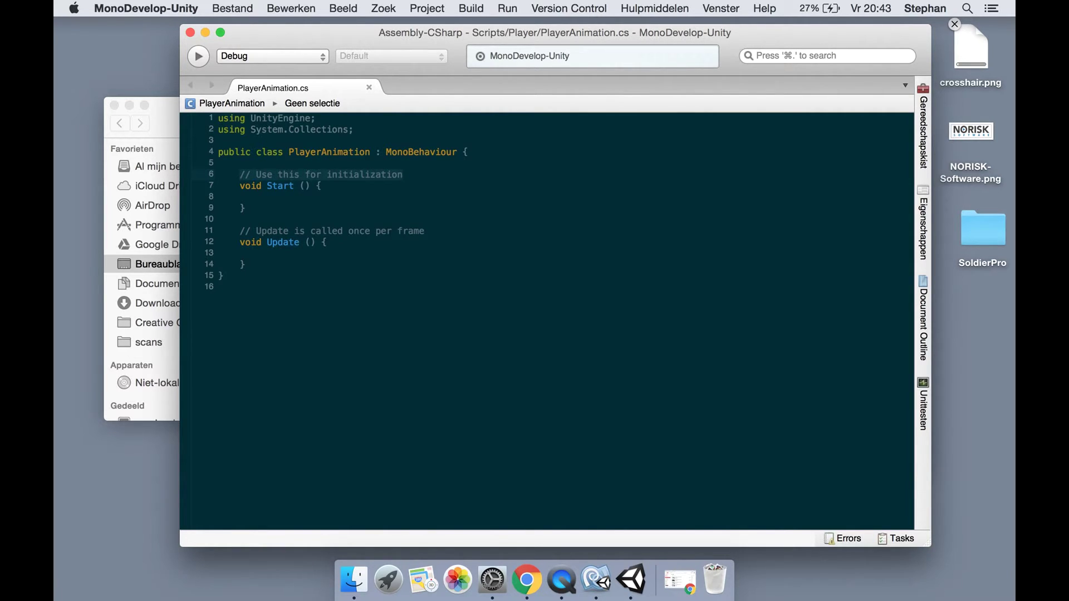
text(An)
key(Down)
key(Down)
key(Down)
key(Down)
key(Down)
key(Down)
key(Down)
key(Escape)
key(ctrl+space)
text(timato)
key(BackSpace)
key(BackSpace)
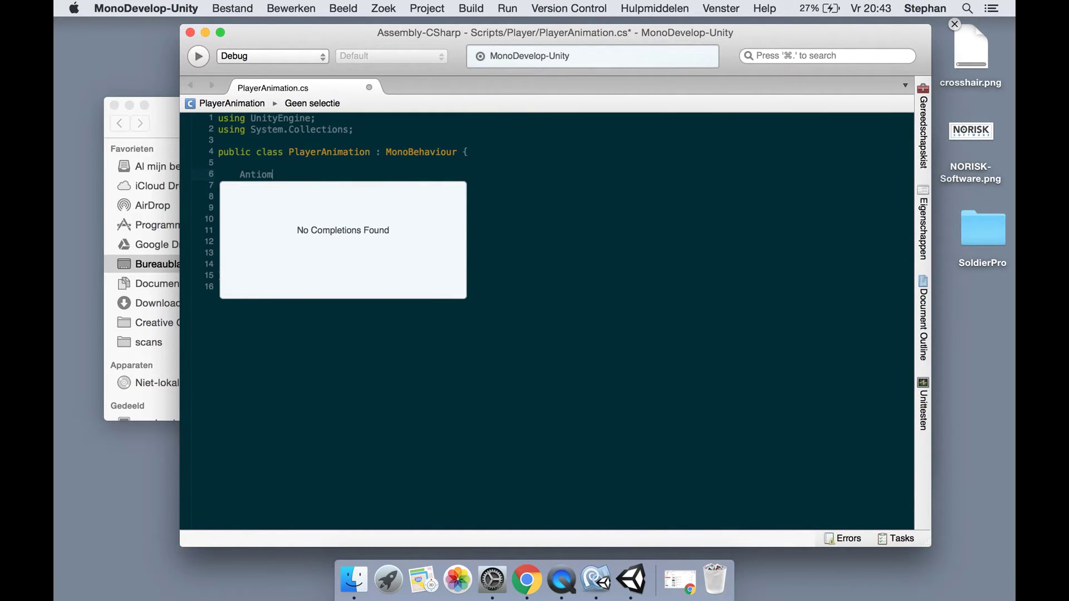
text(tor an)
key(BackSpace)
key(BackSpace)
key(BackSpace)
key(BackSpace)
key(BackSpace)
key(BackSpace)
key(BackSpace)
key(BackSpace)
key(BackSpace)
key(BackSpace)
key(BackSpace)
text(nimator anima)
key(BackSpace)
key(BackSpace)
key(BackSpace)
key(BackSpace)
text(nimator;\)
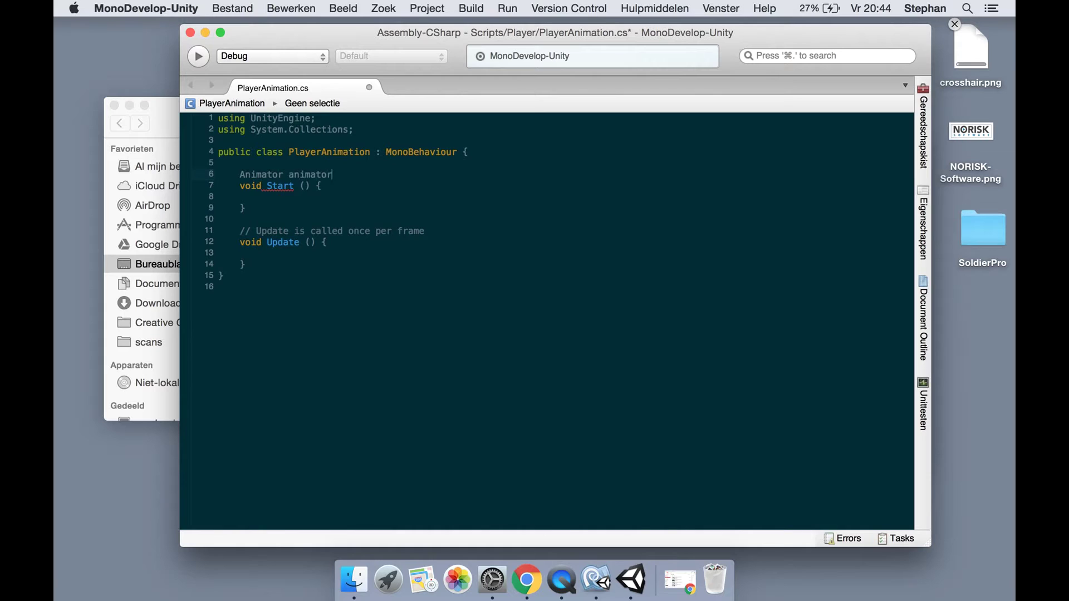
key(Return)
key(BackSpace)
key(BackSpace)
key(Return)
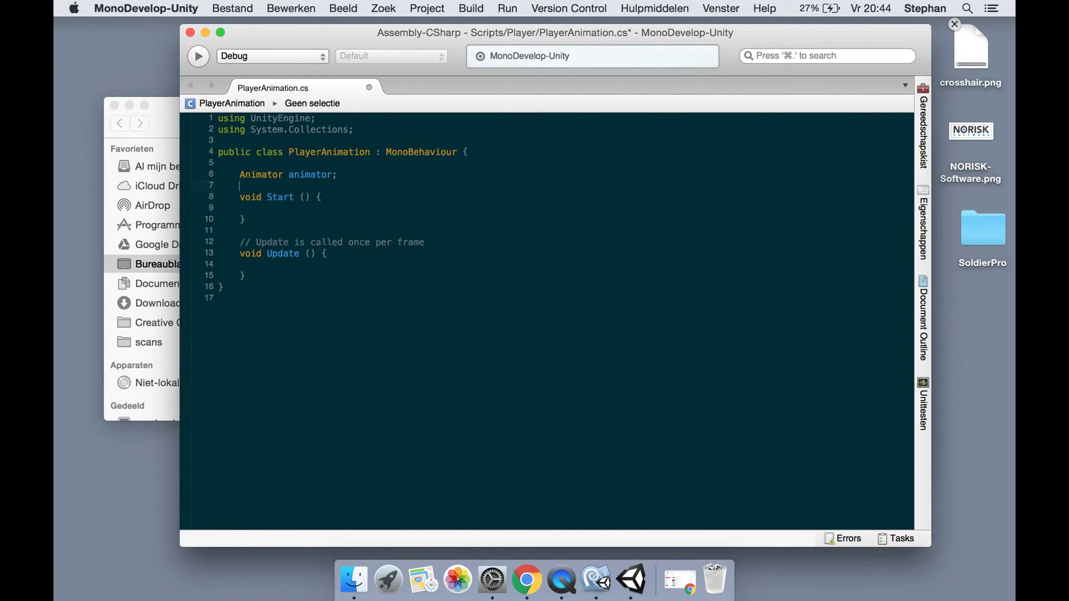
- Rename the Start method to Awake
click(298, 197)
key(BackSpace)
key(BackSpace)
key(BackSpace)
key(BackSpace)
key(BackSpace)
text(Awake)
- Write "animator = GetComponentInChildren<Animator>();" in the body of the Awake method
click(239, 208)
text(aniamt)
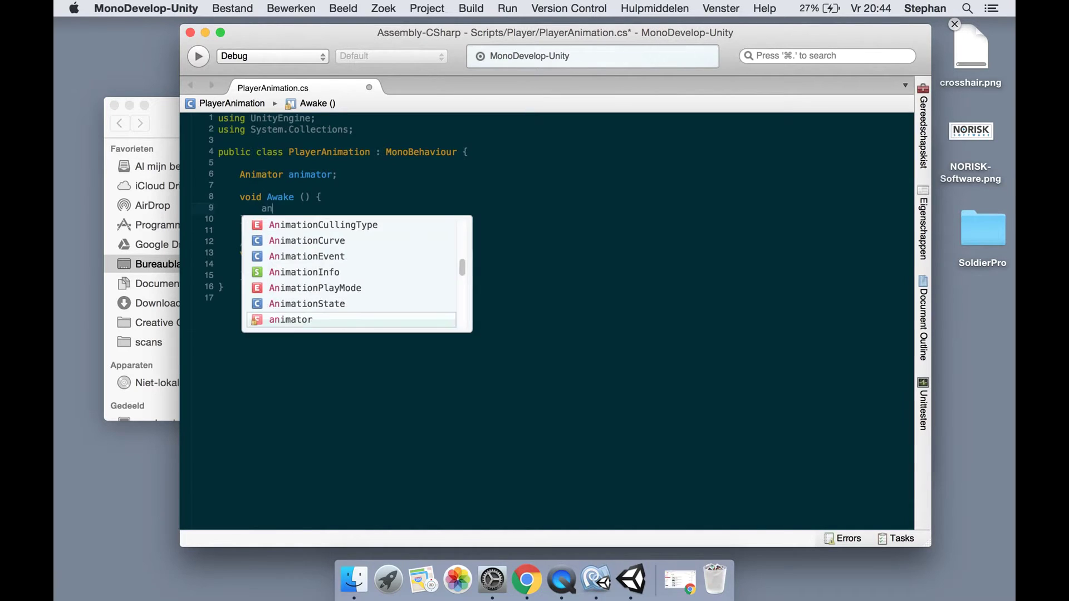
key(BackSpace)
key(BackSpace)
key(BackSpace)
text(mator =)
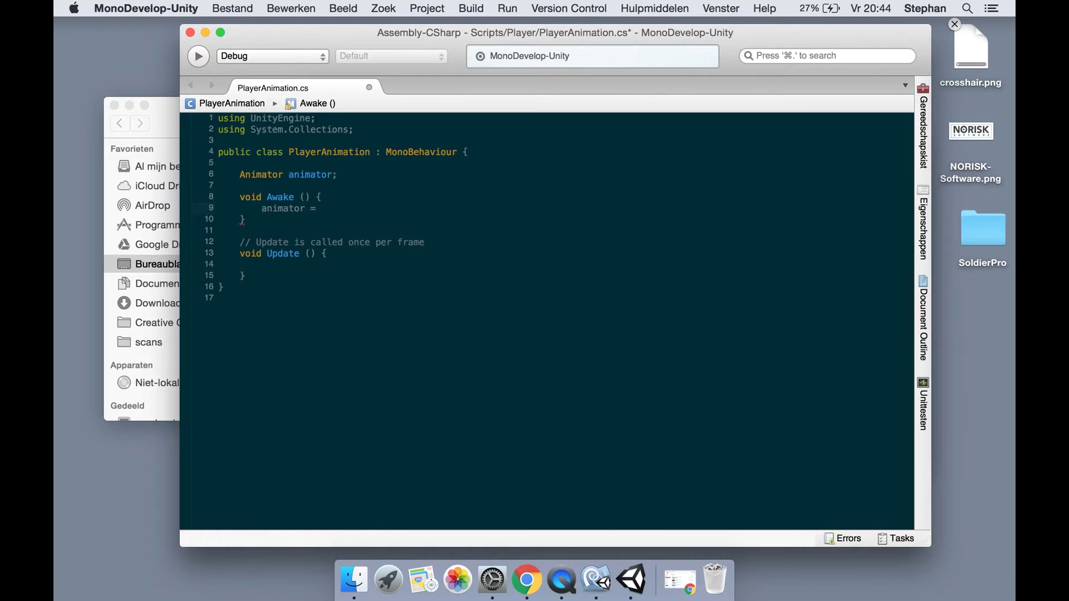
text( getCom)
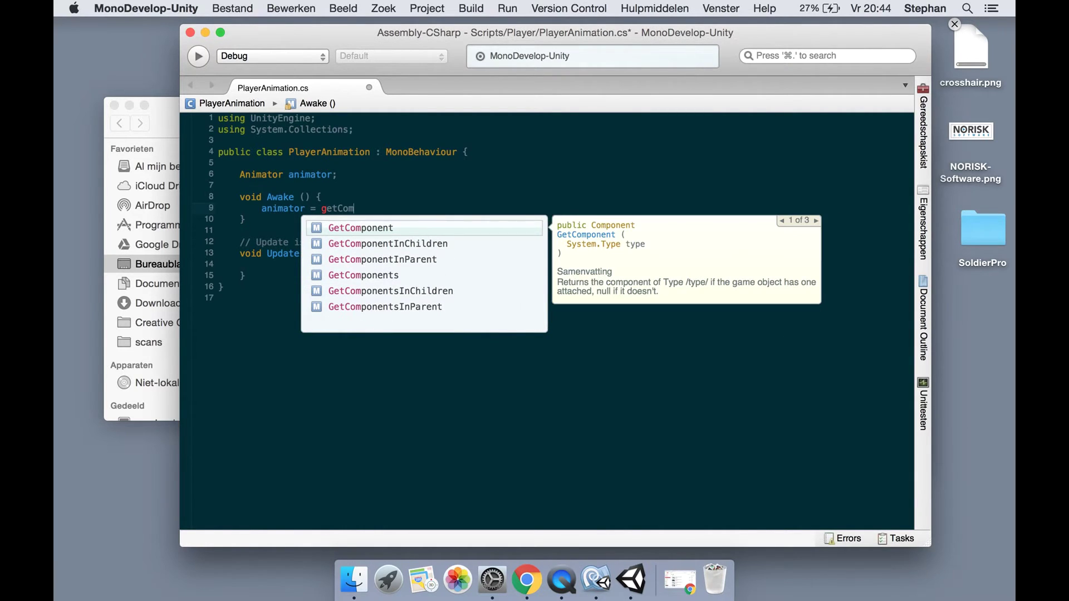
key(Down)
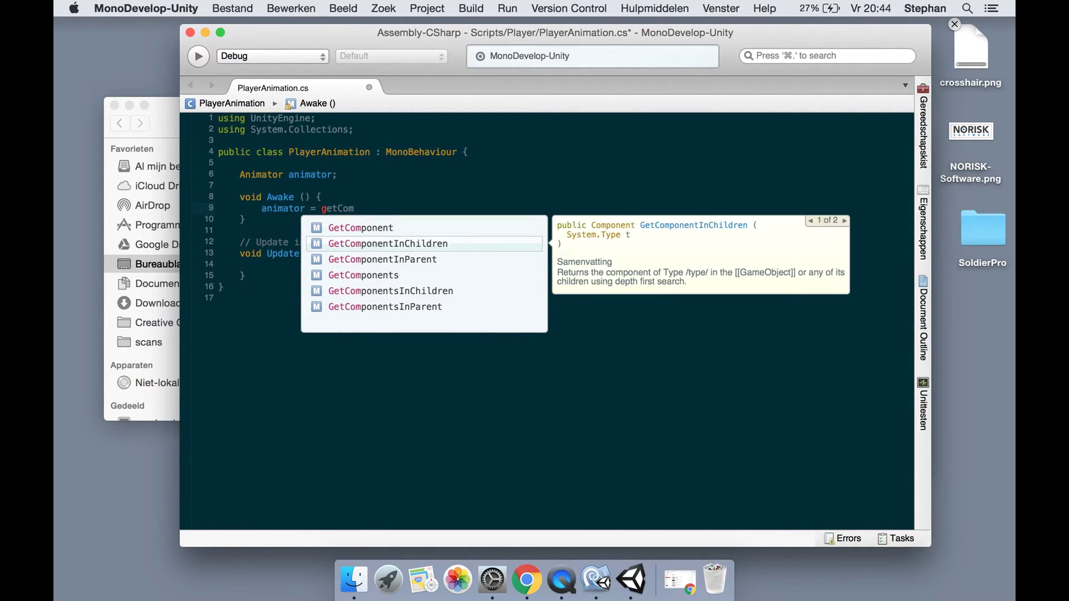
text(<)
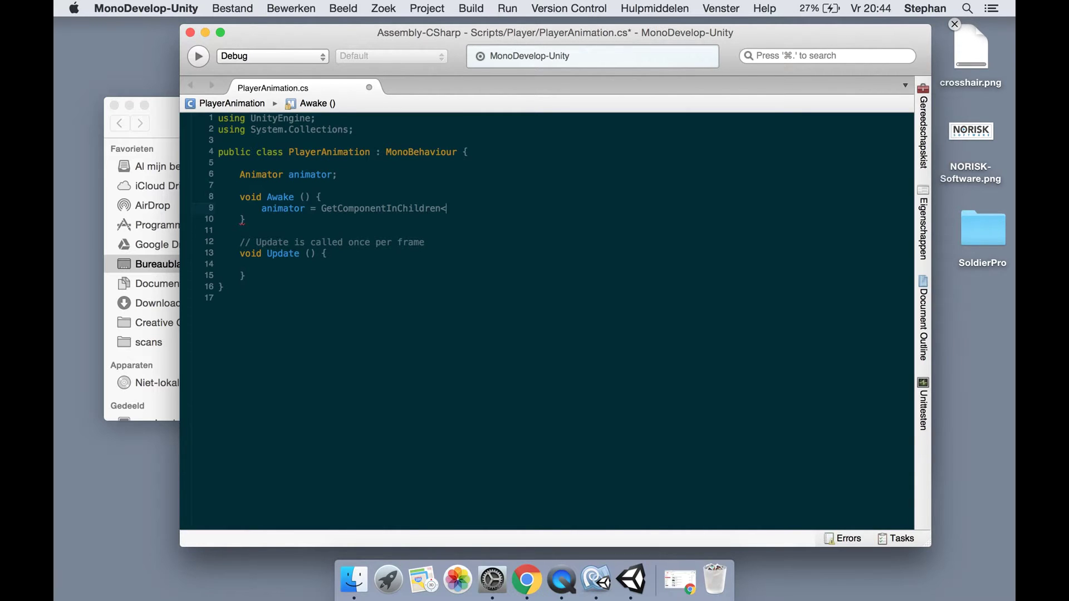
text(Anim)
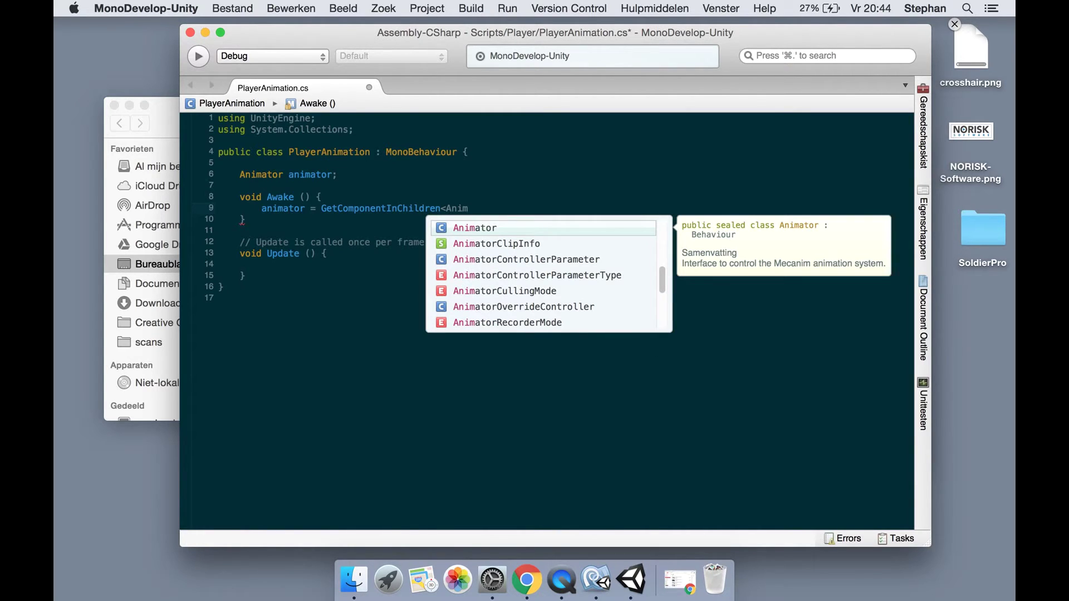
text(ator>();)
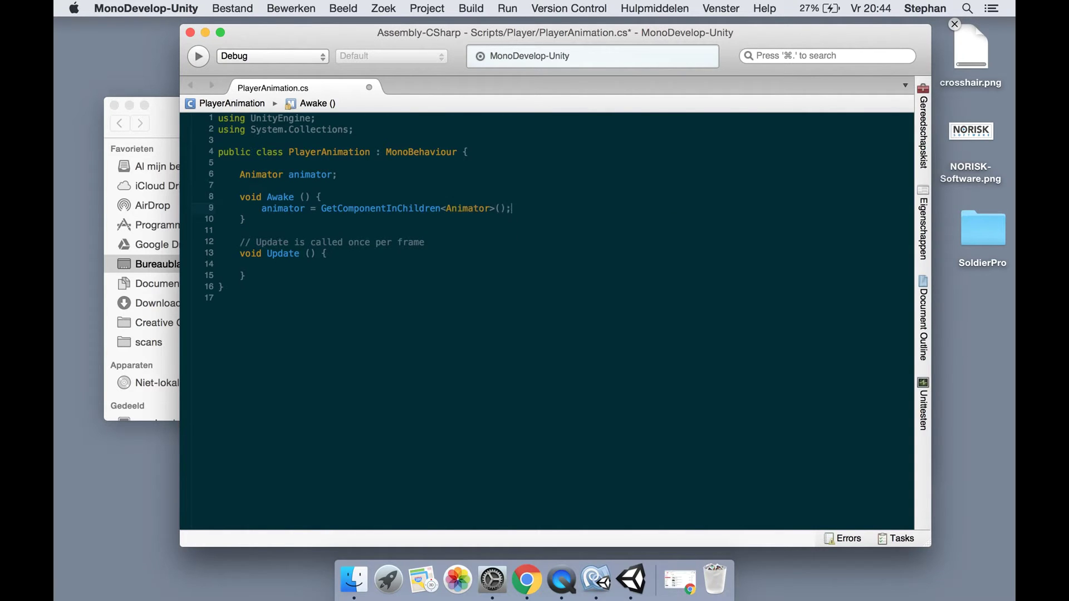
- Delete the comment line above the Update method
click(420, 240)
key(shift+Home)
key(BackSpace)
- Begin an animator.SetFloat call in the Update method with "Vertical" as its first argument
click(239, 253)
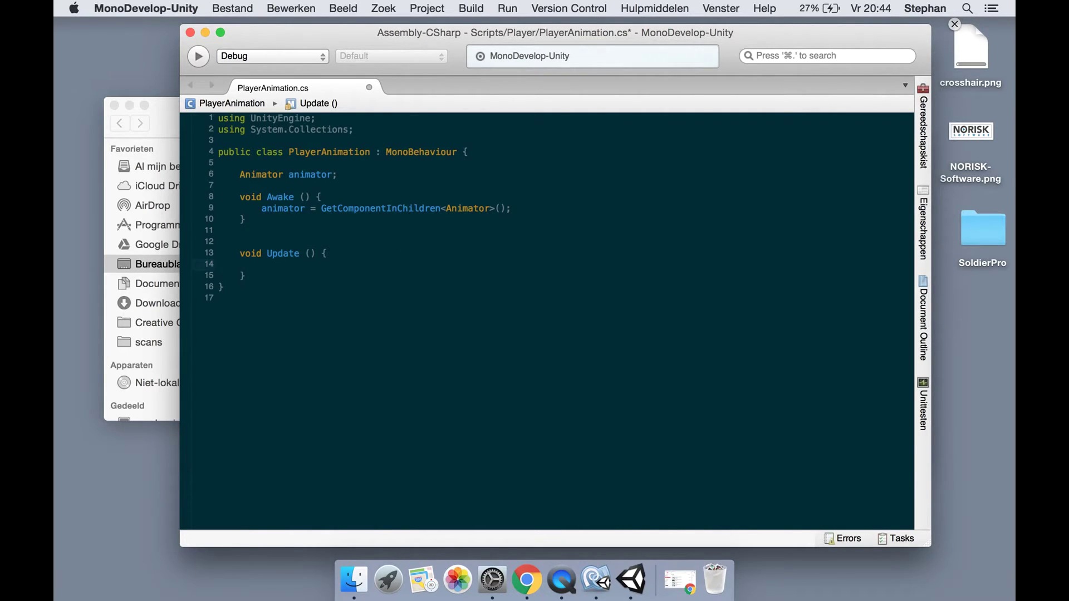
text(animator.)
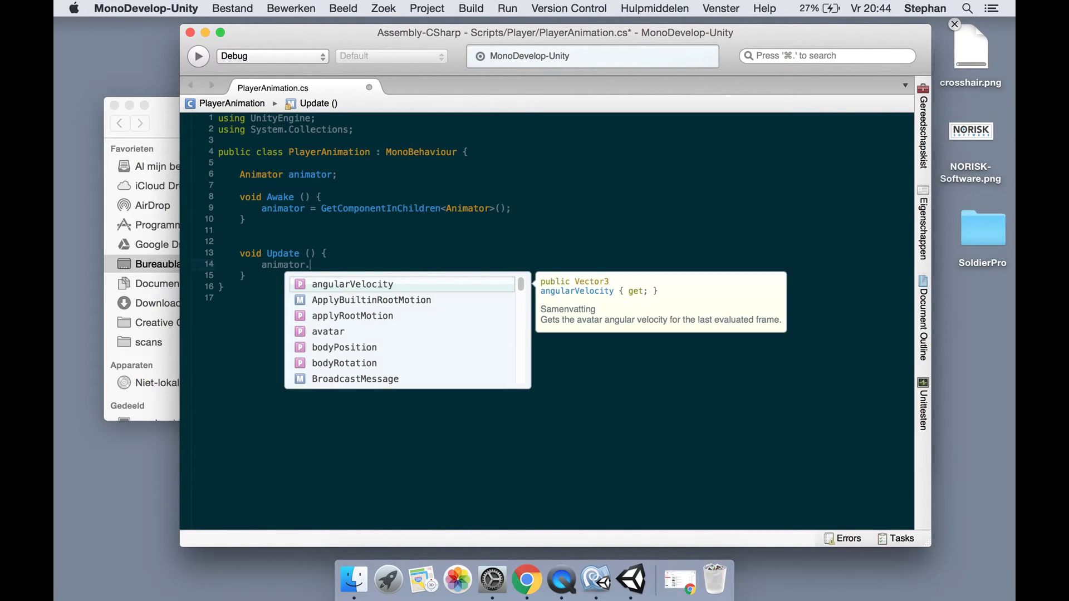
text(SetF)
key(Return)
text(()
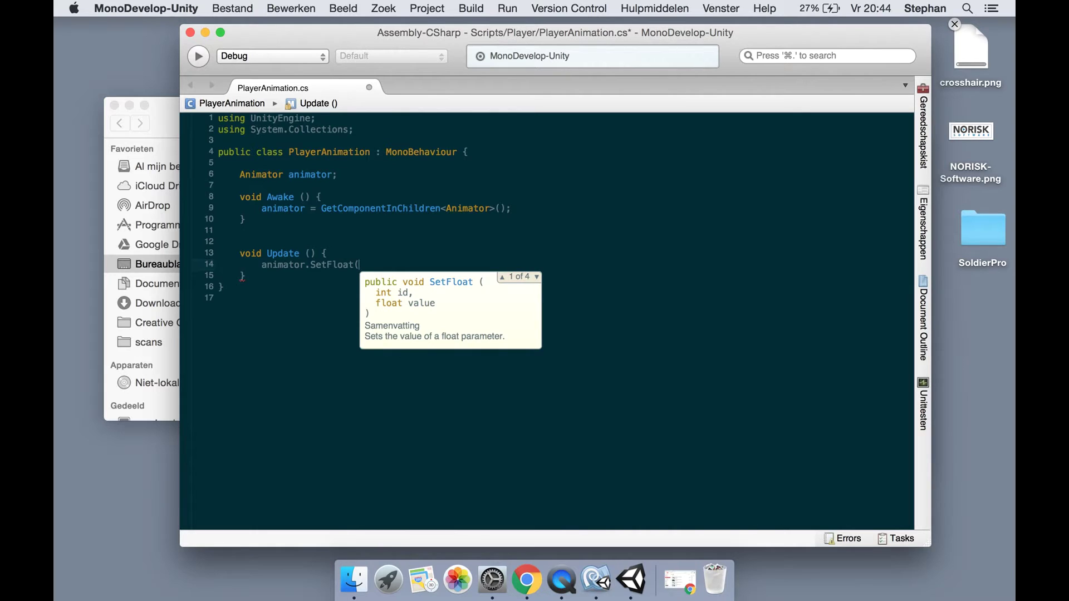
key(Down)
key(Up)
key(Down)
key(Down)
key(Up)
key(Down)
key(Down)
key(Up)
key(Up)
key(Down)
key(Down)
key(Up)
key(Up)
text("Vertical")
key(BackSpace)
text(, )
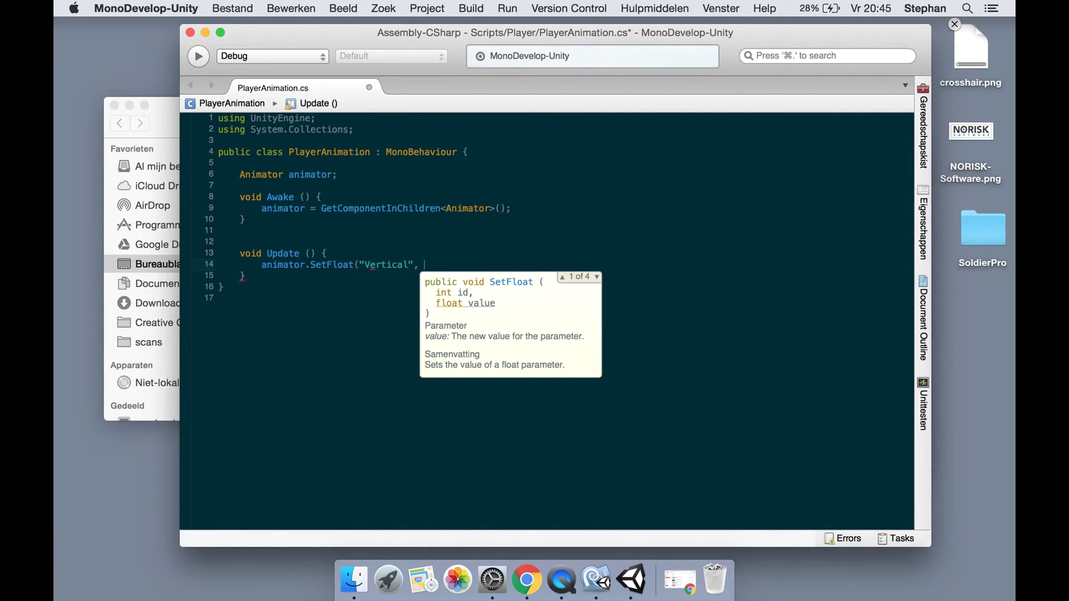
- Complete the SetFloat call with GameManager.Instance.InputController.Vertical as the value and save the PlayerAnimation script
text(GameManager.I)
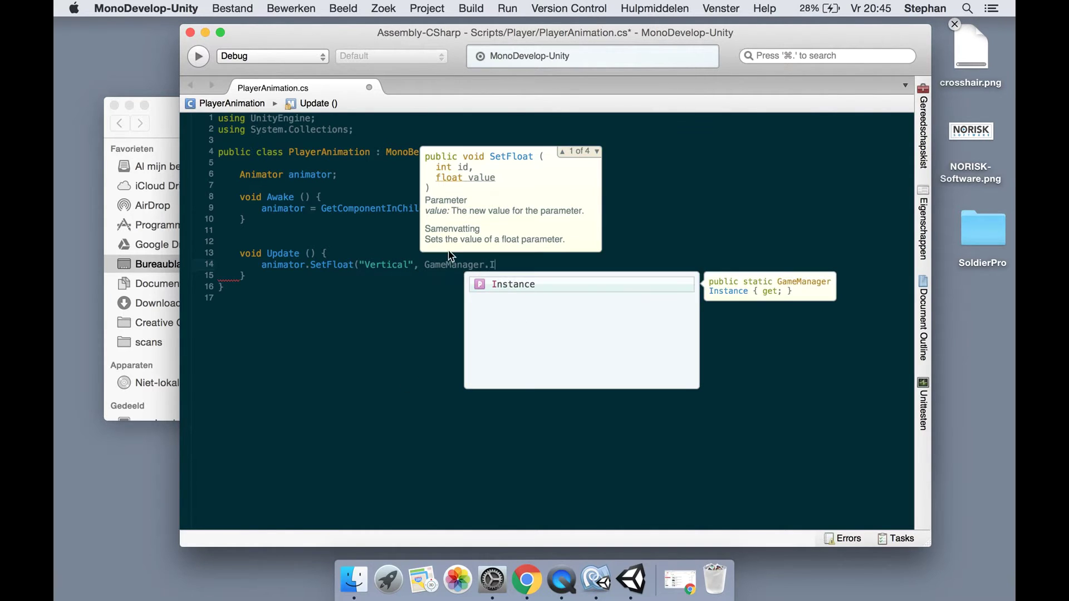
key(Return)
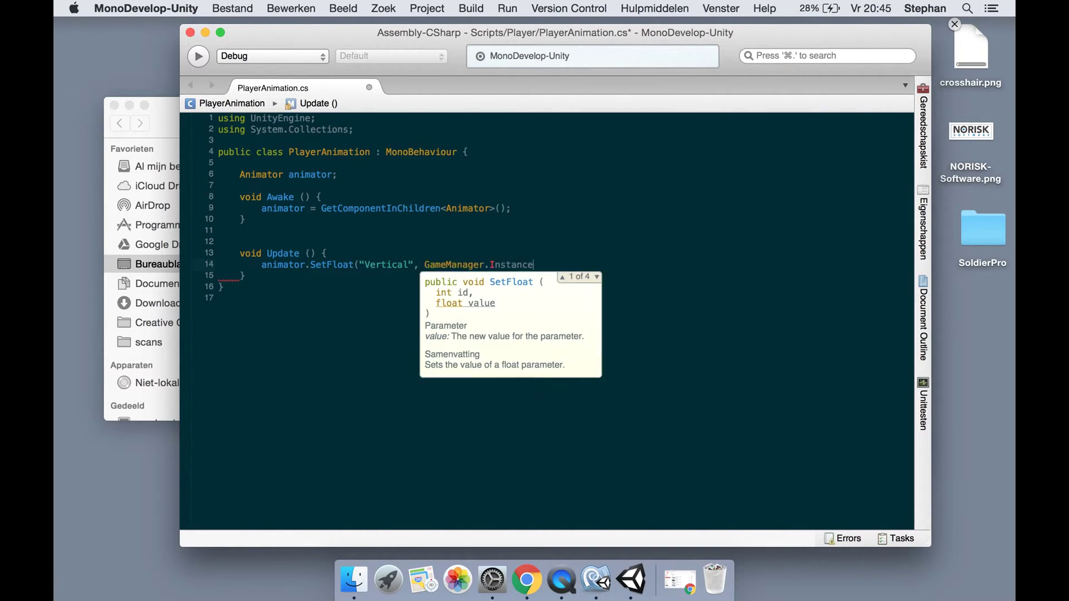
text(.Inp)
key(Return)
text(.InputController.)
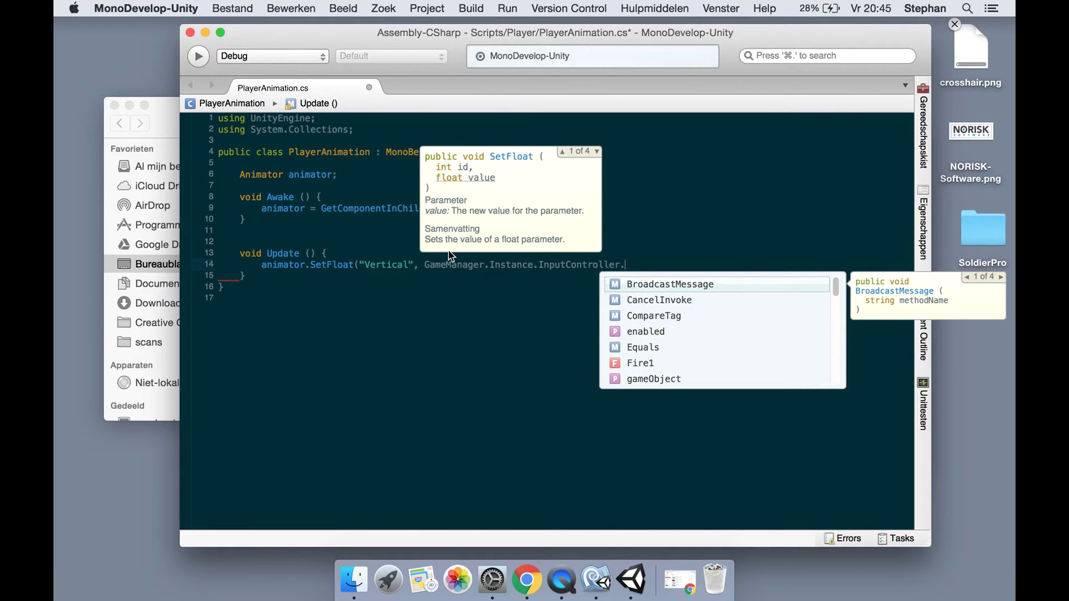
text(Ver)
key(Return)
text();)
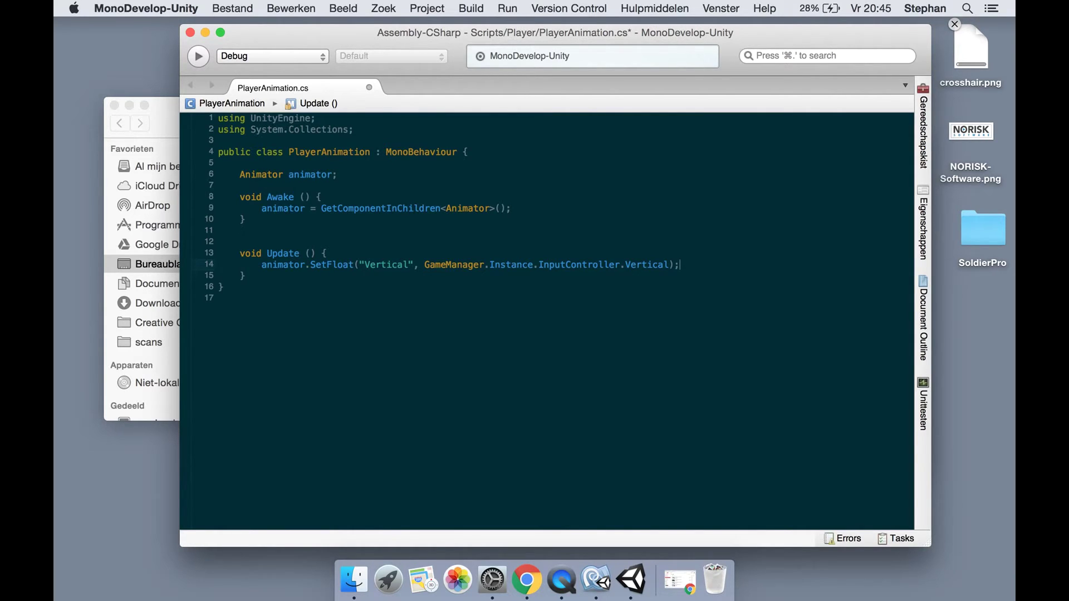
key(super+s)
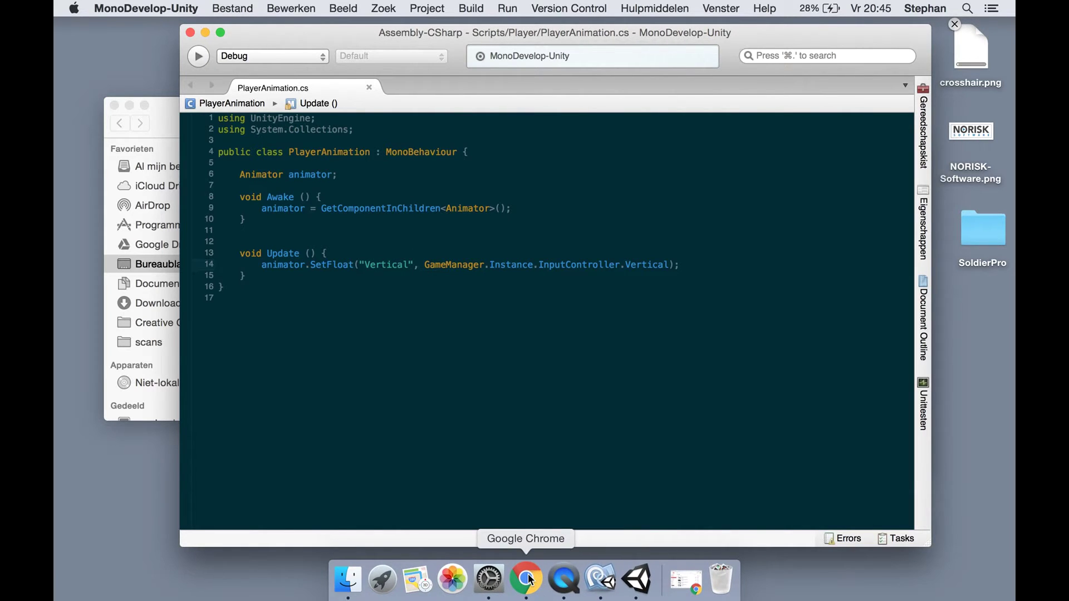
- Switch to Unity and attach the PlayerAnimation script to the Player object
click(635, 581)
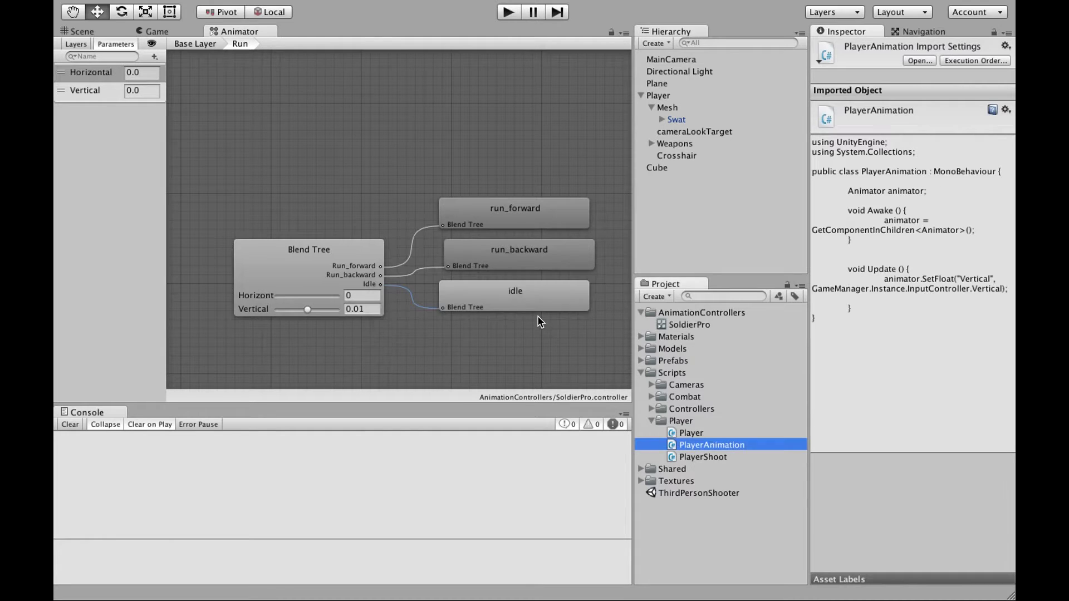
click(659, 97)
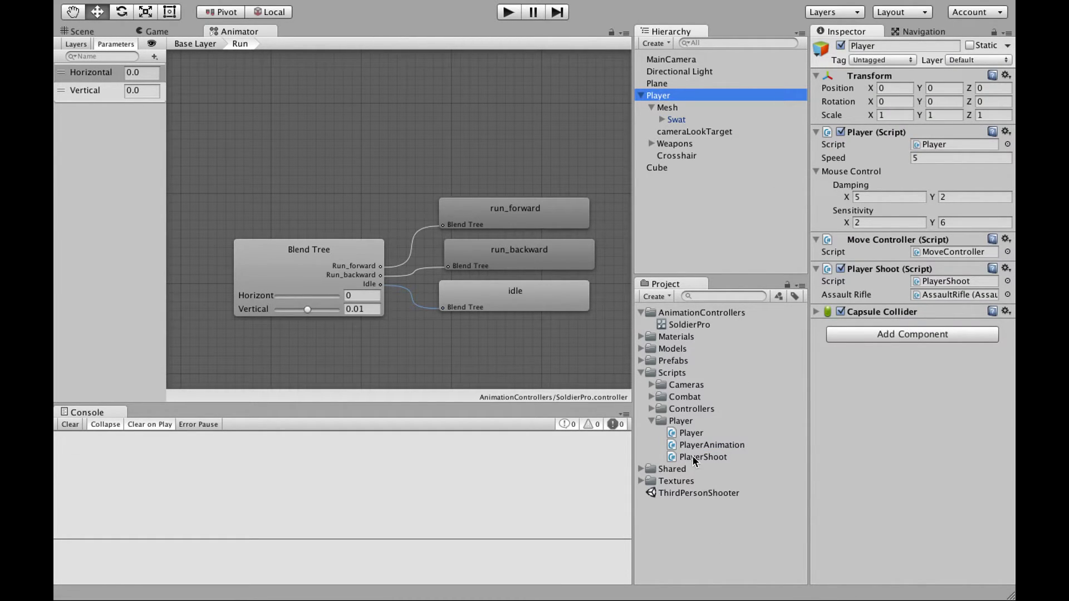
drag(693, 445, 919, 429)
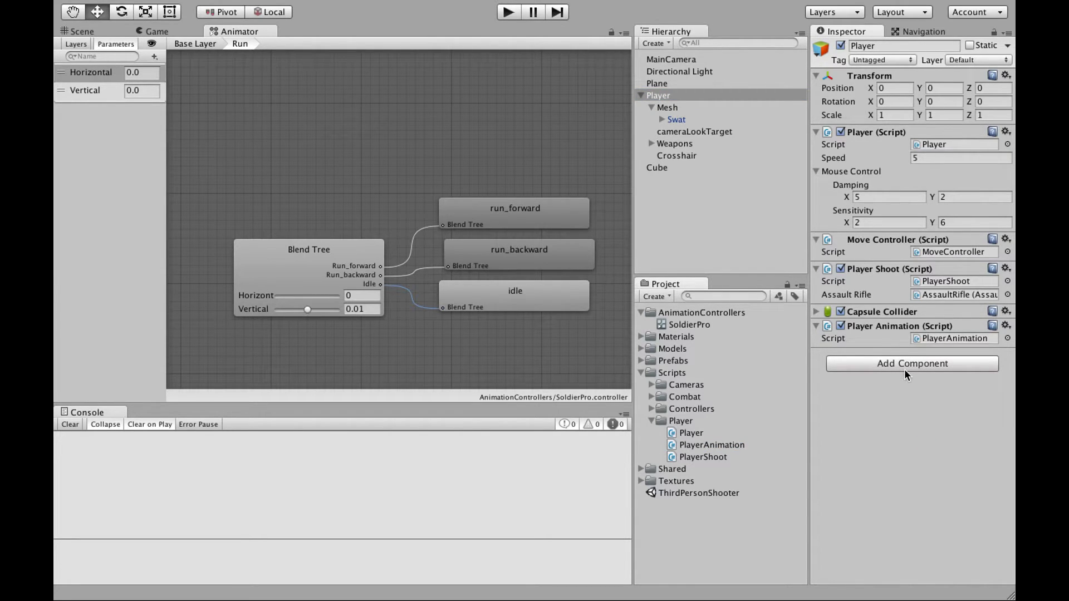
- Run the game with the Swat object selected and move the soldier forward and backward to test the animations
click(675, 121)
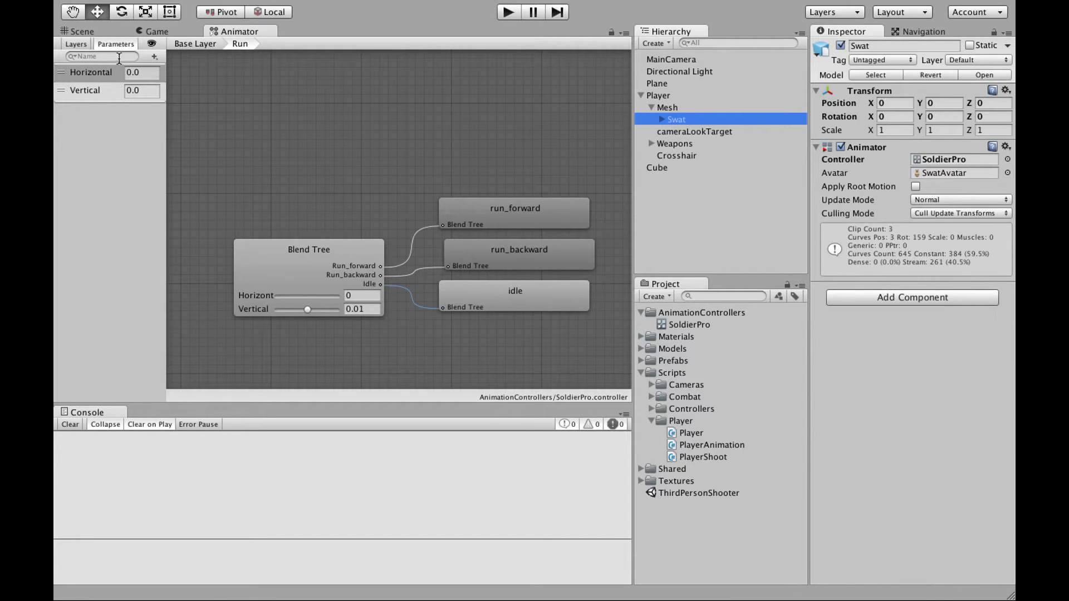
click(501, 15)
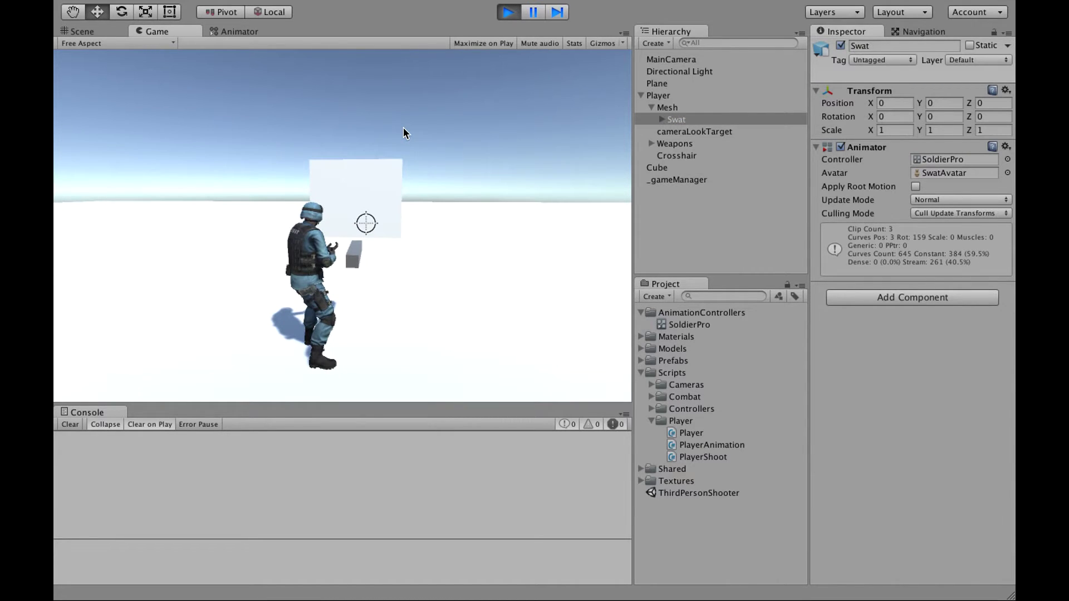
key(w)
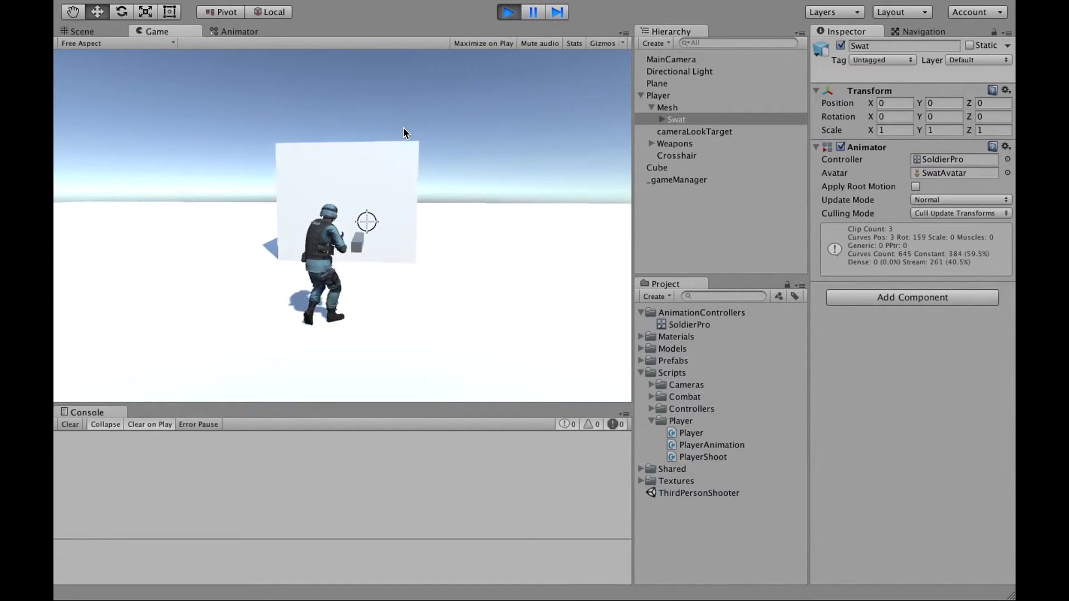
key(s)
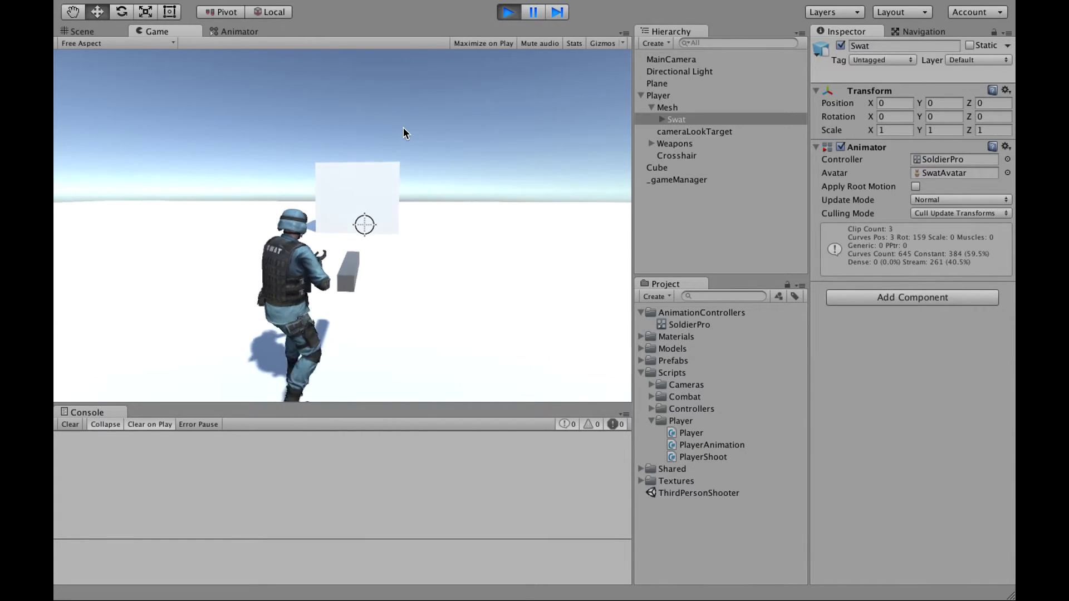
key(w)
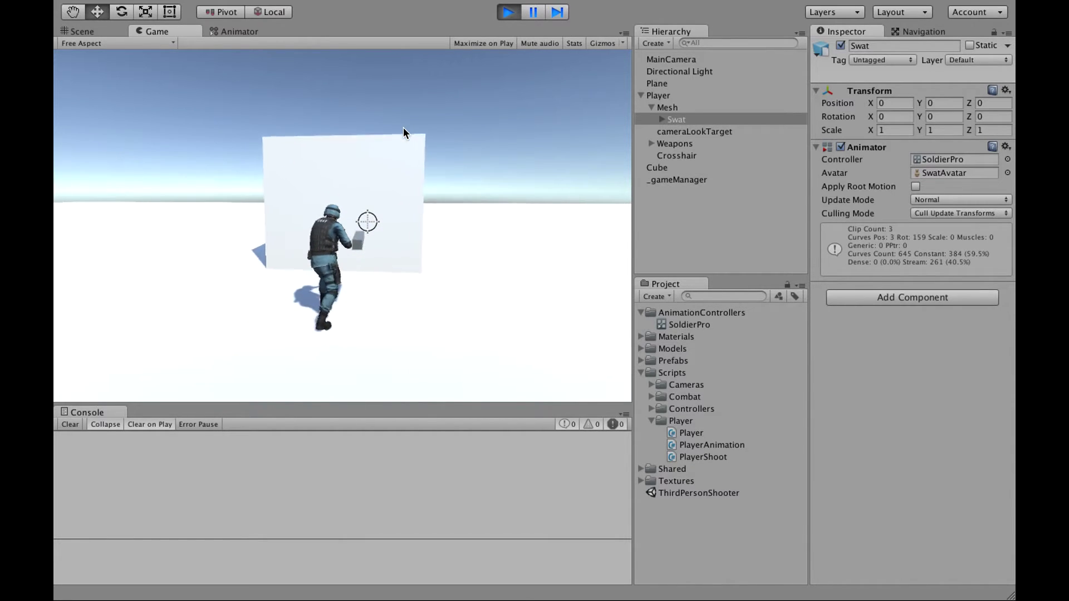
key(s)
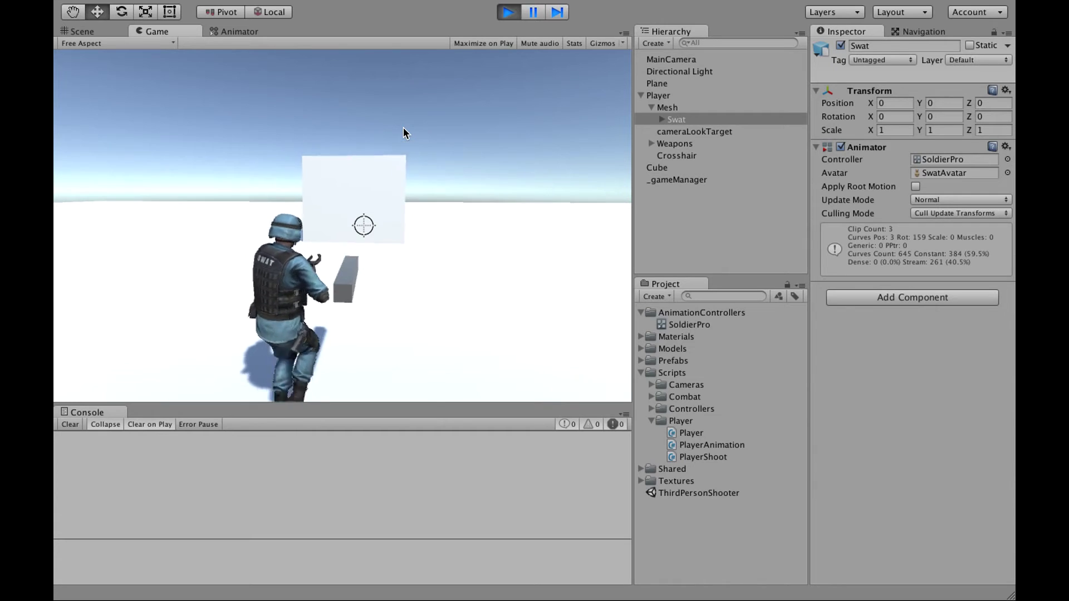
key(w)
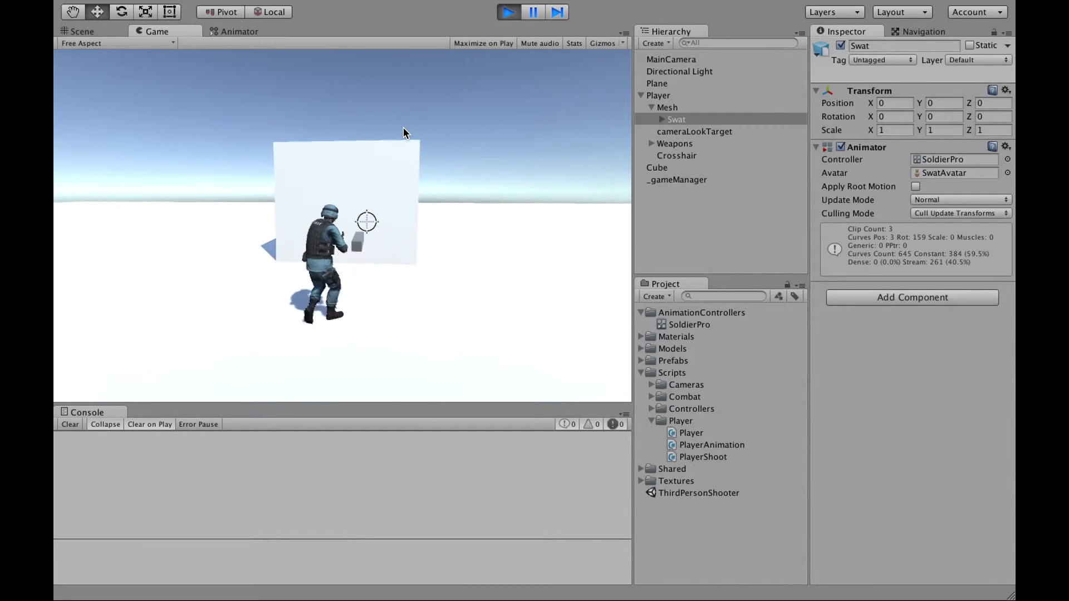
key(s)
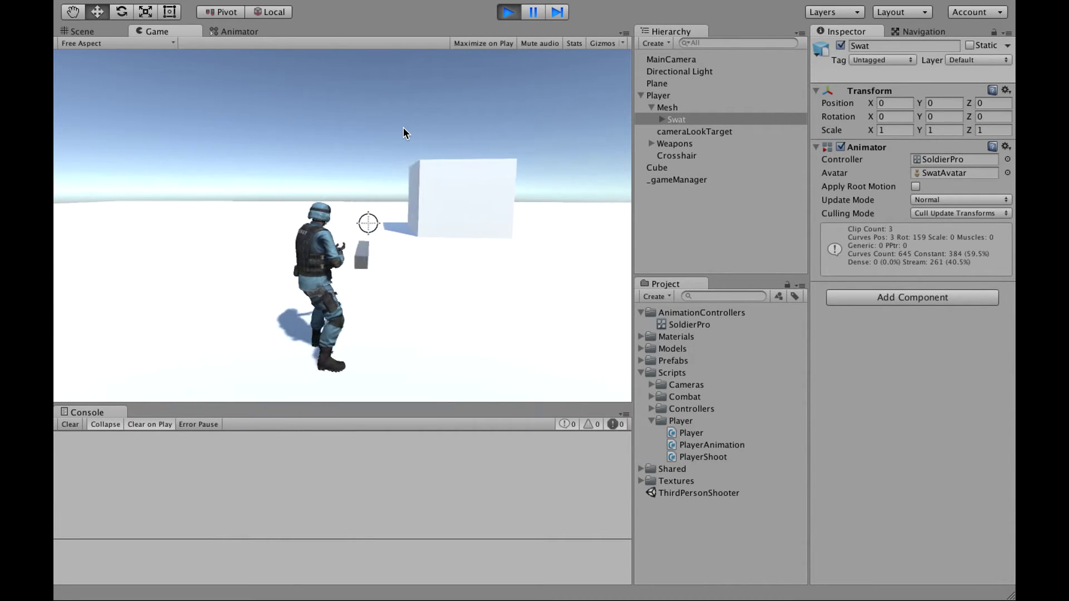
key(w)
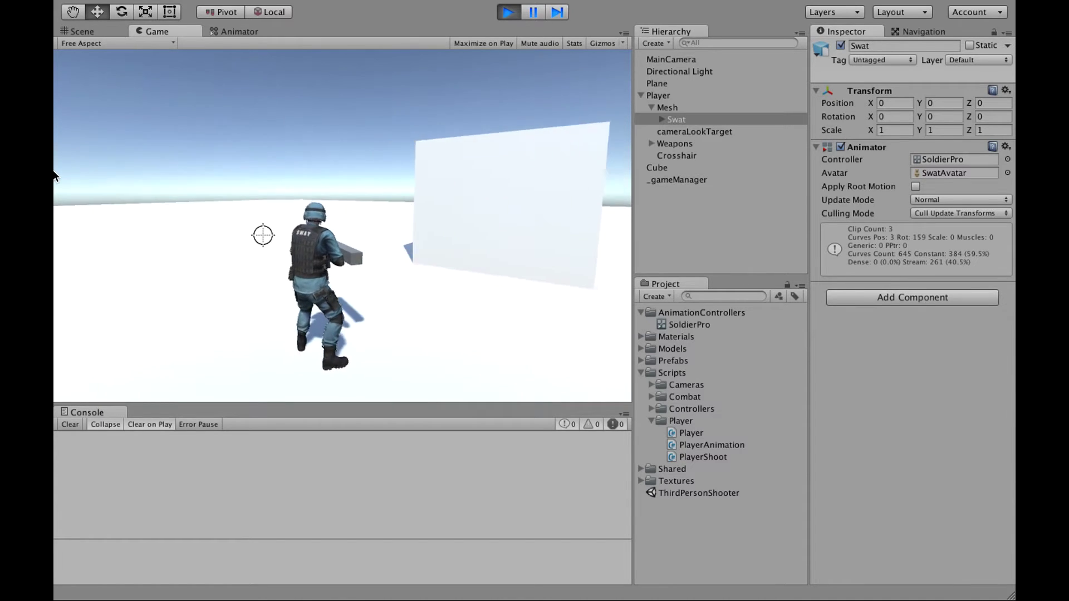
key(w)
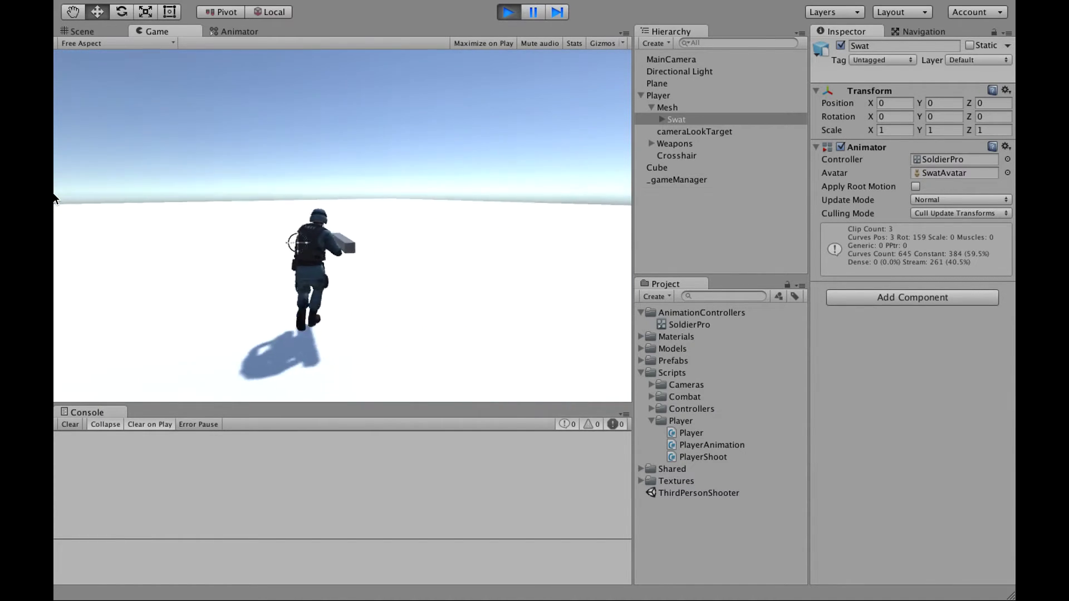
key(w)
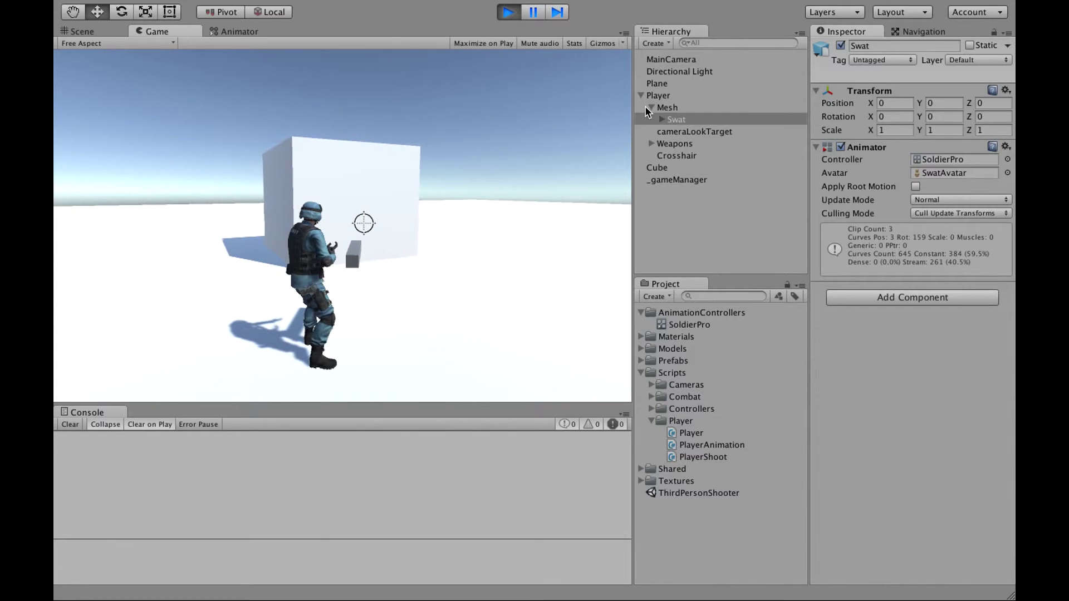
- Dock the Game view beneath the Inspector and the Animator beside the Scene tab so both are visible together
click(235, 34)
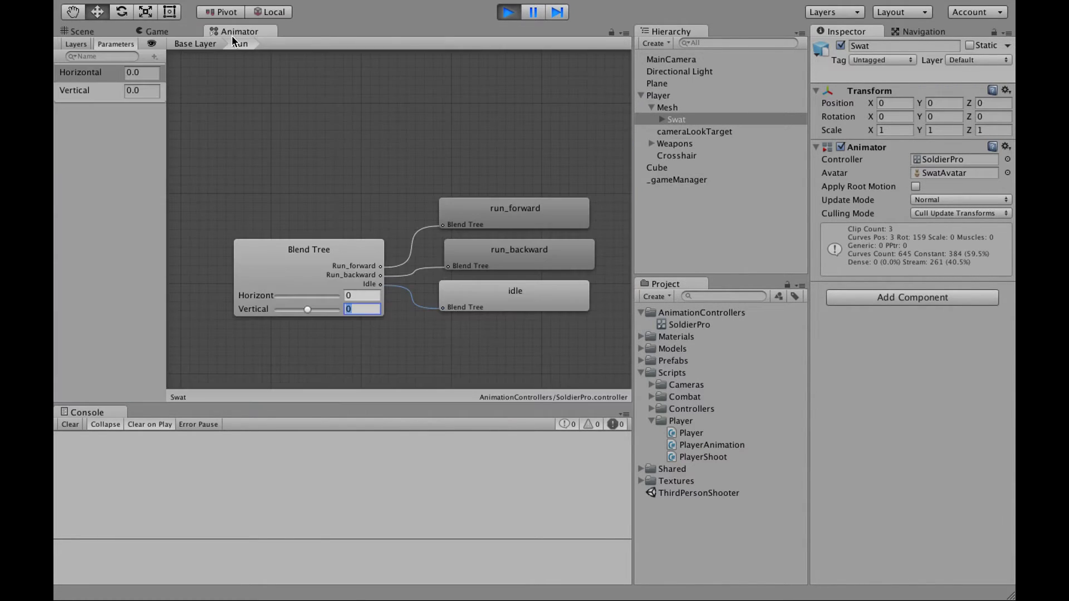
drag(232, 34, 518, 308)
drag(441, 189, 248, 187)
click(153, 31)
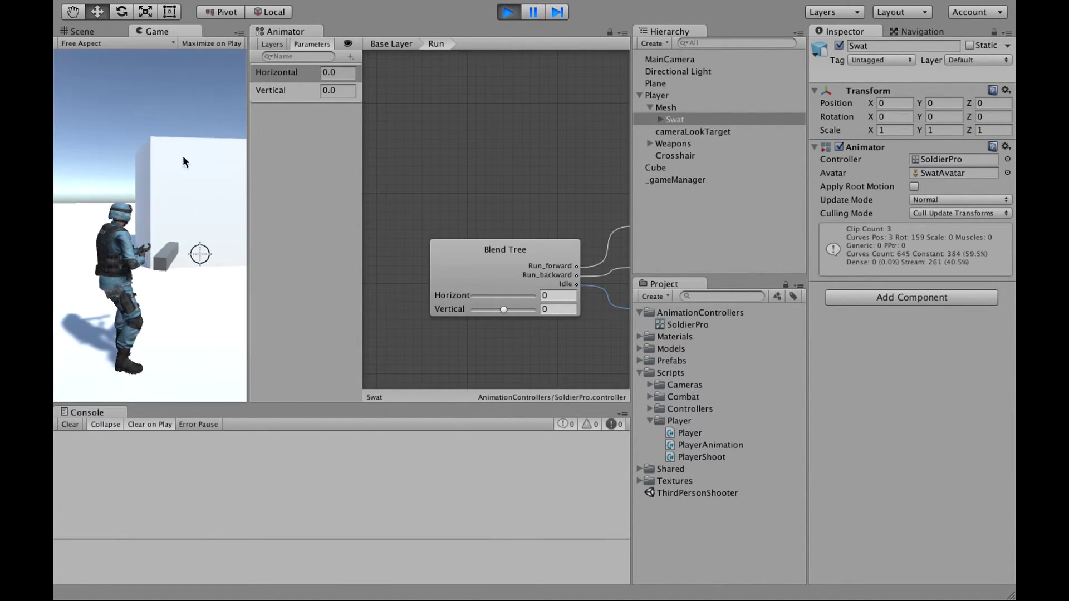
drag(198, 31, 962, 555)
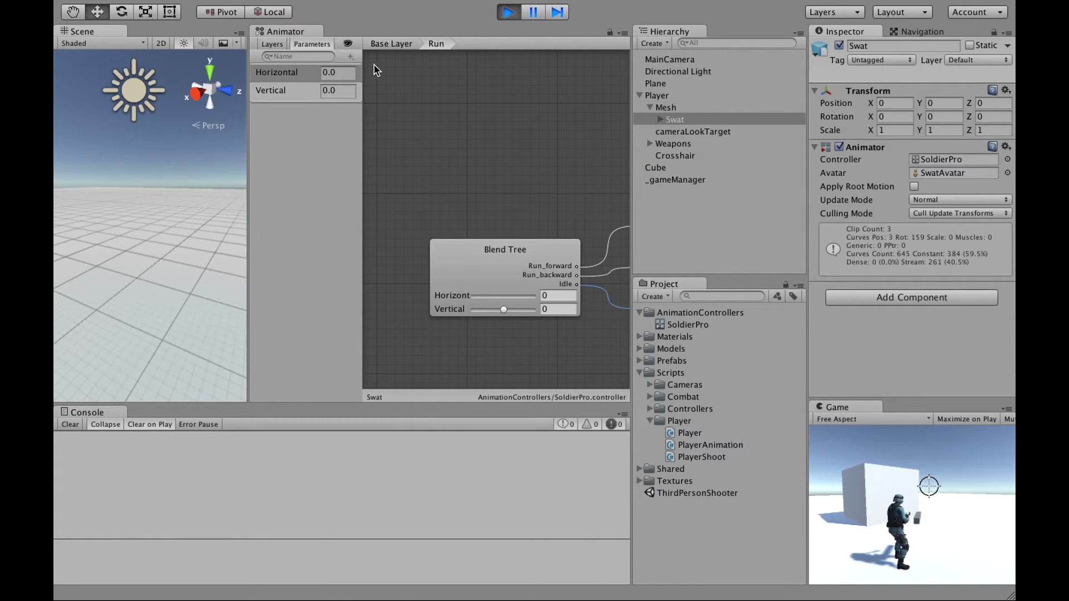
drag(290, 34, 187, 29)
- Move the soldier backward and forward in the running game, checking the Vertical parameter in the Run blend tree with different objects selected
click(902, 479)
key(s)
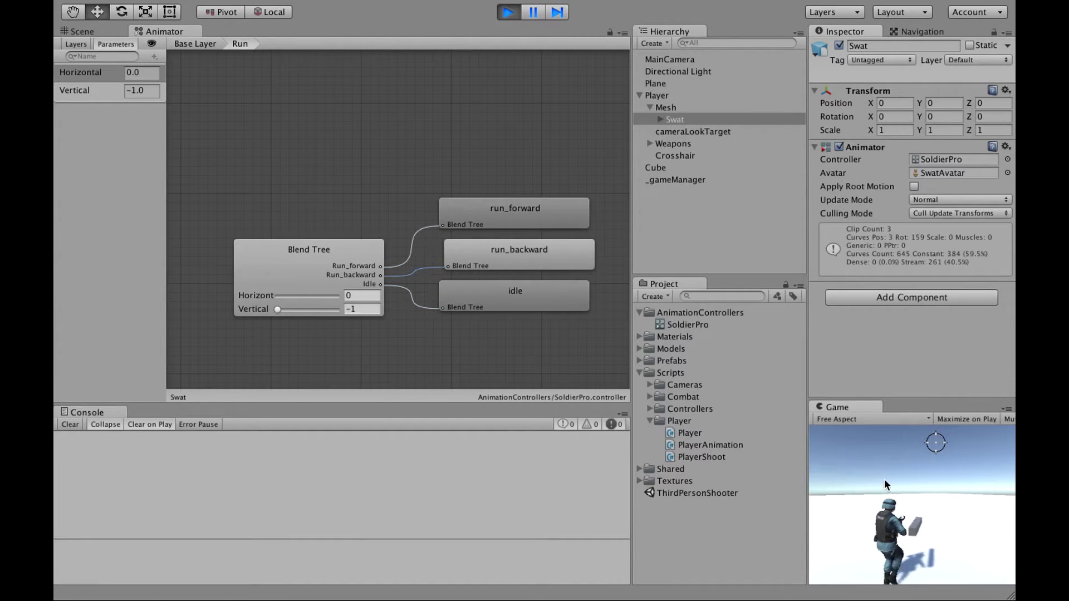
click(658, 97)
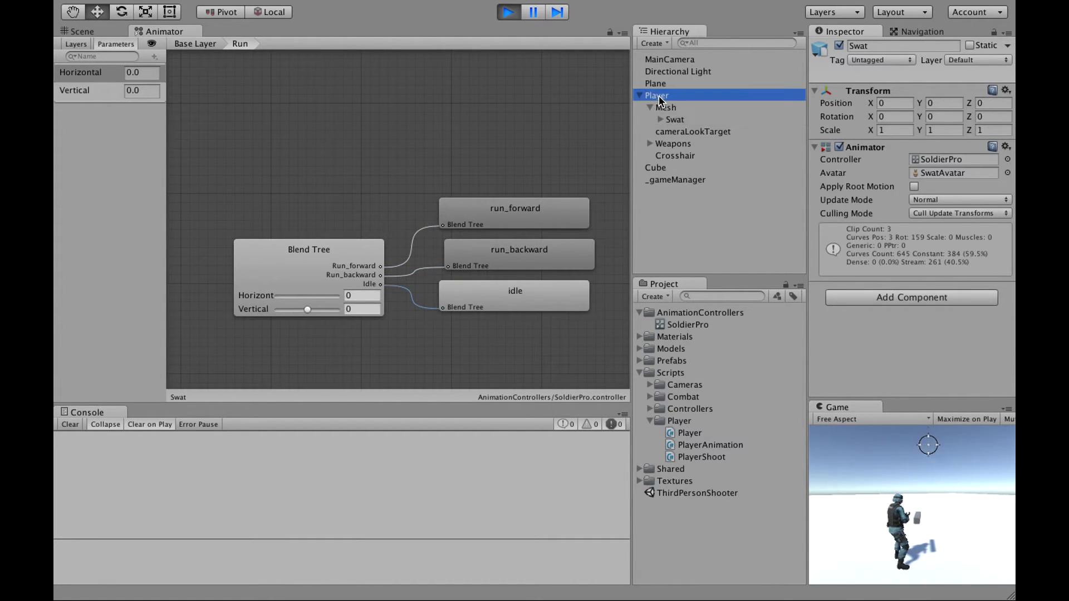
click(656, 84)
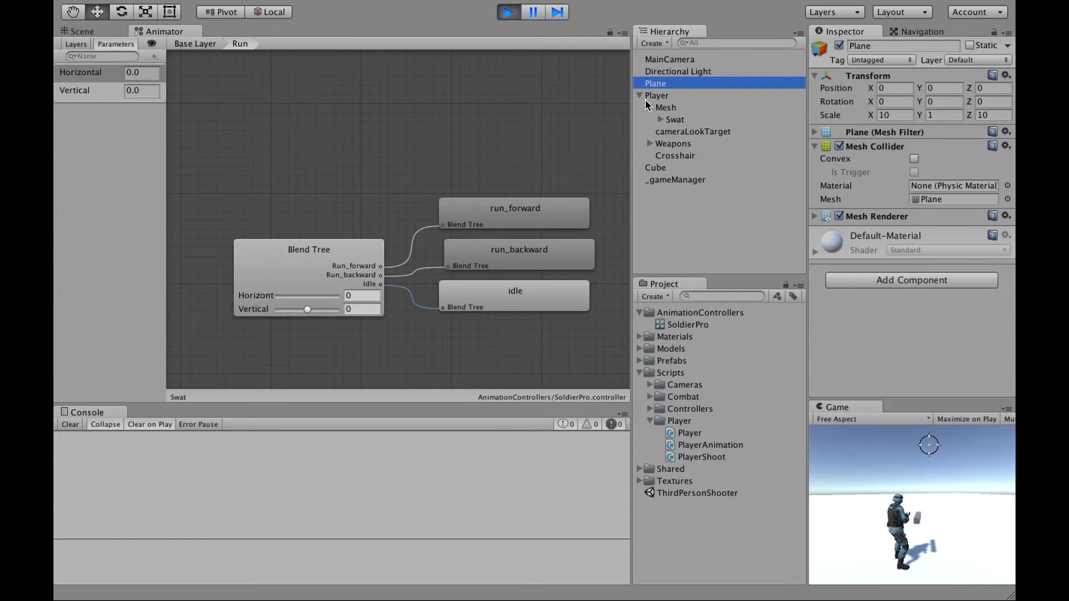
click(945, 467)
key(s)
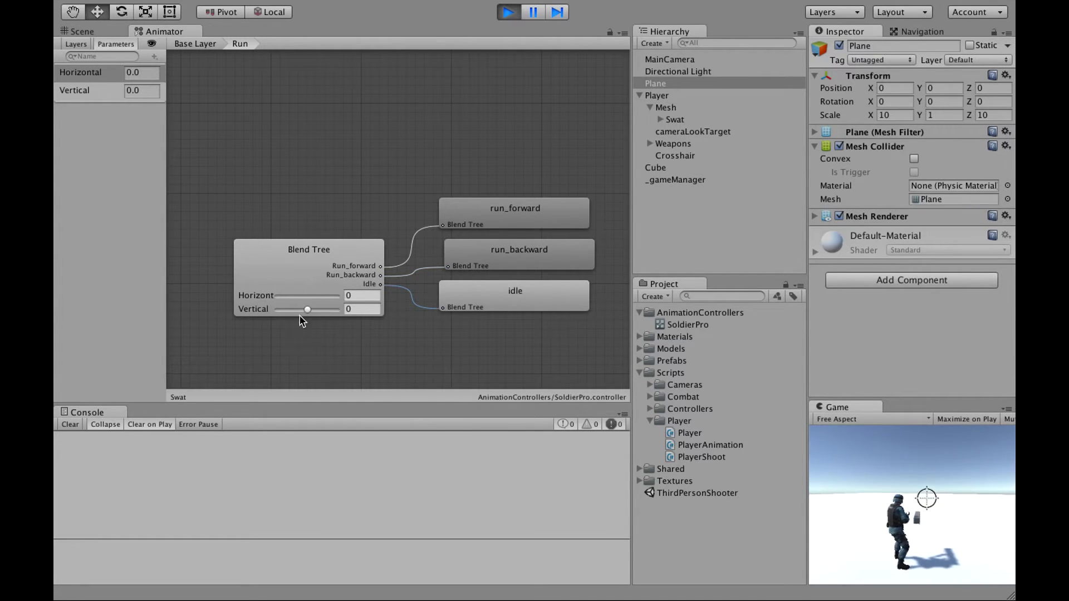
click(903, 434)
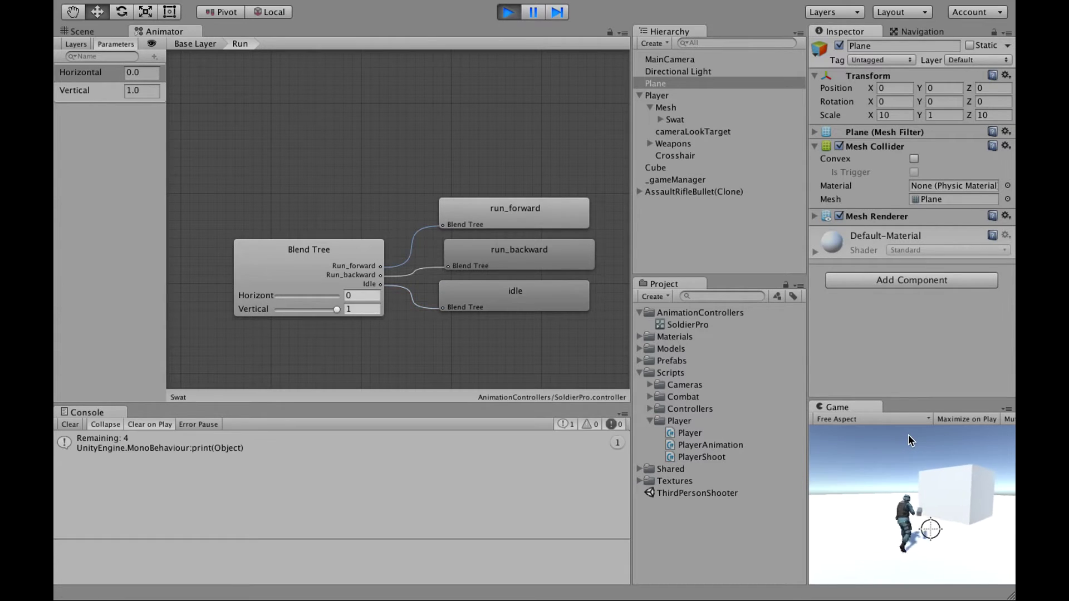
key(w)
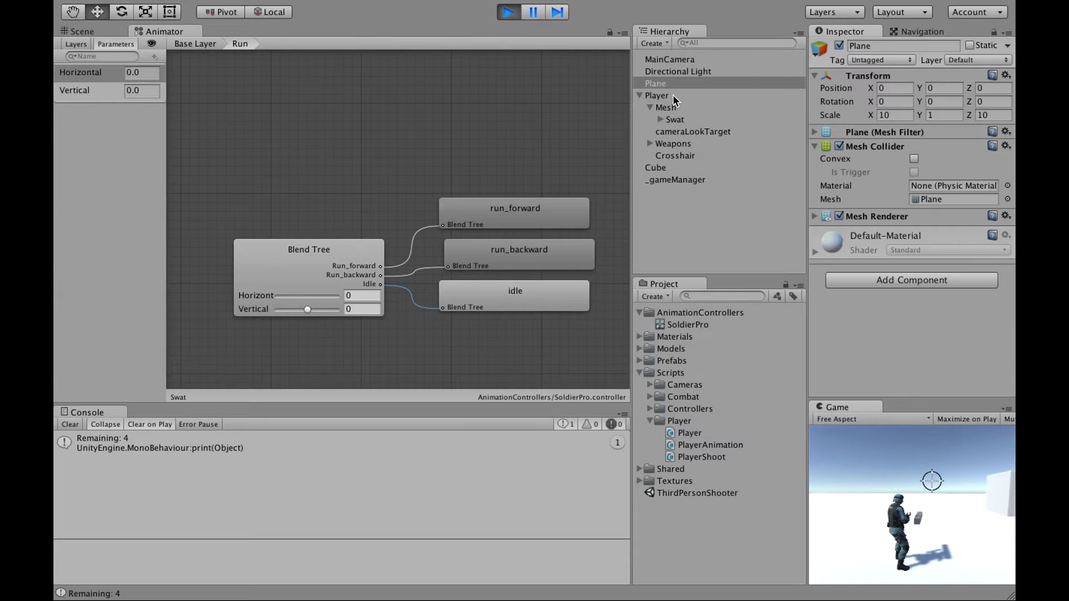
- Inspect the Player and its Swat child, and test the soldier's movement again with Swat selected
click(671, 95)
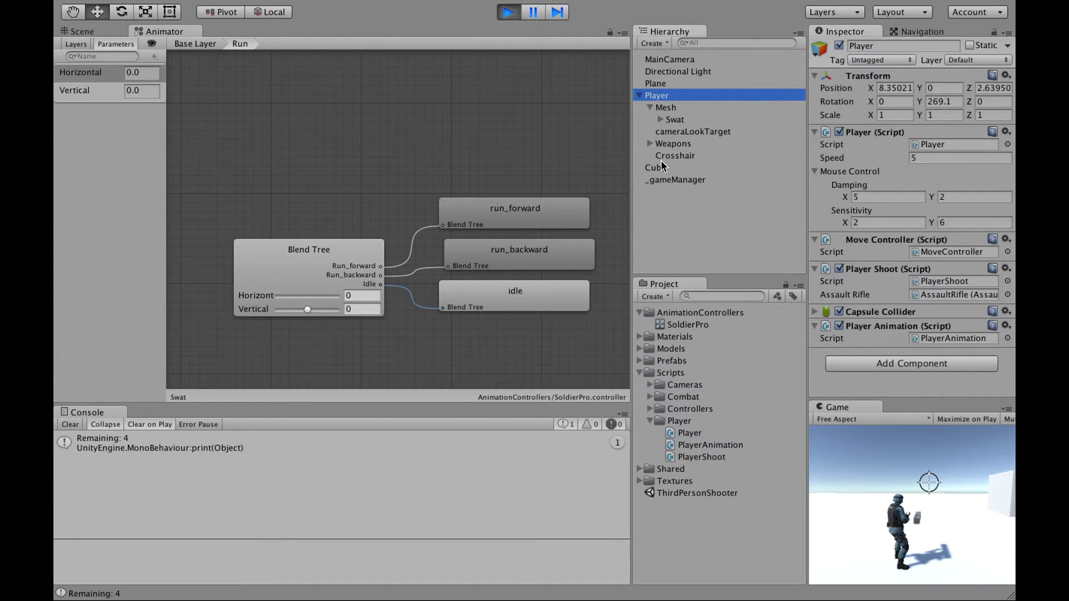
click(687, 120)
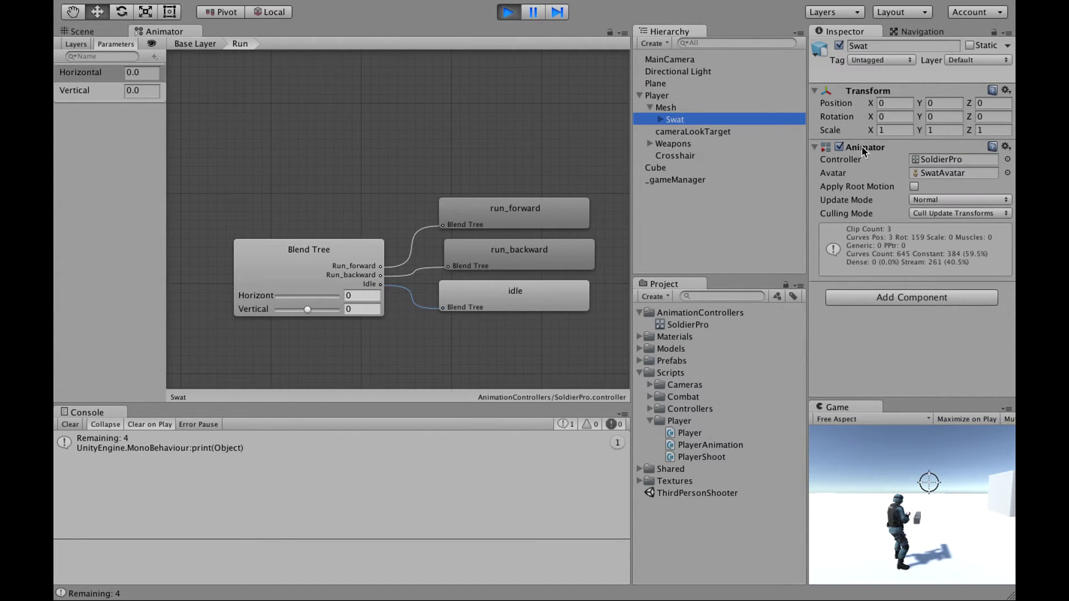
click(922, 504)
key(s)
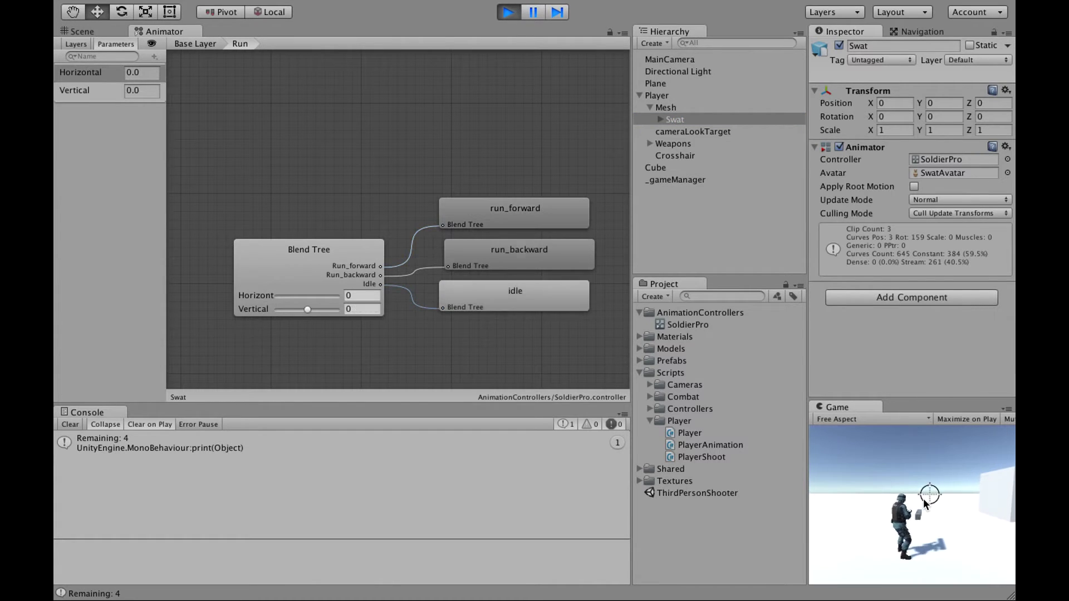
- Move the soldier forward and backward in the running game, watching the Vertical parameter in the Run blend tree
key(w)
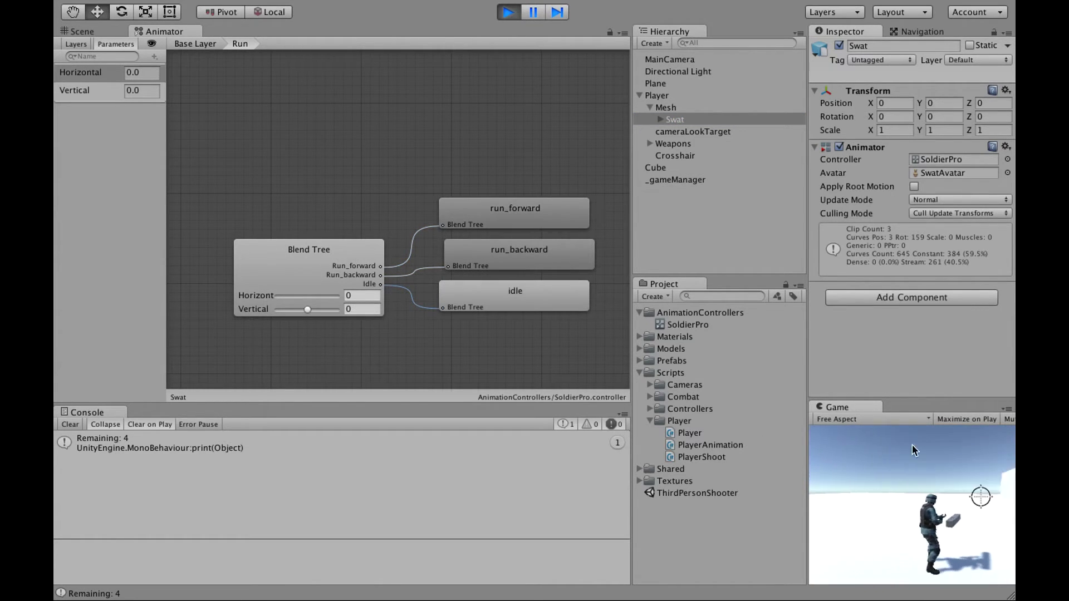
key(s)
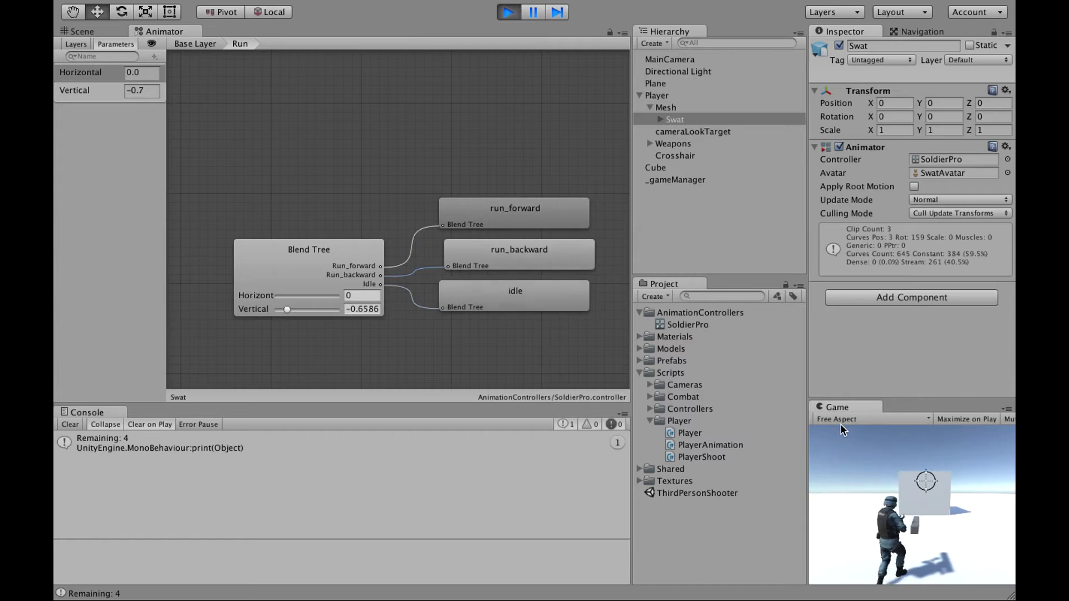
key(s)
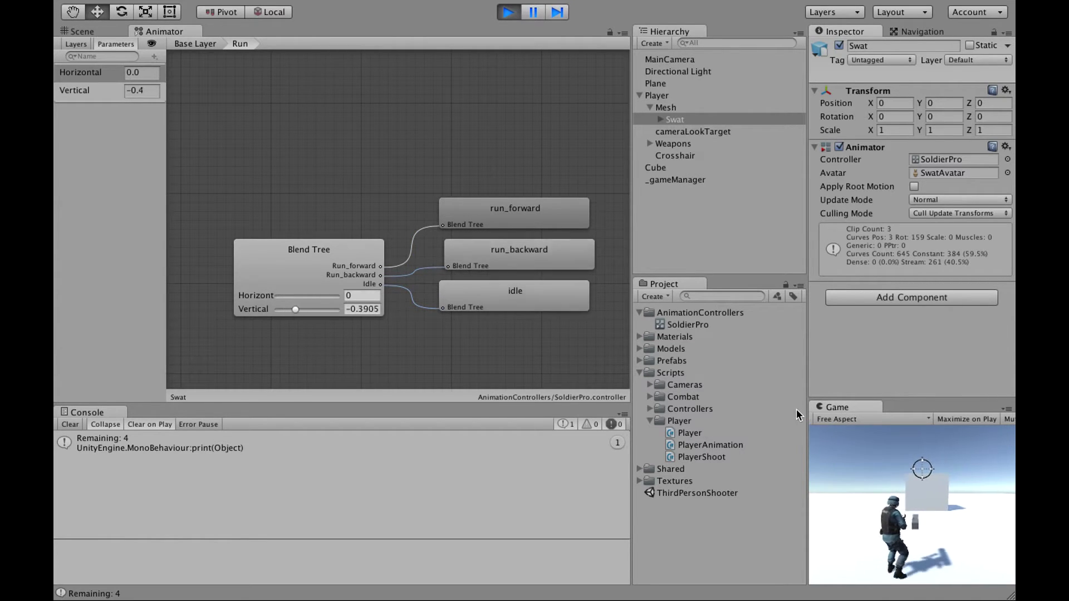
key(s)
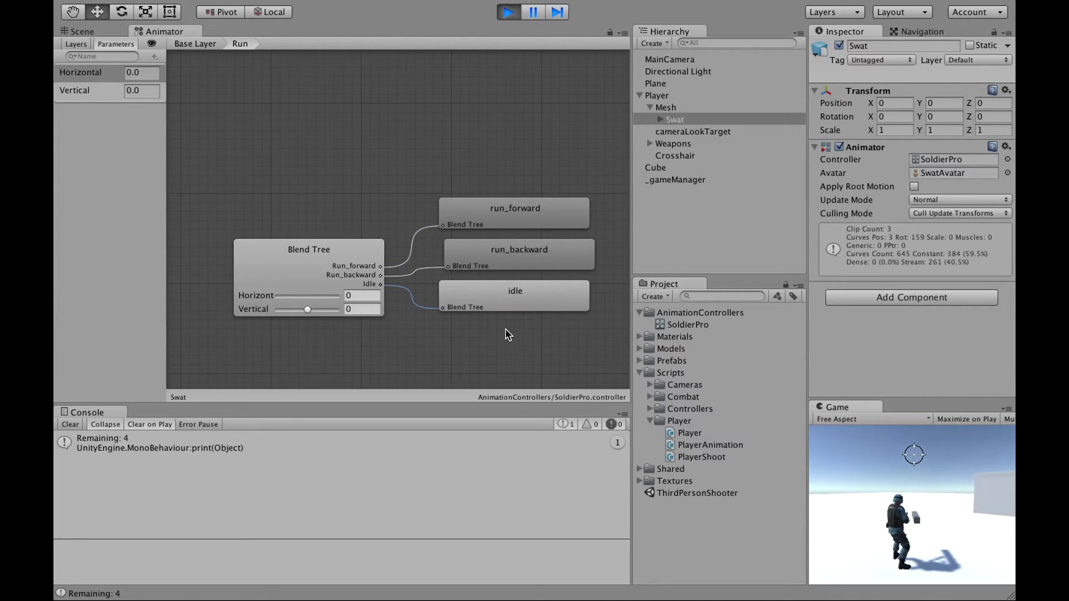
- Add two empty motion fields to the Run blend tree's motion list
click(506, 333)
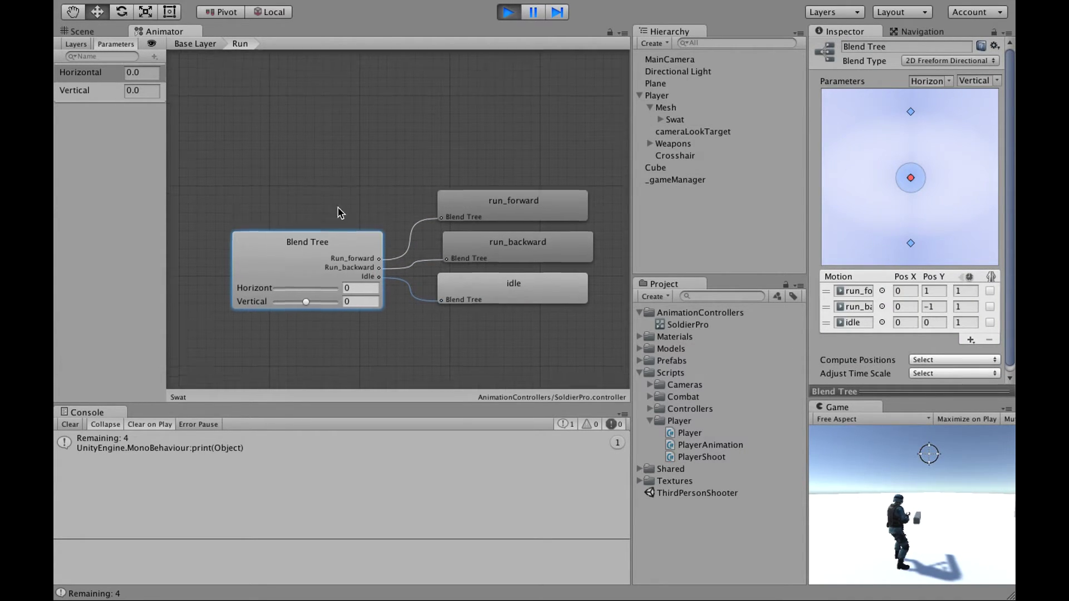
click(970, 340)
click(965, 349)
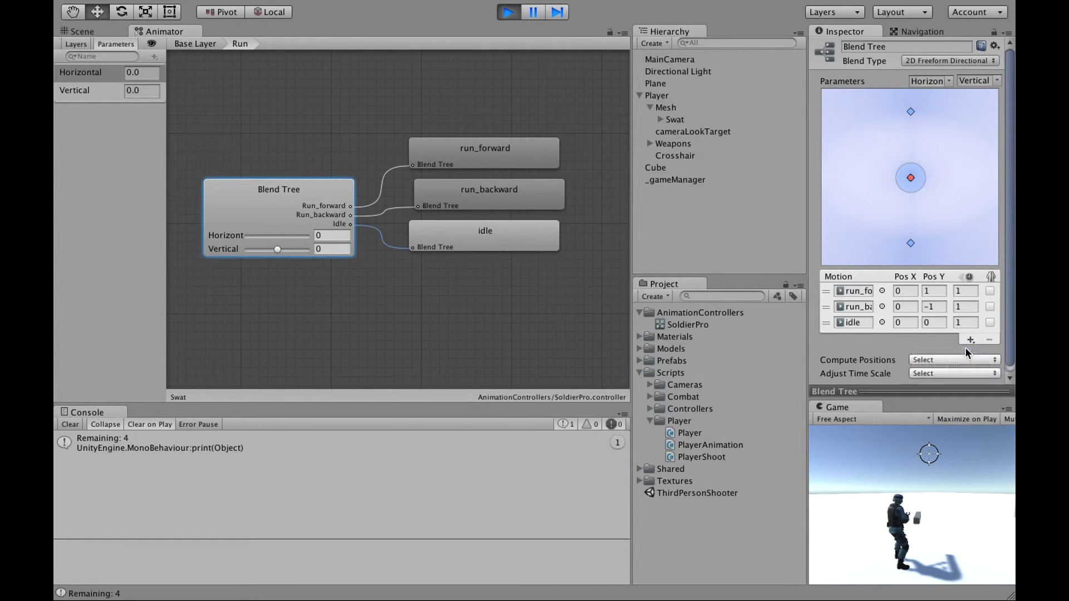
click(969, 355)
click(966, 362)
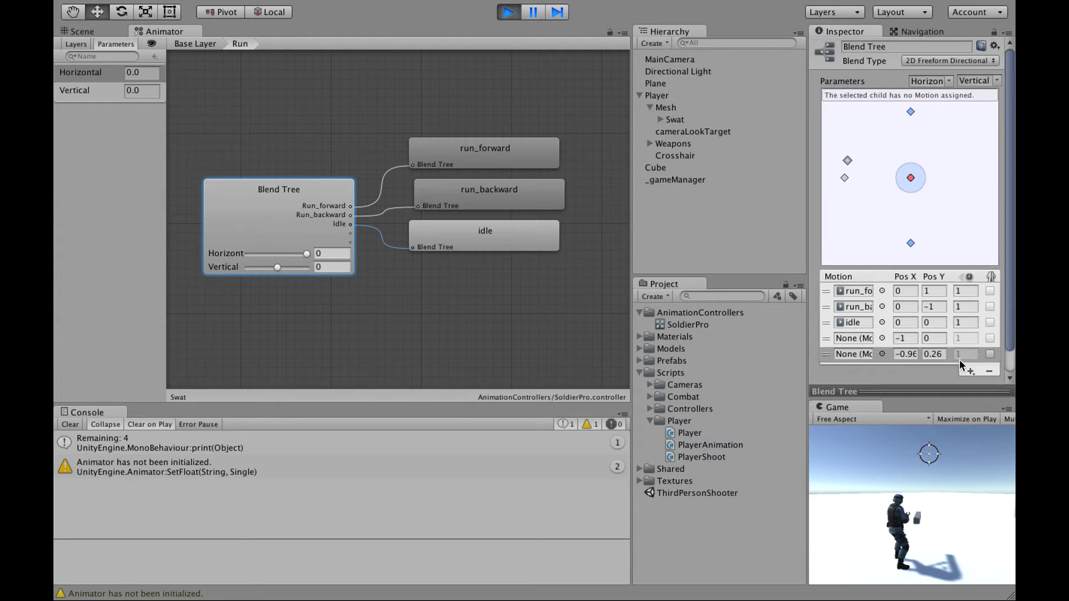
scroll(913, 345, down, 1)
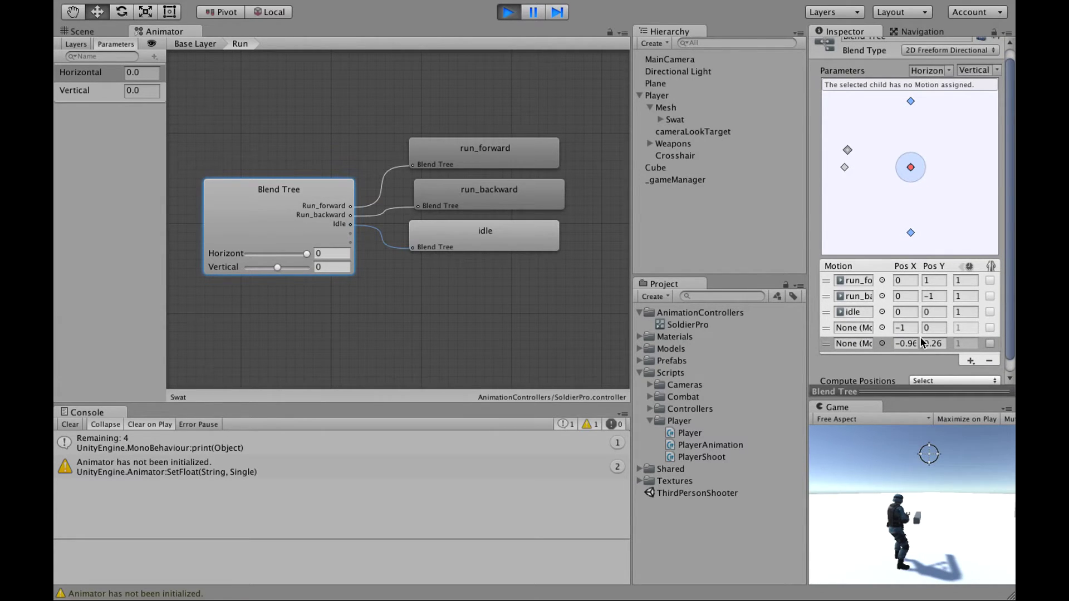
scroll(865, 330, down, 1)
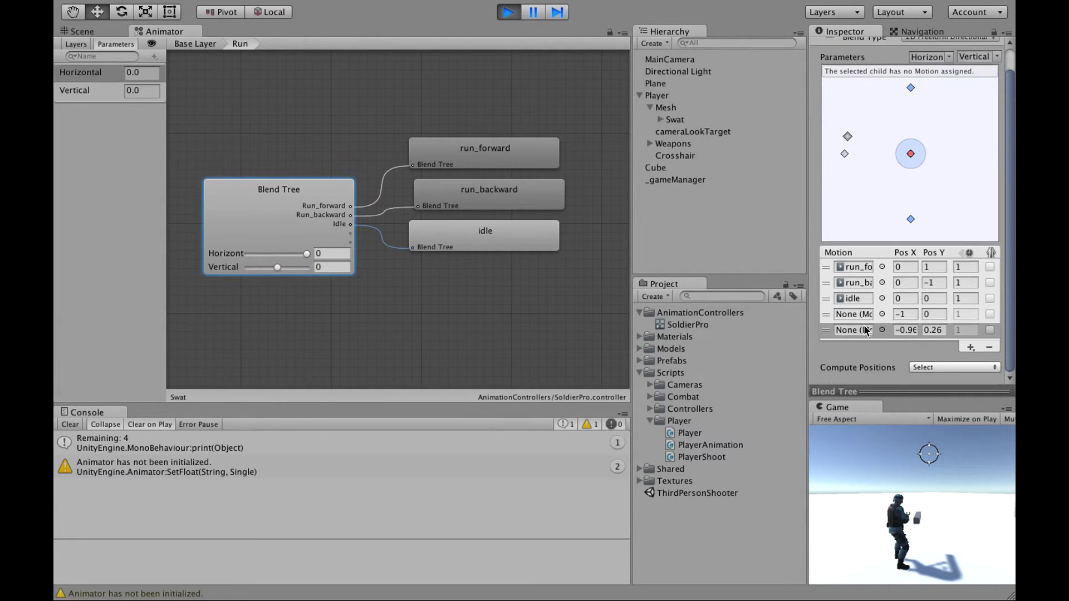
- Collapse the Scripts folder, expand Models down to SoldierPro, and collapse the idle, run_backward and run_forward assets
click(639, 373)
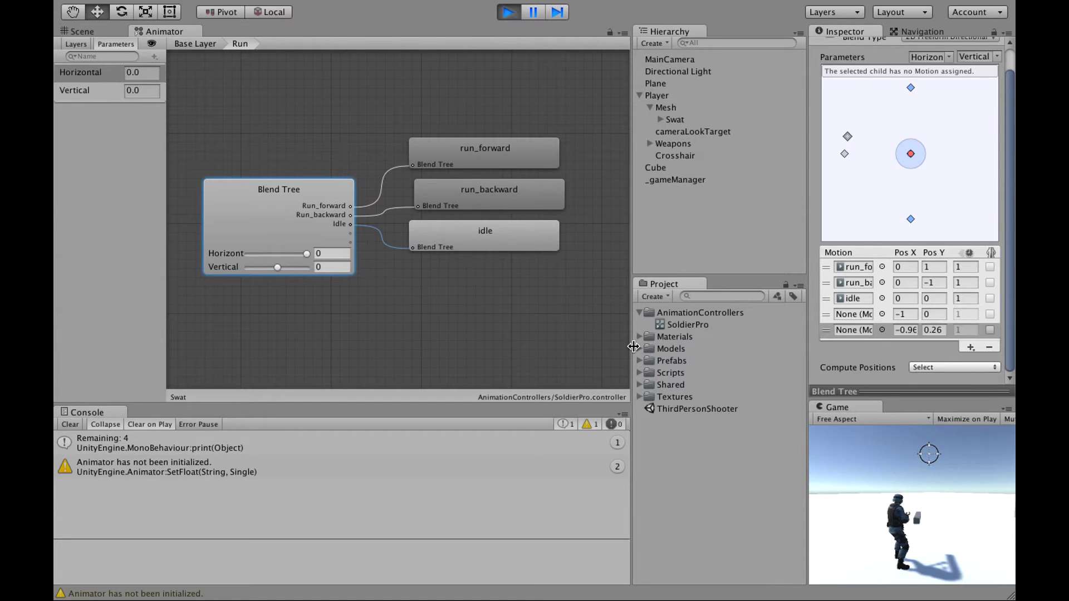
click(640, 349)
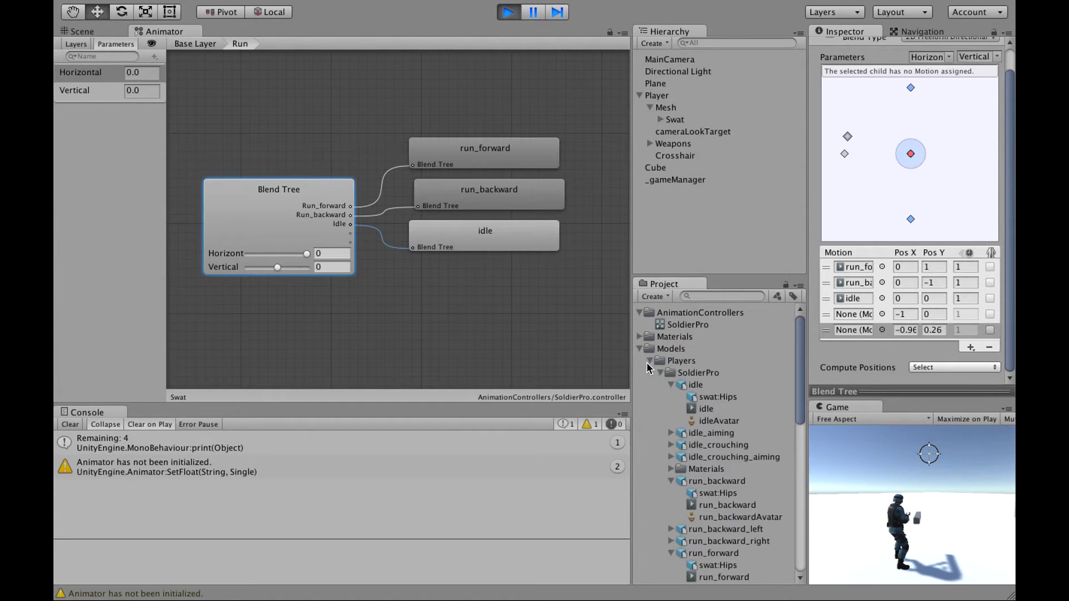
click(671, 385)
click(672, 446)
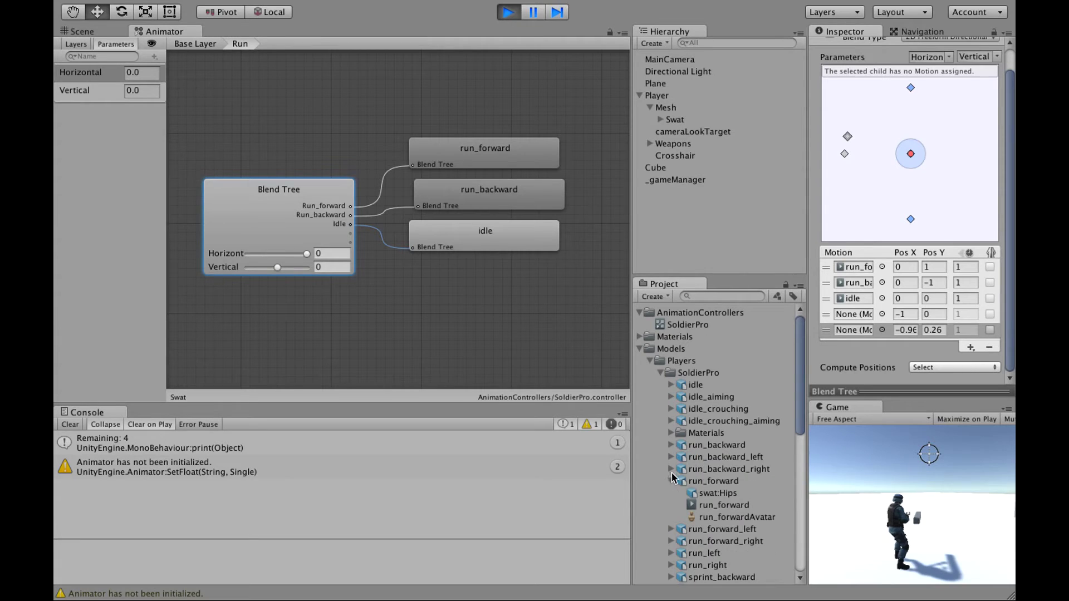
click(671, 481)
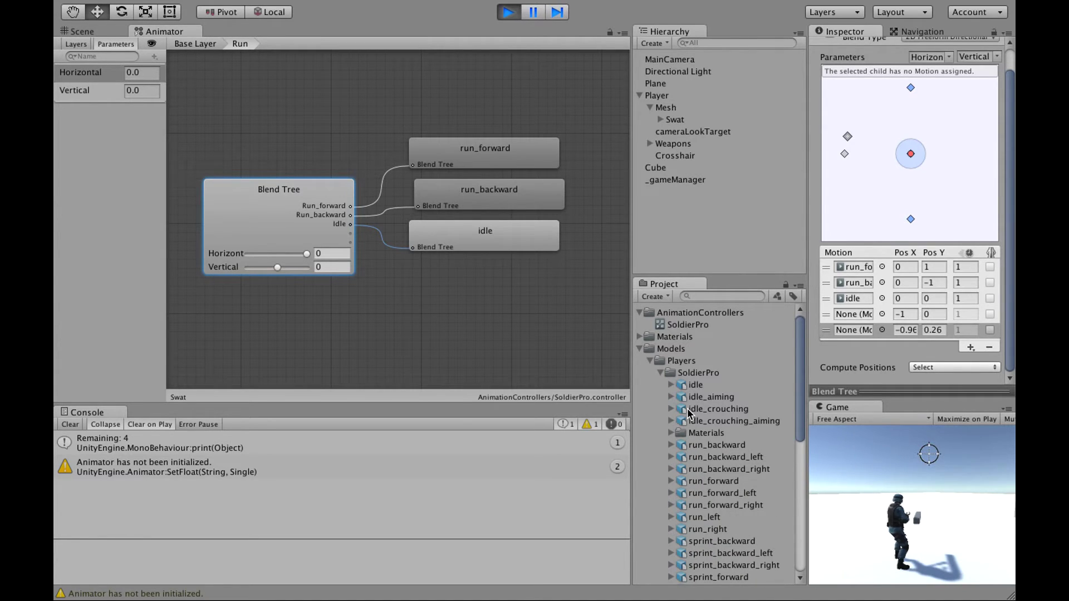
- Rename the run_left model's animation clip to run_left, enable Loop Time and Loop Pose, and apply the import settings
click(671, 517)
click(713, 519)
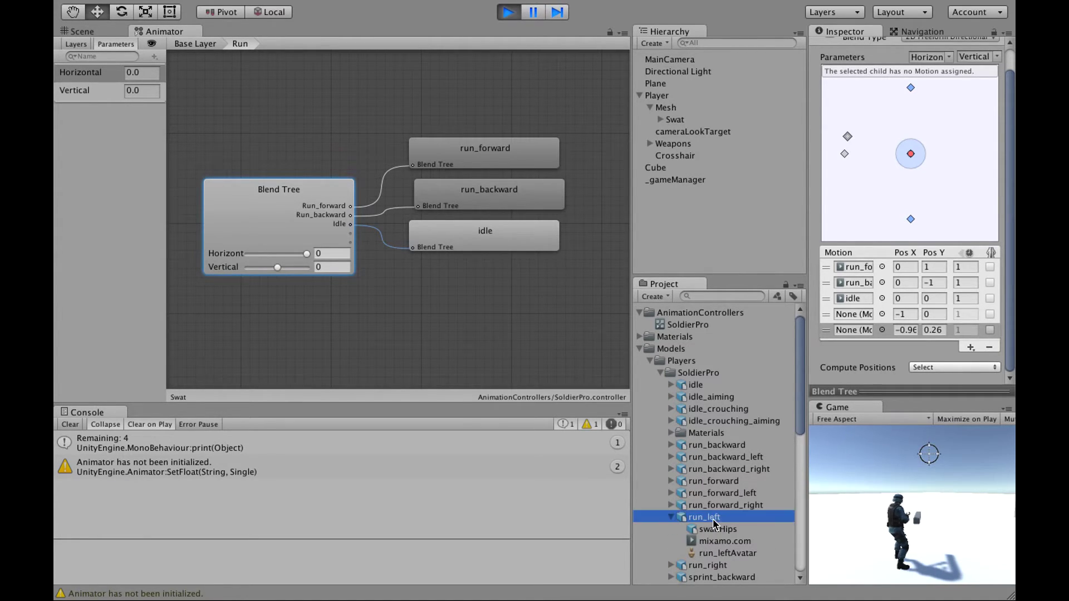
click(900, 260)
text(run_left)
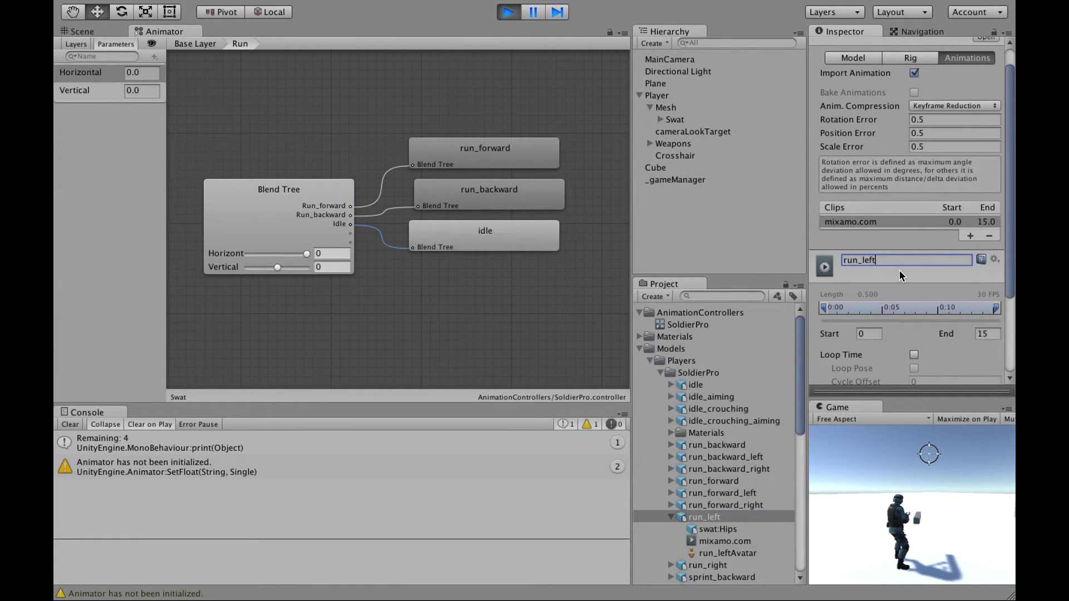
key(Return)
scroll(930, 332, down, 3)
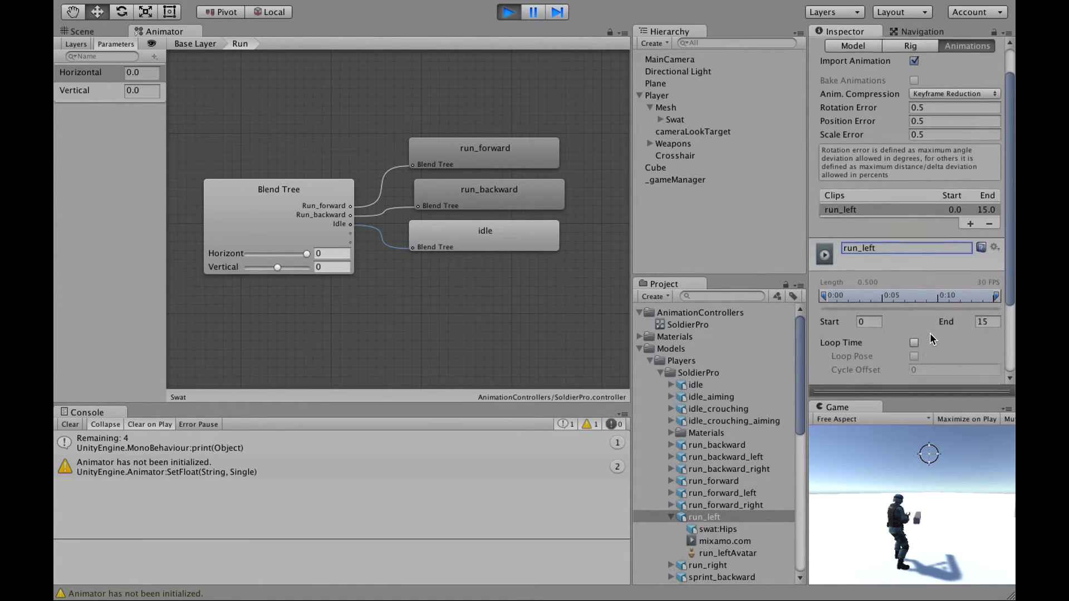
click(915, 318)
click(914, 333)
scroll(941, 337, down, 3)
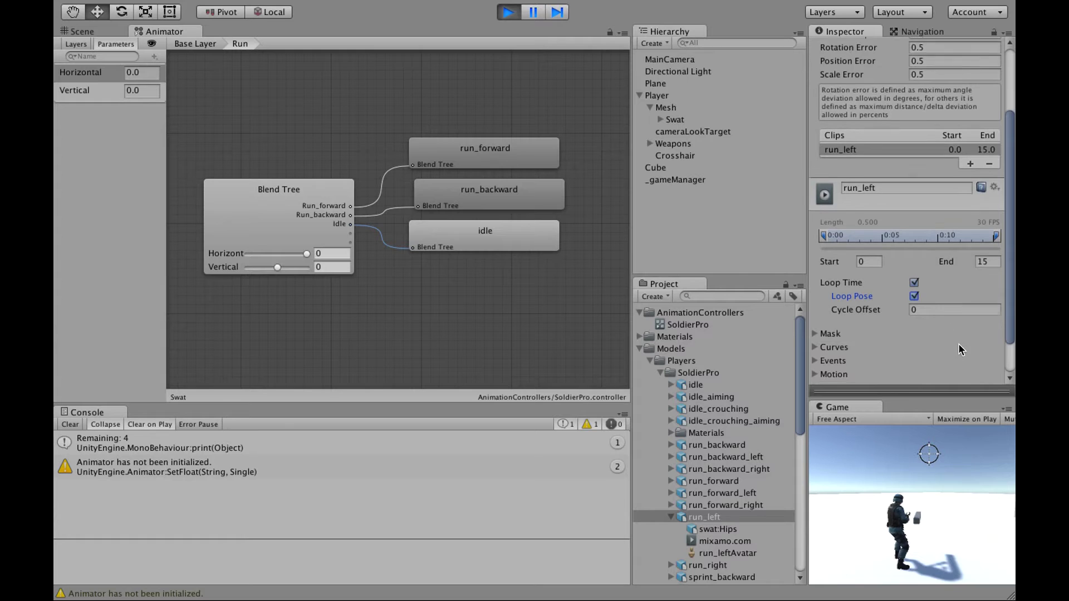
scroll(690, 520, down, 3)
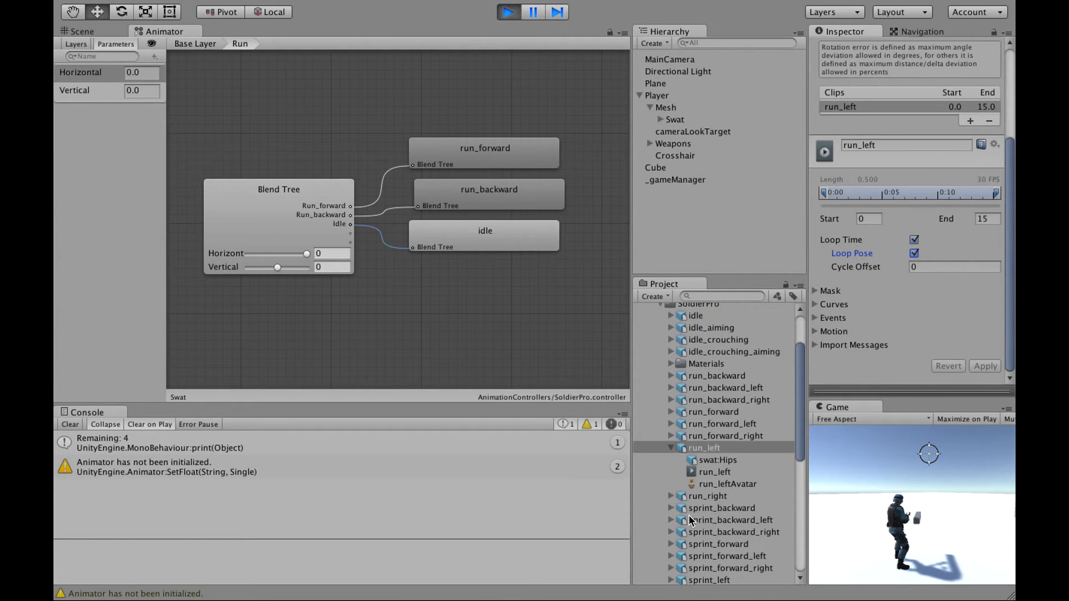
- Rename the run_right model's animation clip to run_right, enable Loop Time and Loop Pose, and apply the import settings
click(671, 496)
click(691, 497)
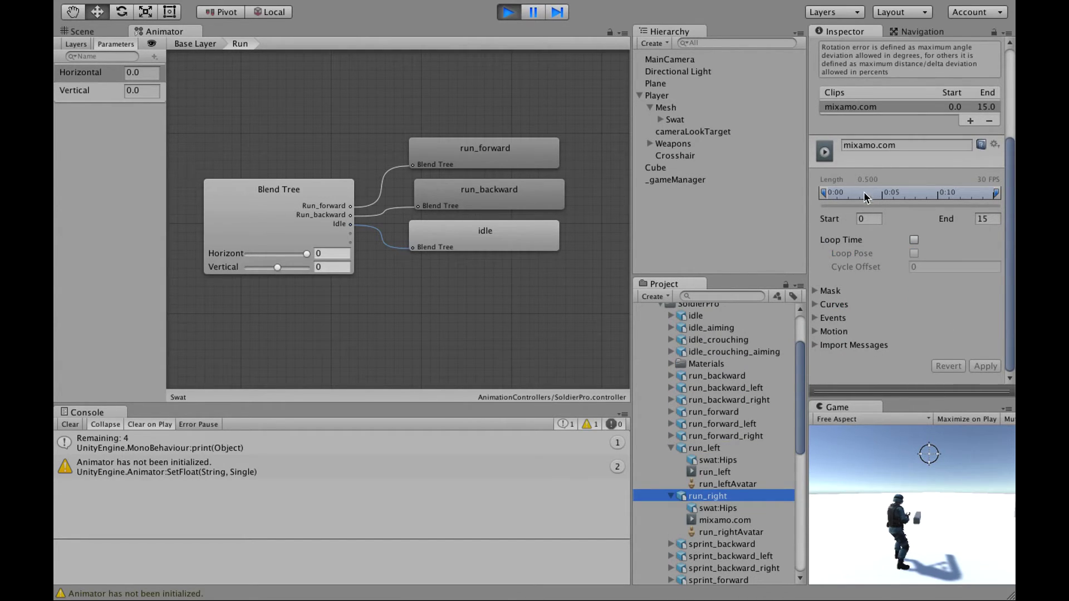
click(902, 146)
text(run_right)
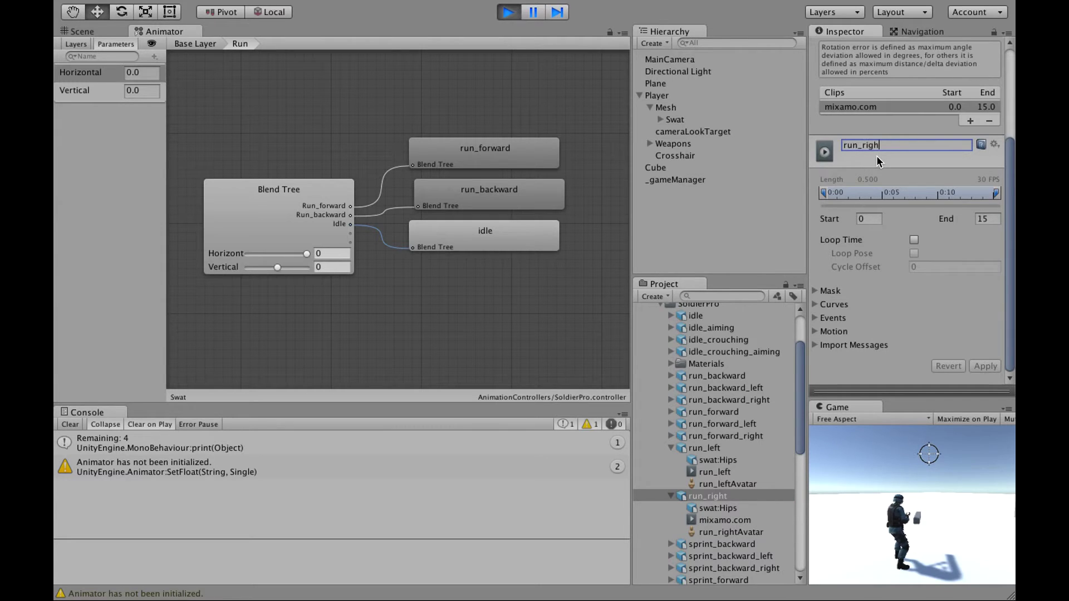
click(913, 240)
click(914, 253)
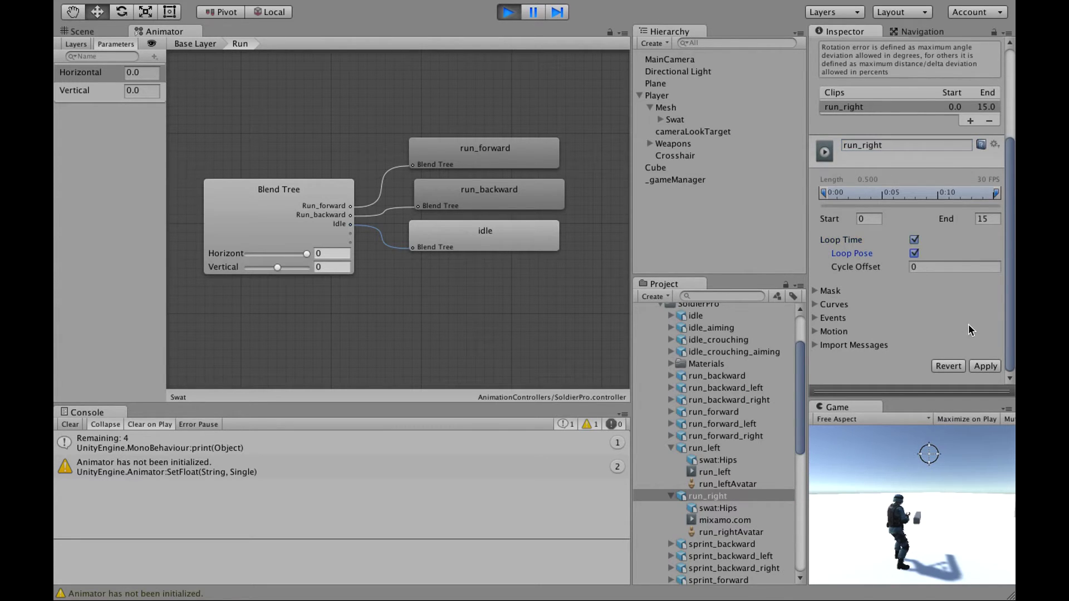
click(986, 366)
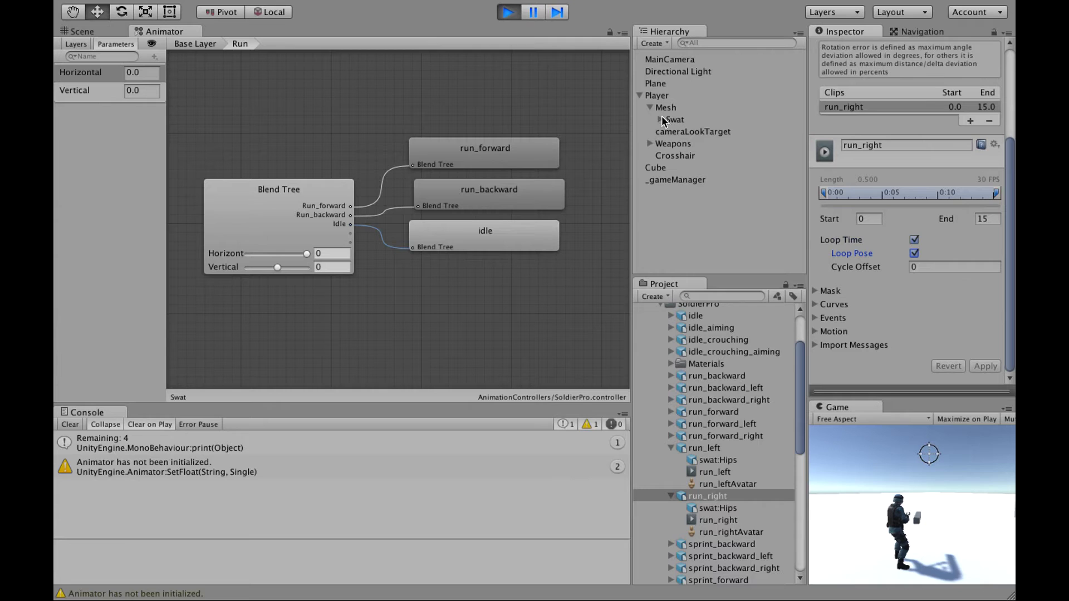
- Assign the run_left and run_right clips to the blend tree's empty motions and move idle to the start of the list
click(326, 209)
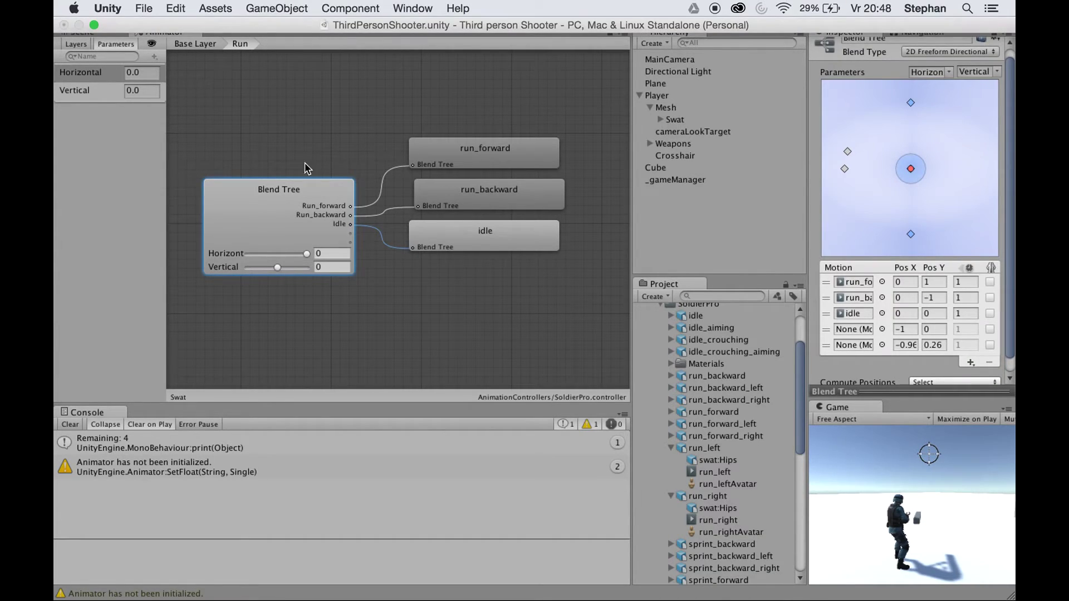
drag(718, 472, 857, 329)
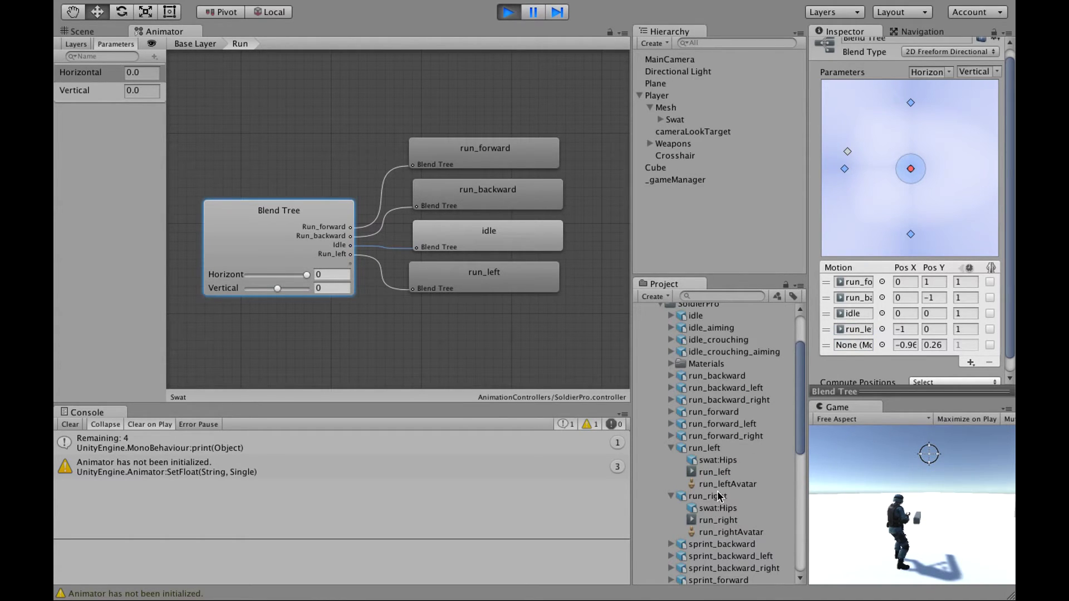
drag(704, 523, 834, 283)
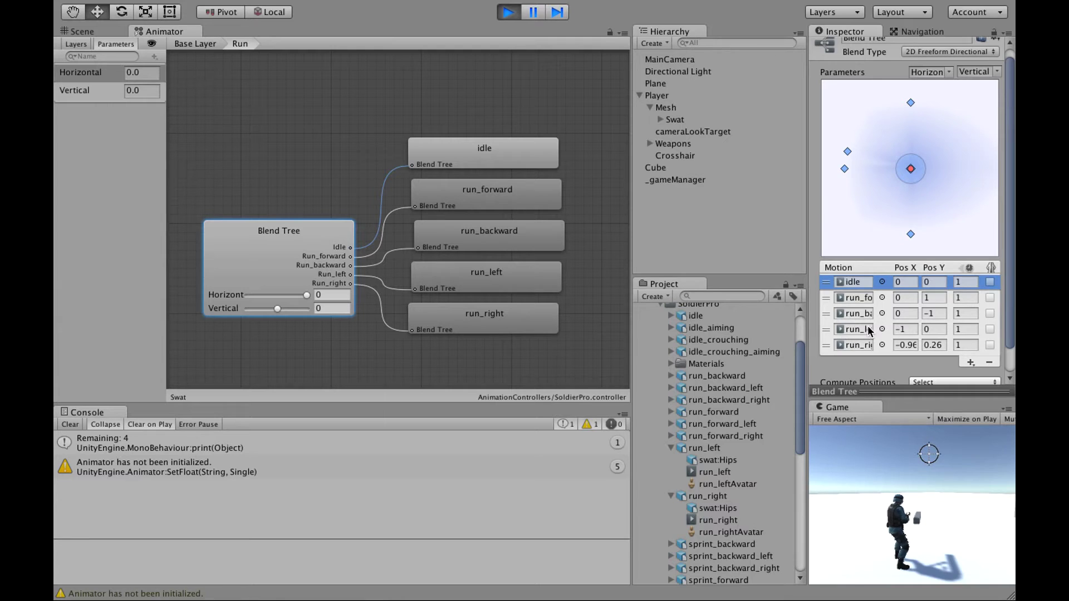
- Set the run_right motion's position to Pos X 1 and Pos Y 0 in the blend tree
click(907, 331)
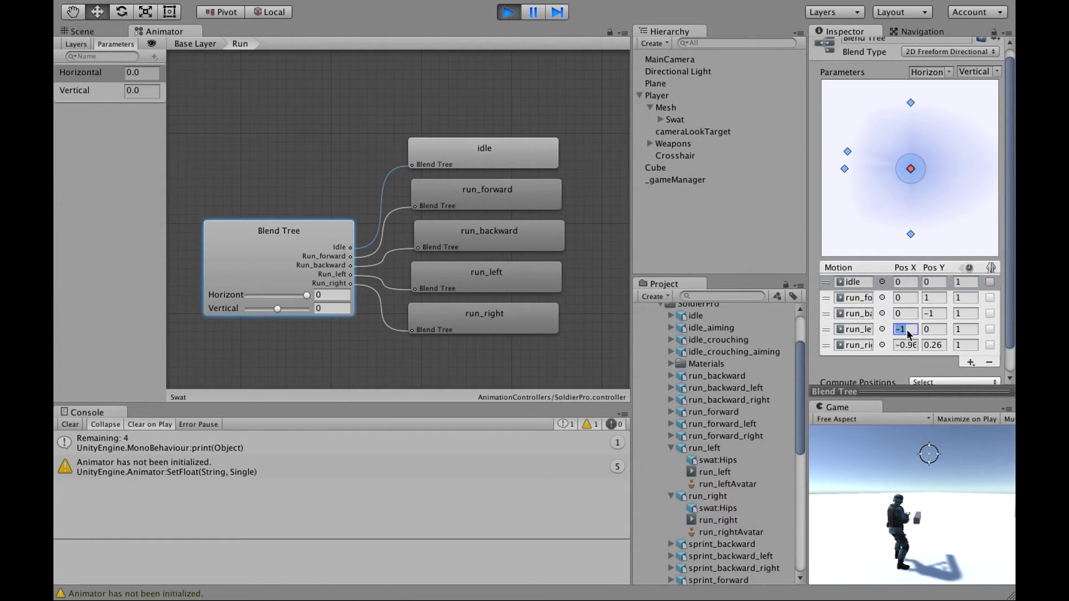
click(931, 330)
click(913, 344)
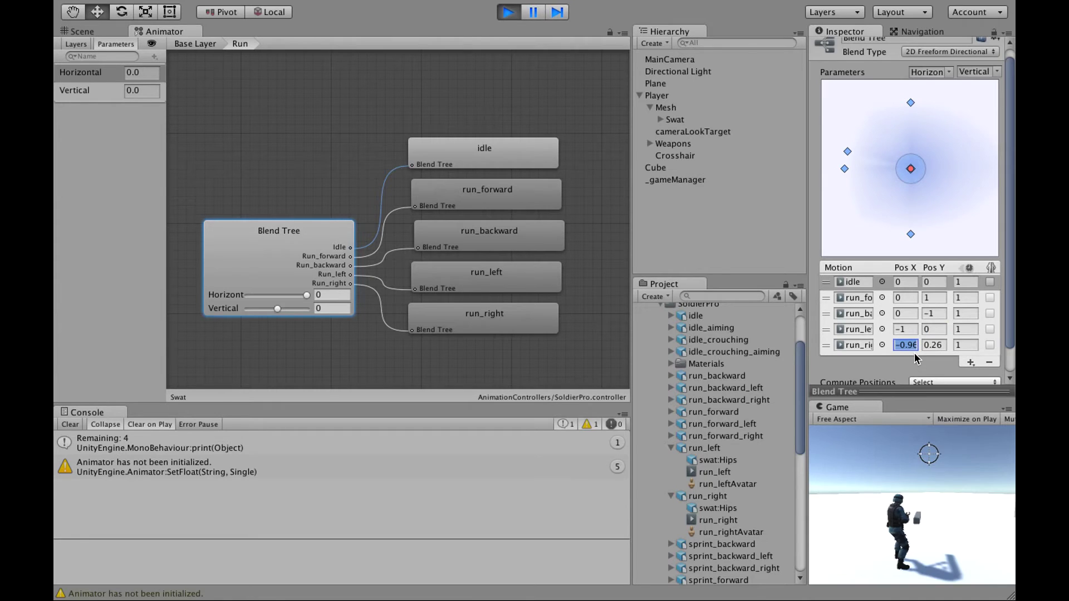
click(932, 345)
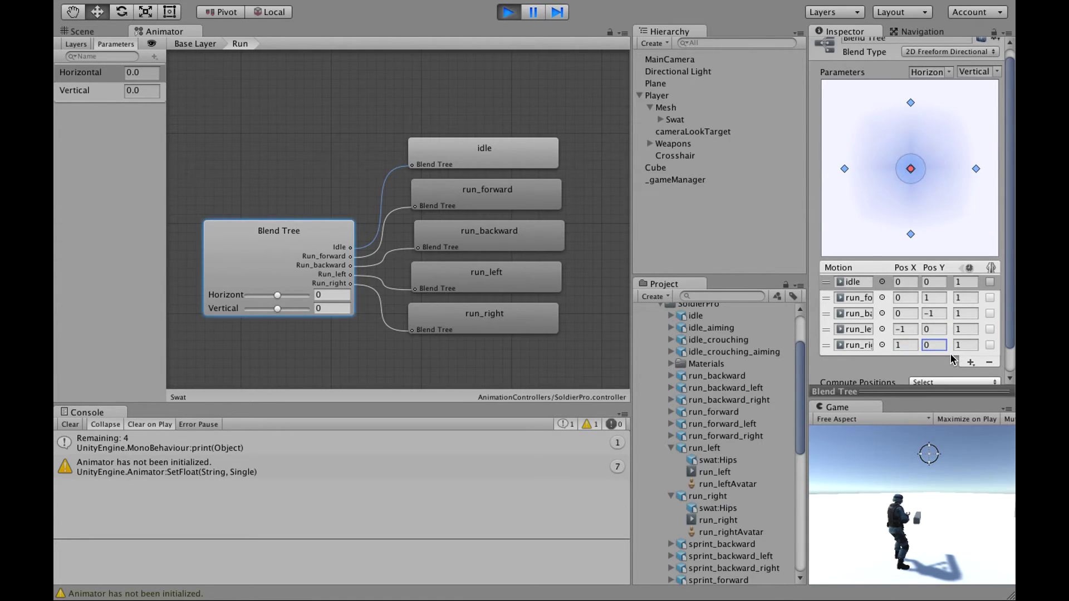
- Check the soldier's movement with the new motions in the running game and exit play mode
click(922, 464)
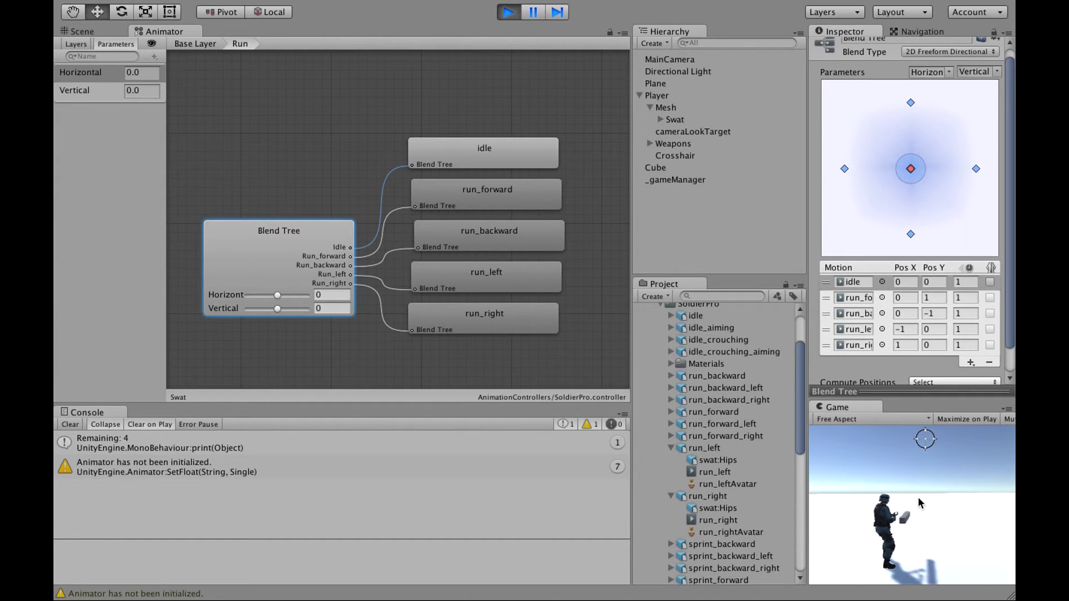
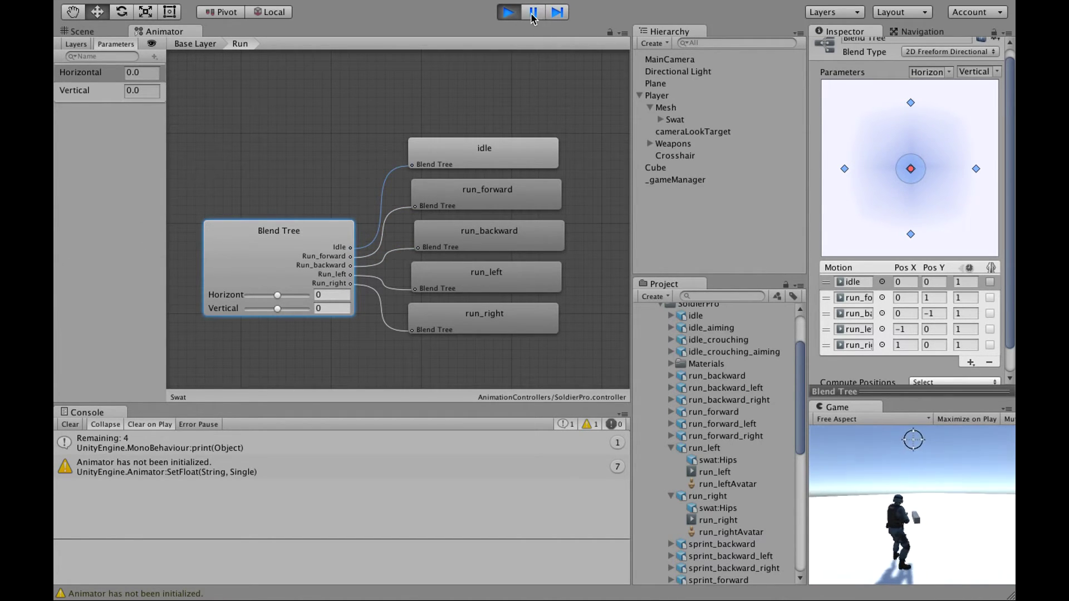
click(508, 11)
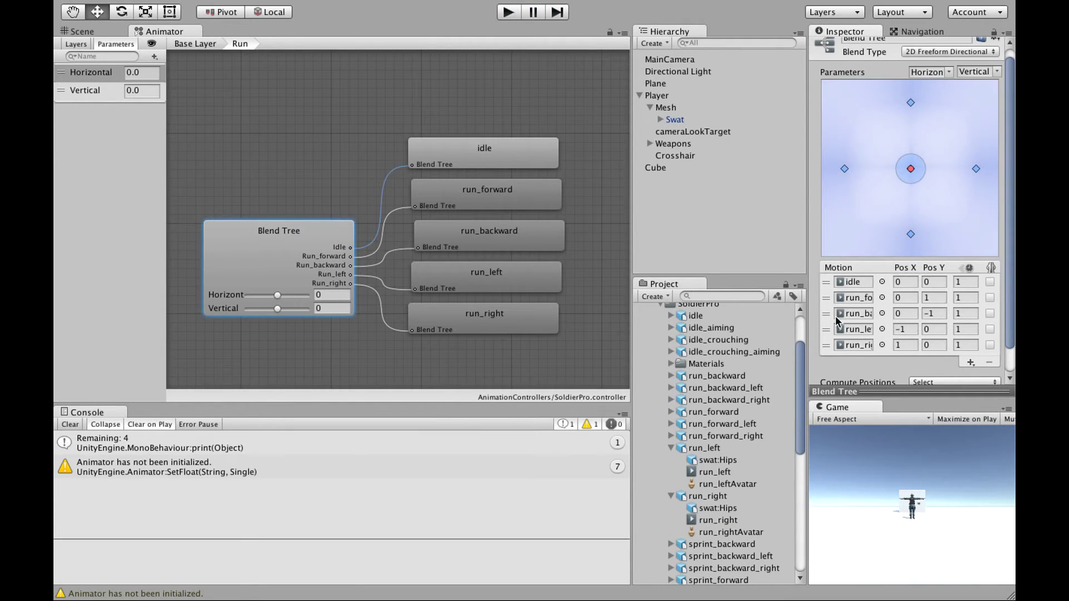
- Switch to the PlayerAnimation script in MonoDevelop and duplicate the Vertical SetFloat line in Update
key(super+Tab)
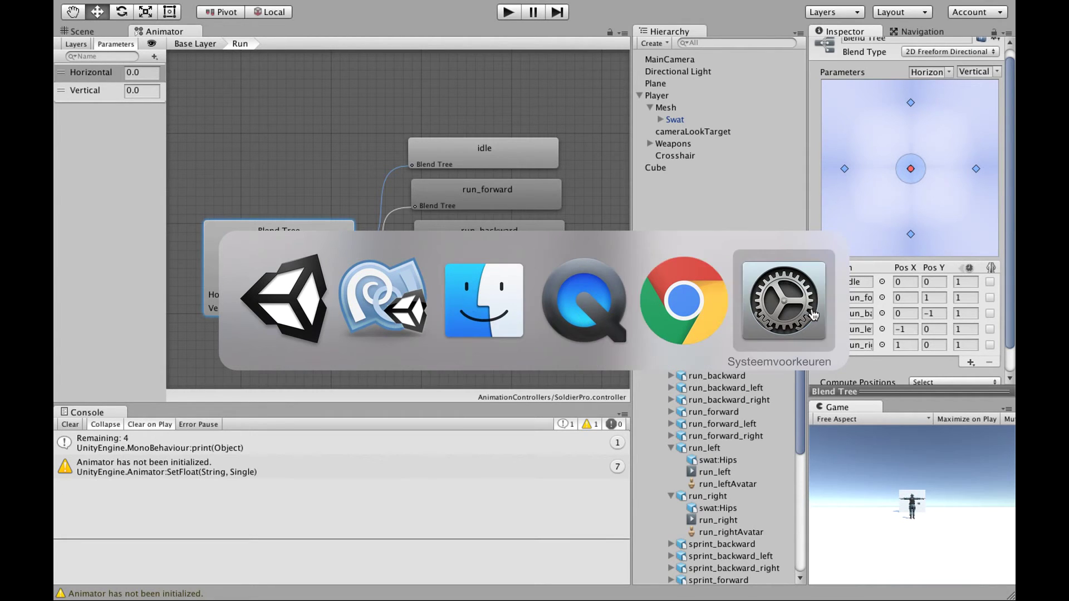
click(381, 318)
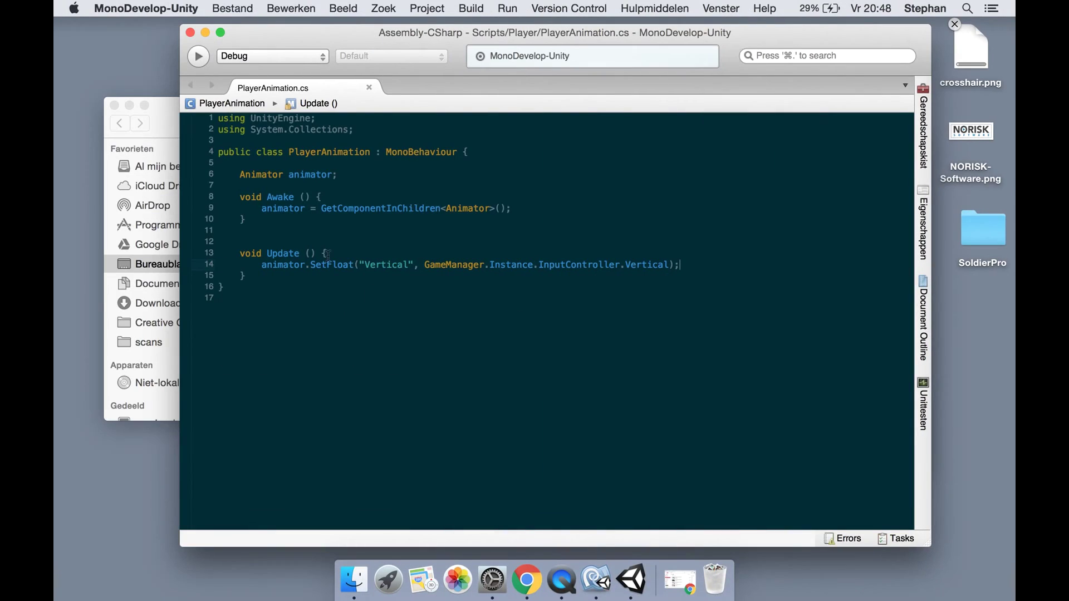
key(Up)
key(Up)
key(super+Right)
key(super+d)
- Change the duplicated line to set "Horizontal" from InputController.Horizontal, save the script, and return to Unity
double_click(390, 276)
text(Horizontal)
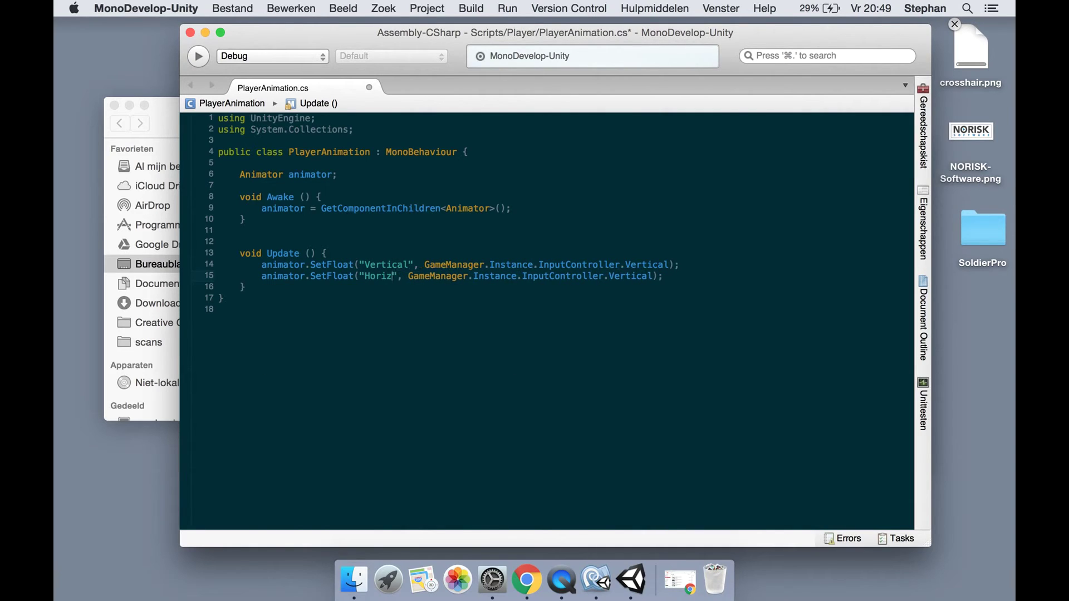
double_click(670, 275)
text(Horizontal)
key(super+s)
key(super+Tab)
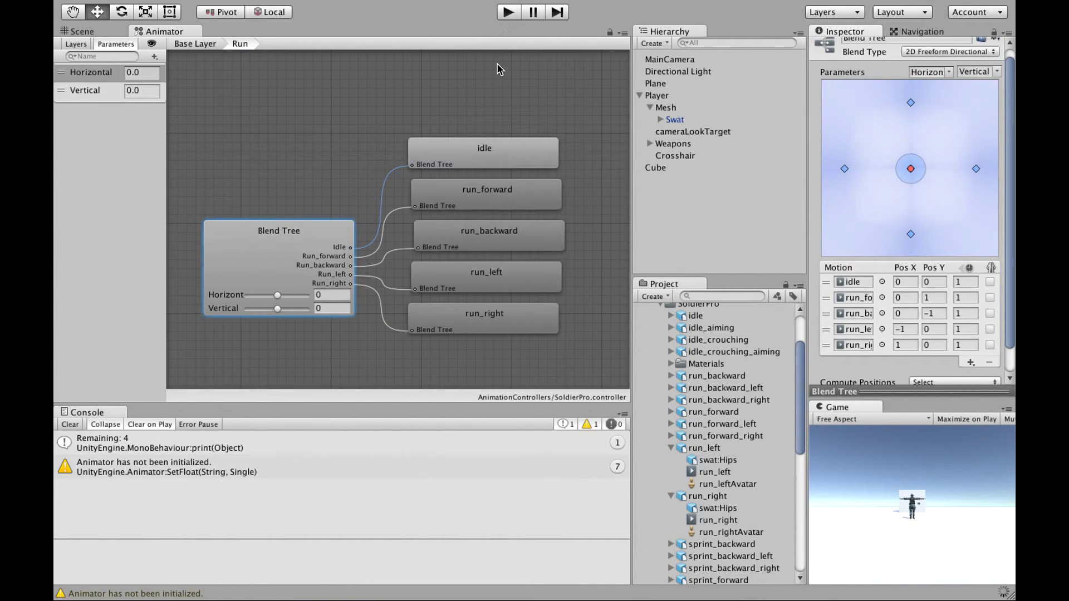
- Run the game and test the soldier's left, right, forward and backward running animations
click(508, 12)
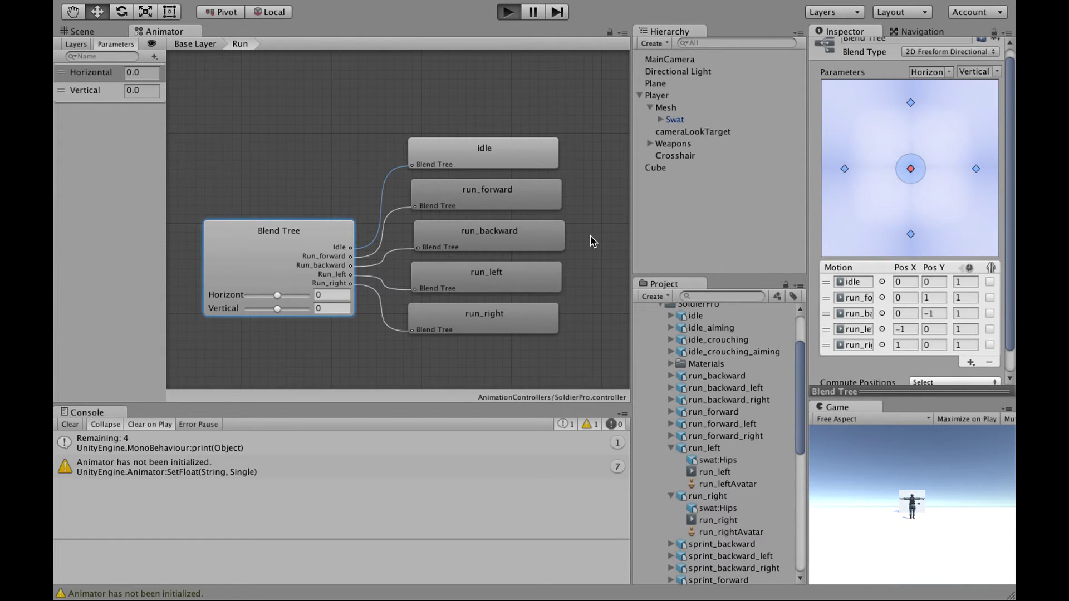
key(a)
key(d)
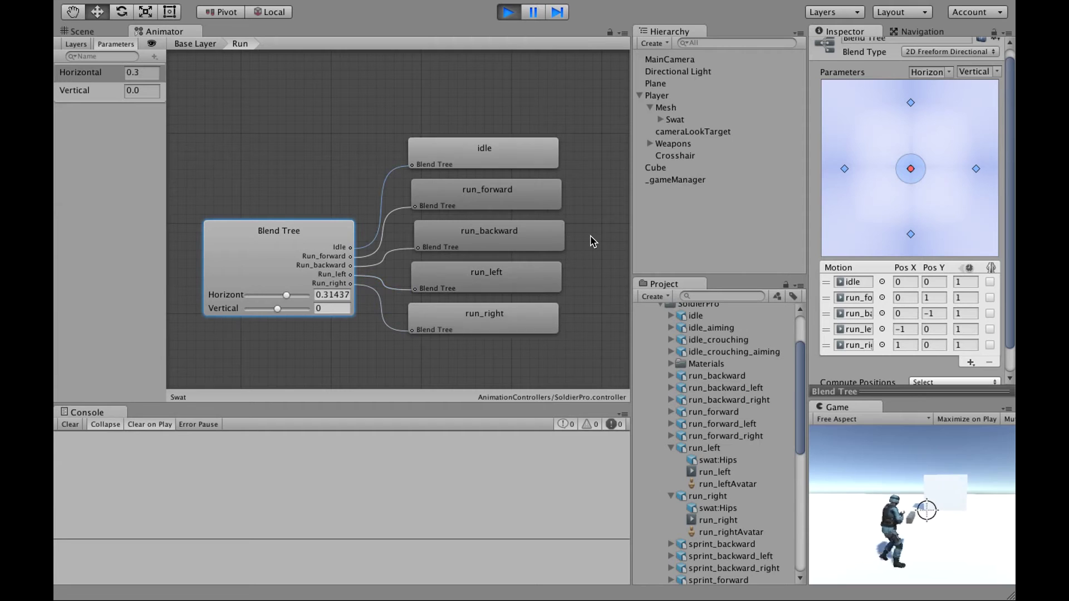
key(a)
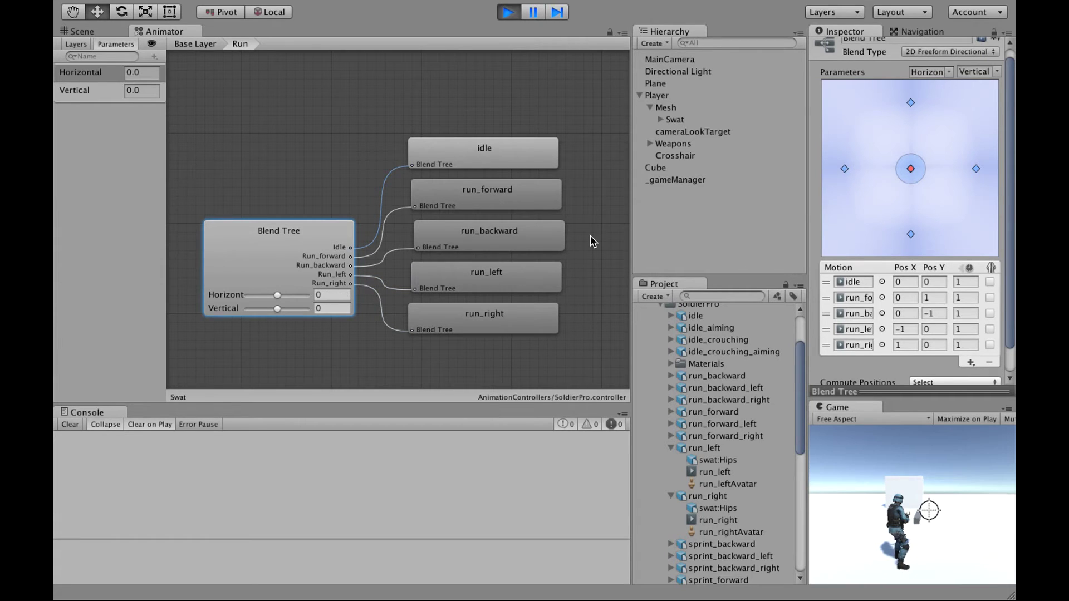
key(a)
key(w)
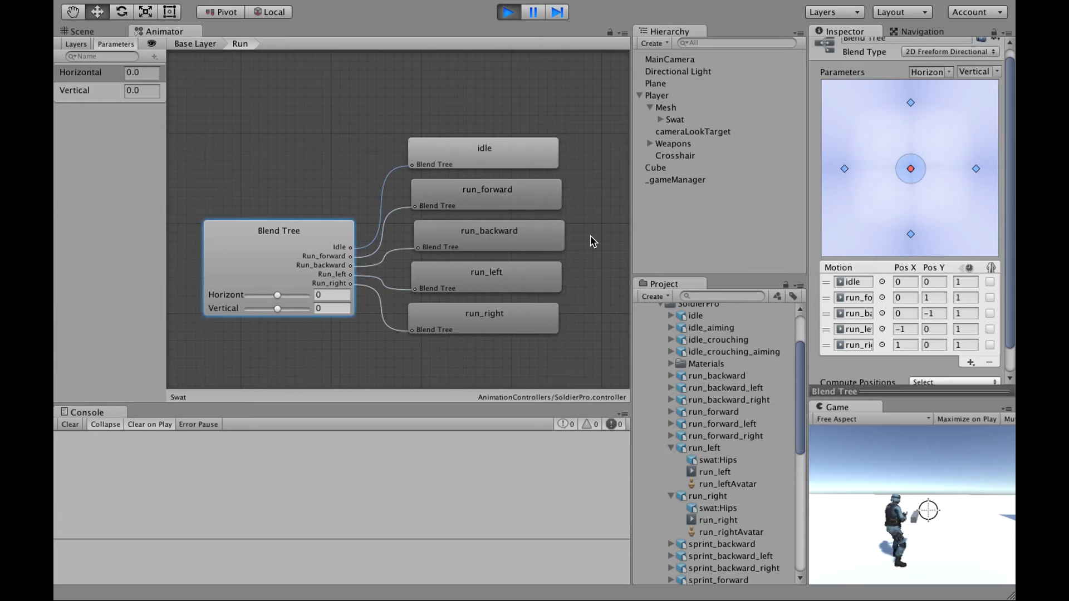
key(d)
key(s)
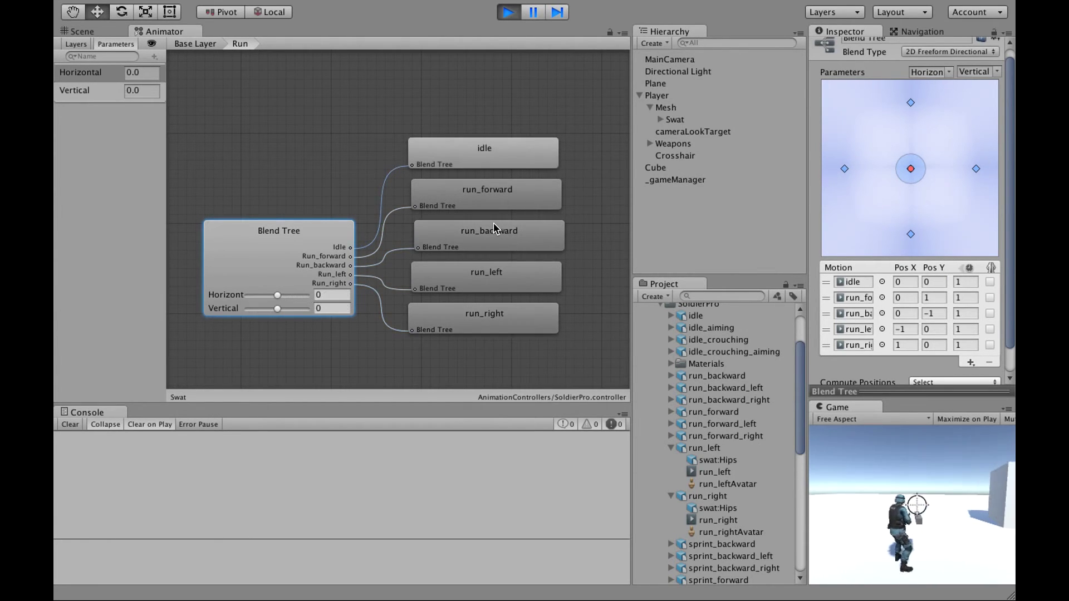
- Test the soldier's diagonal movement in the running game while watching which motions the blend tree mixes
key(a)
key(w)
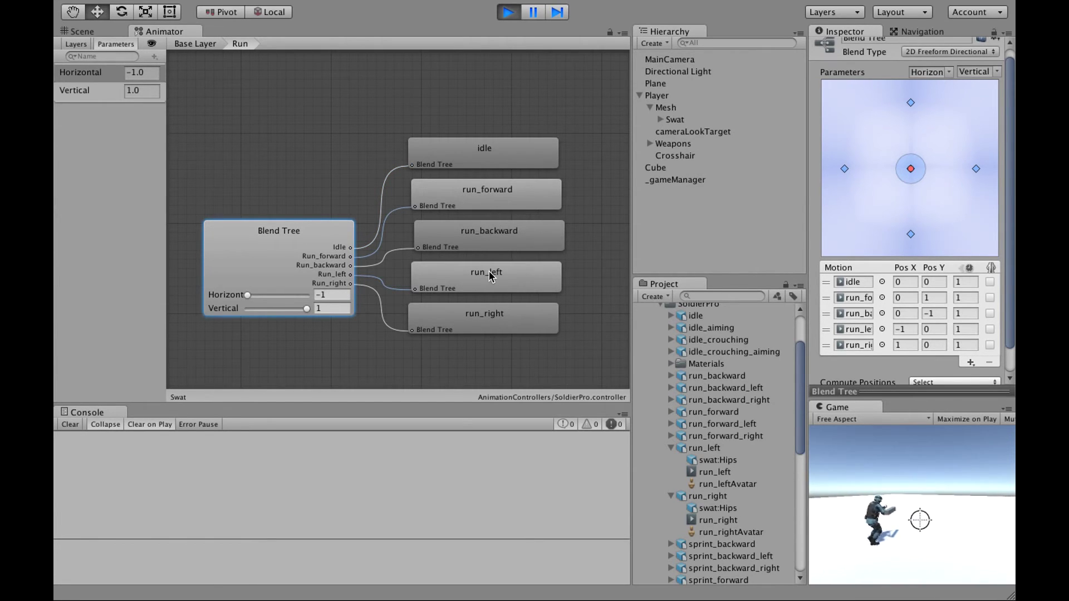
key(s)
key(d)
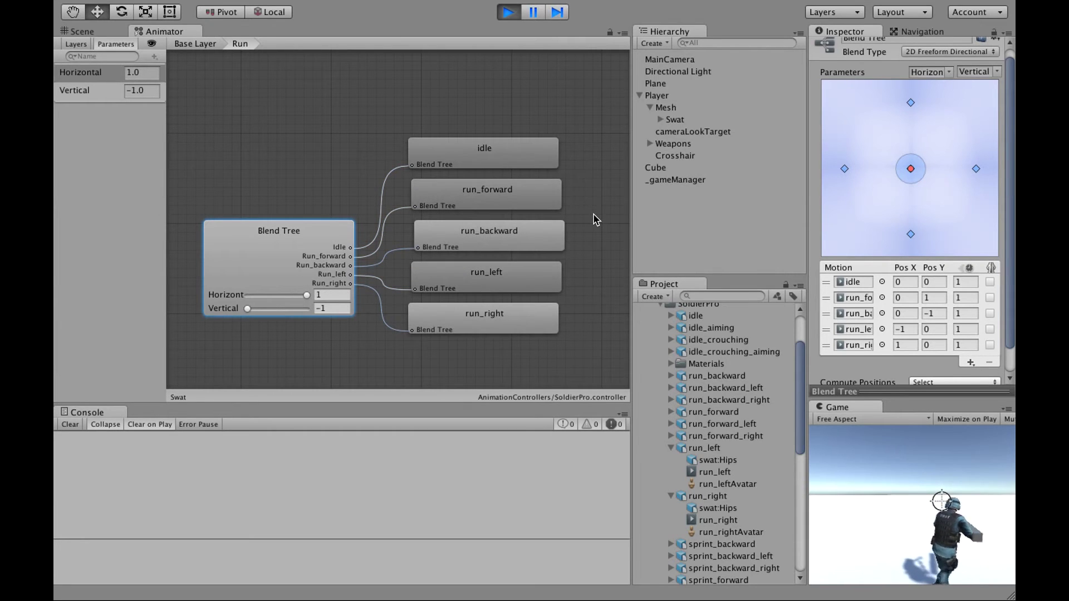
key(w)
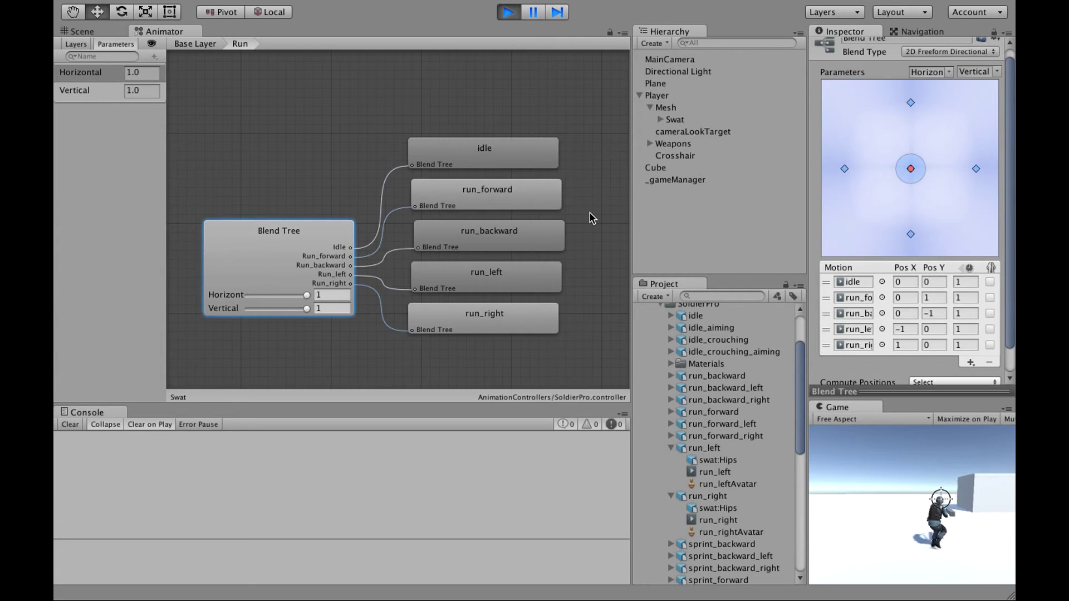
key(d)
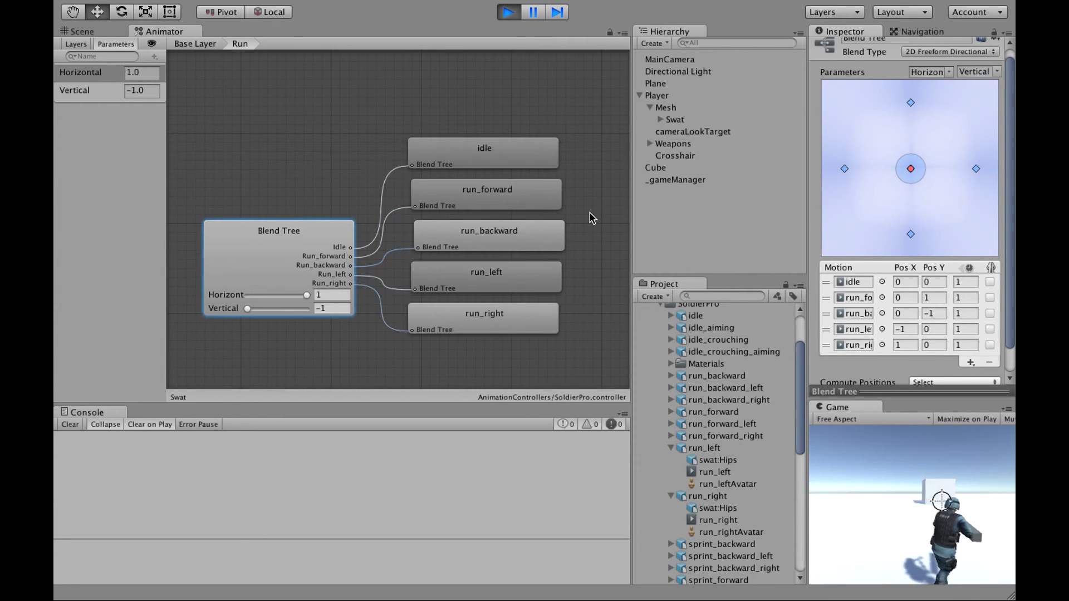
key(a)
key(w)
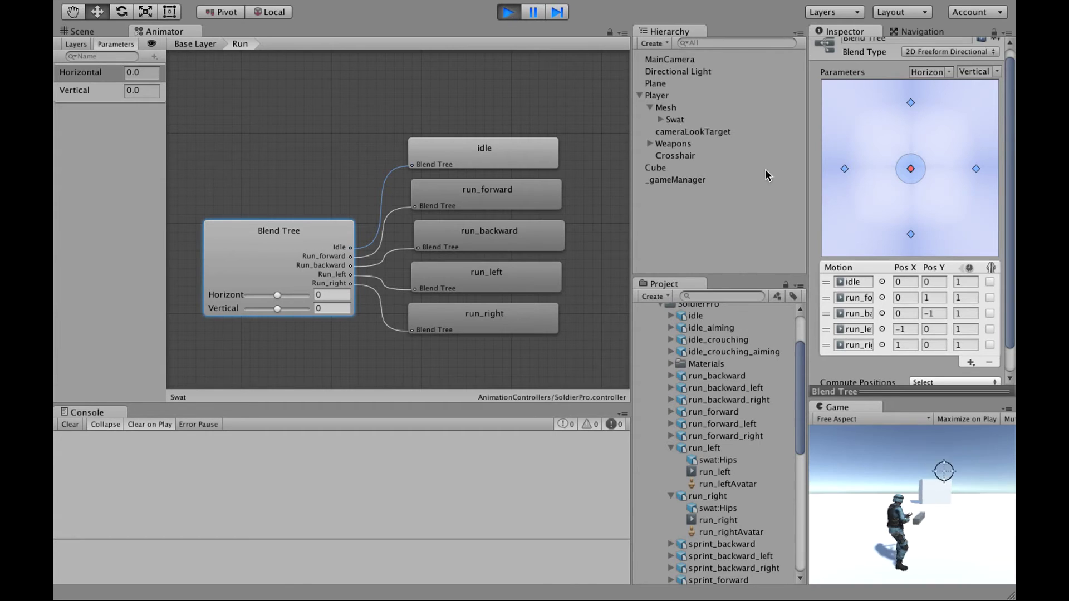
- Add two empty motion fields to the Run blend tree
scroll(971, 332, down, 2)
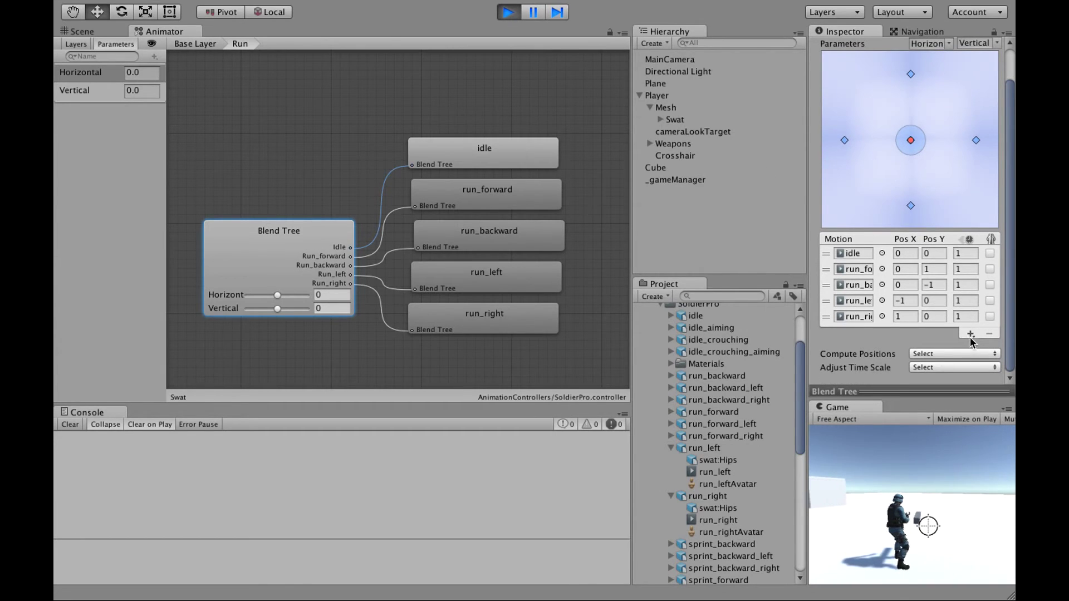
click(971, 333)
click(962, 348)
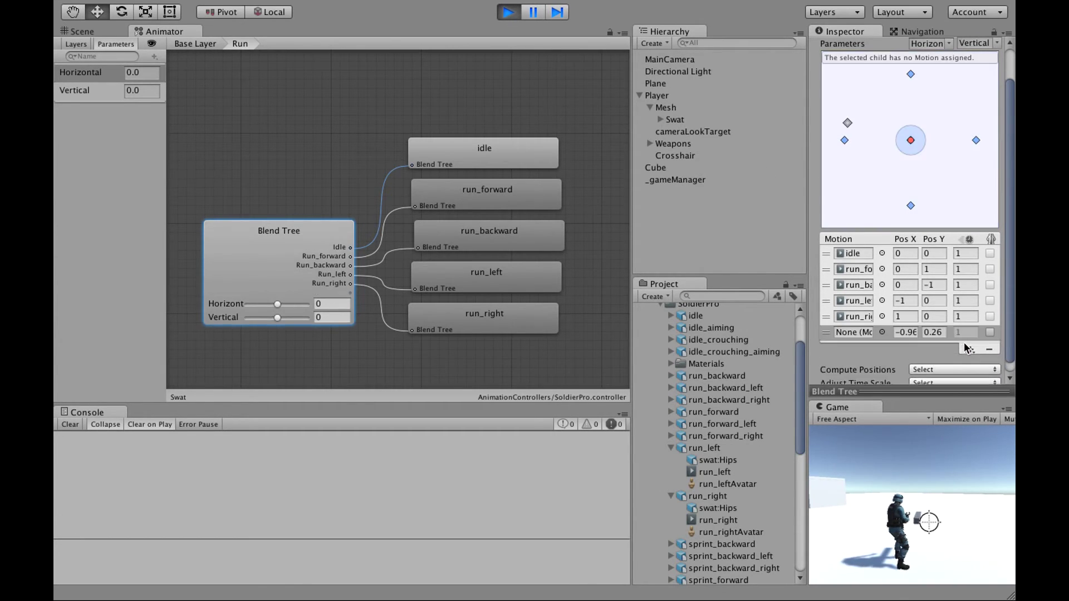
click(971, 349)
click(962, 358)
scroll(895, 322, down, 1)
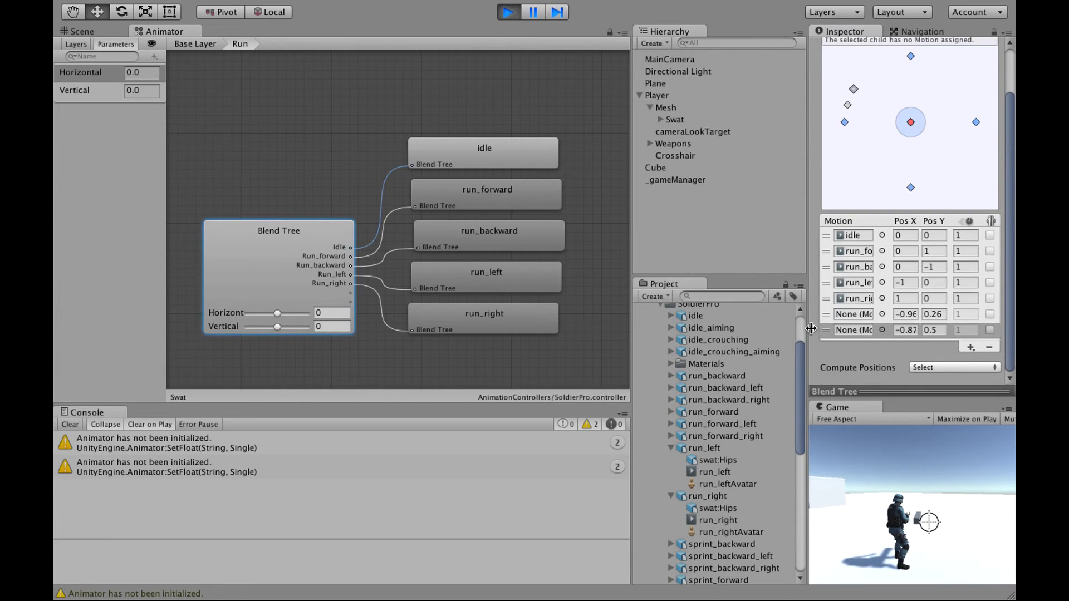
- Collapse the run_left and run_right assets in the project
click(674, 448)
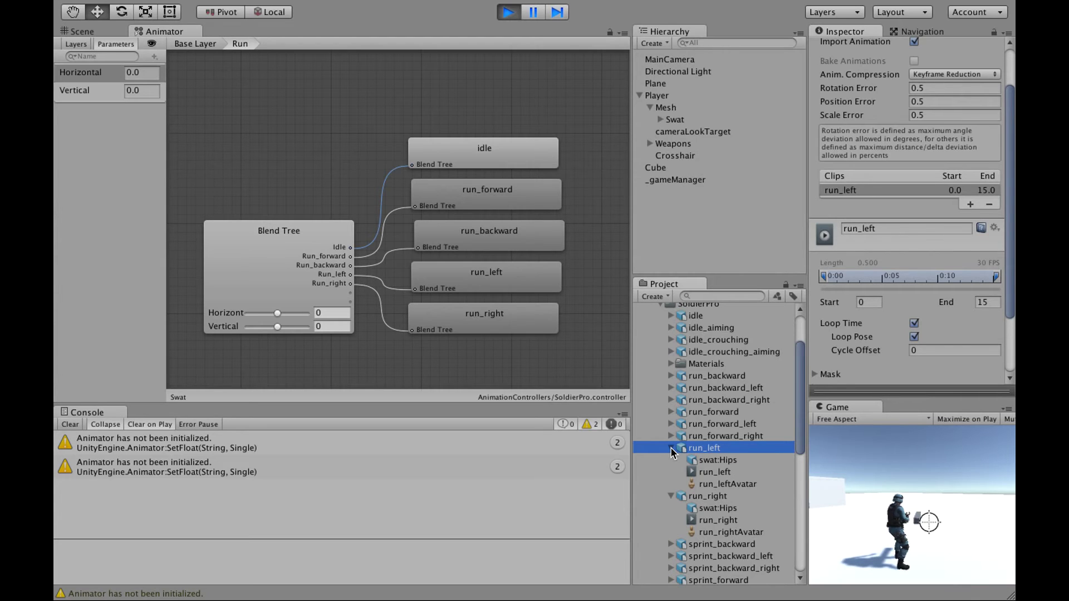
click(671, 448)
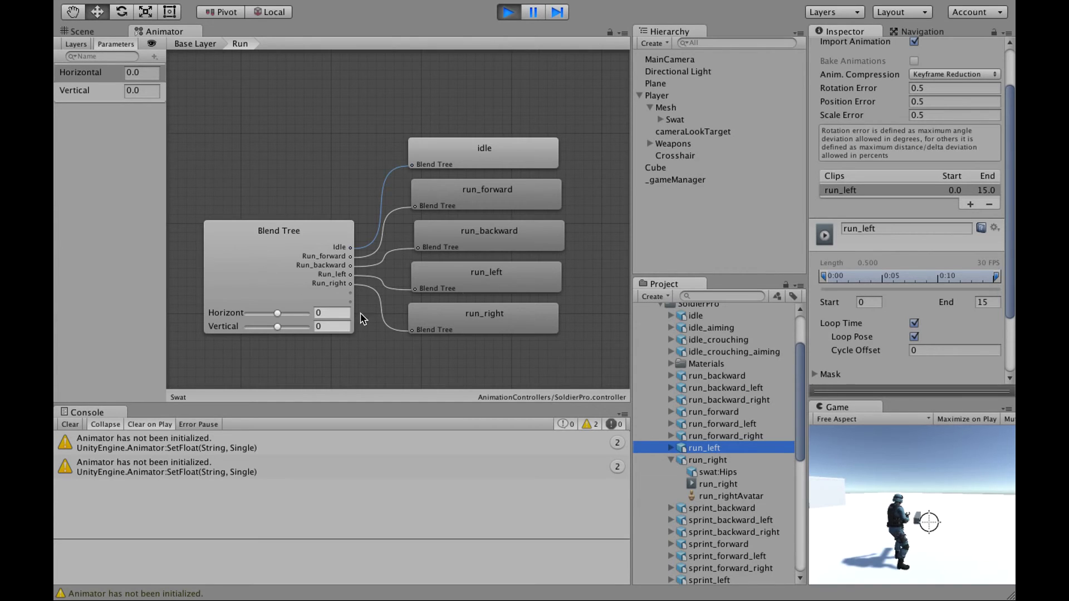
click(671, 460)
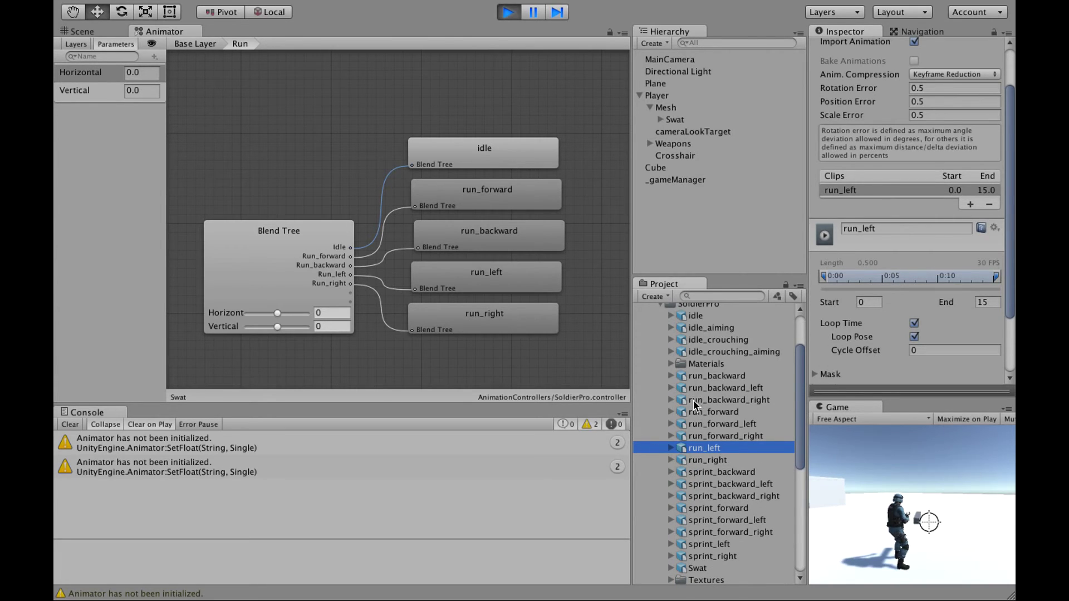
- Expand the run_forward_right asset and rename its animation clip to run_forward_right
click(712, 424)
click(716, 436)
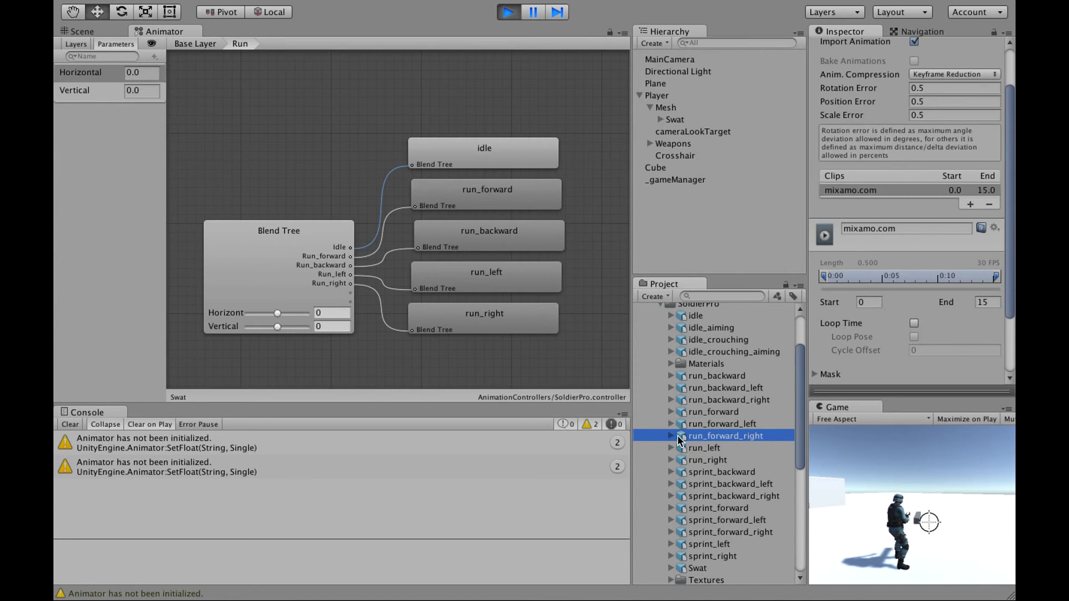
click(679, 440)
key(ctrl+c)
click(671, 437)
click(902, 229)
key(ctrl+v)
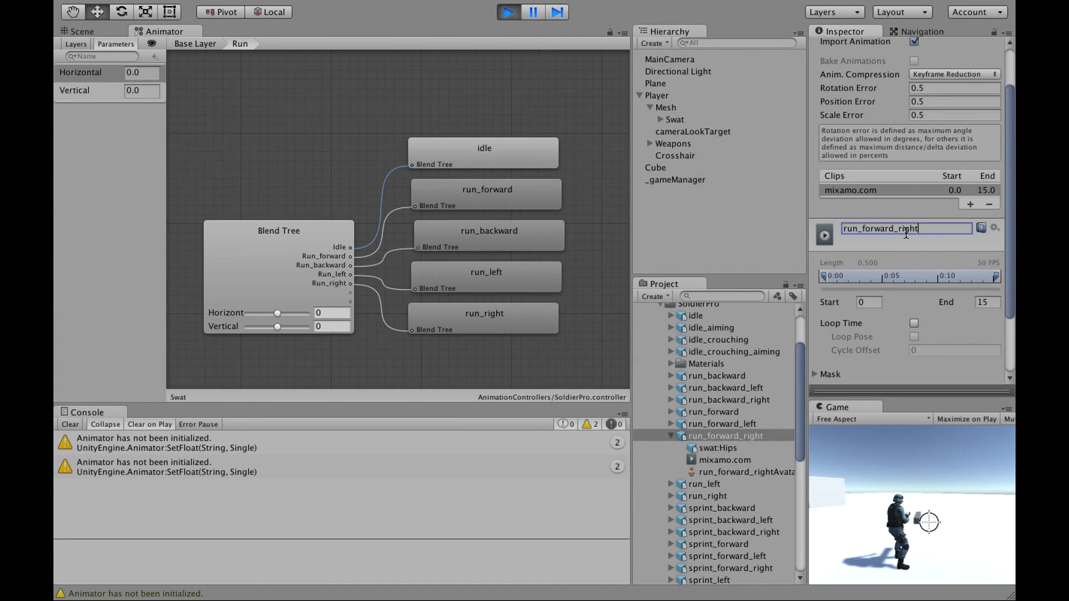
- Enable Loop Time and Loop Pose for the run_forward_right clip and apply the import settings
click(915, 323)
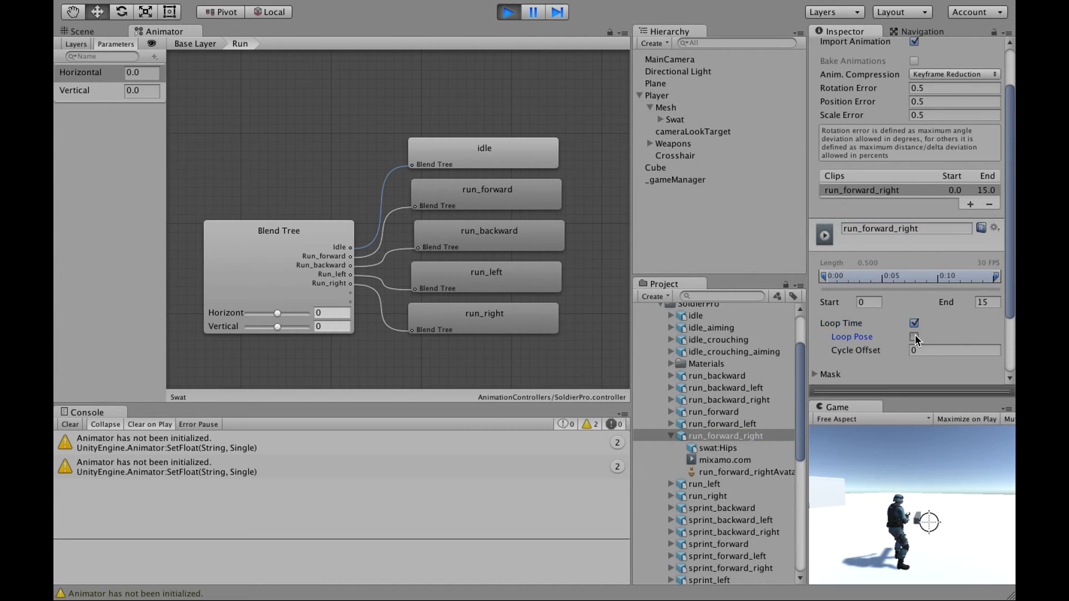
click(914, 337)
scroll(960, 353, down, 5)
click(981, 365)
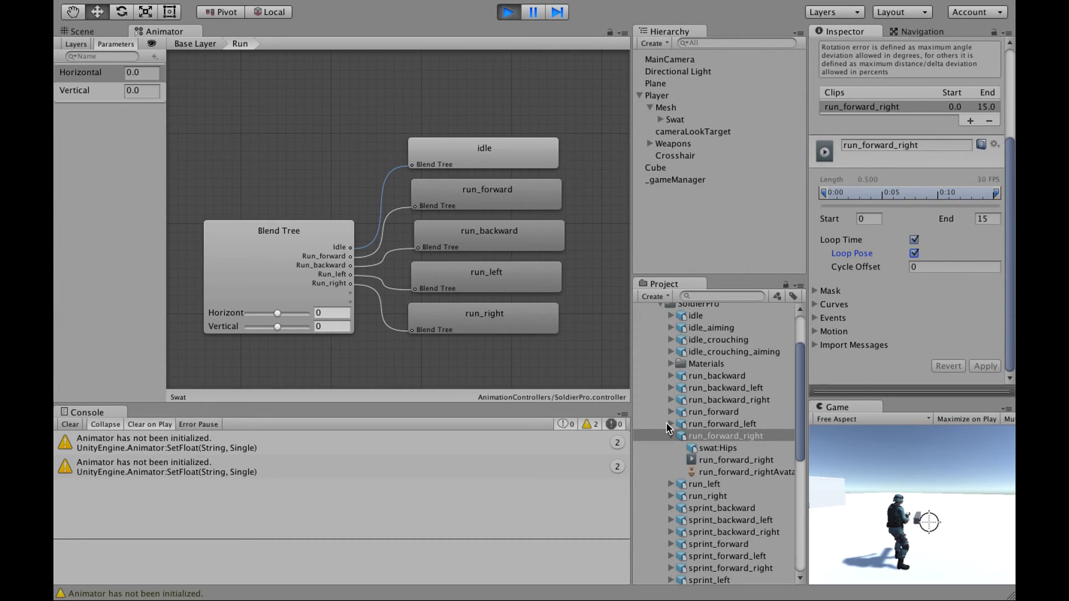
- Rename the run_forward_left asset's clip to run_forward_left, enable its Loop Time and Loop Pose, and apply the import settings
click(672, 425)
click(712, 424)
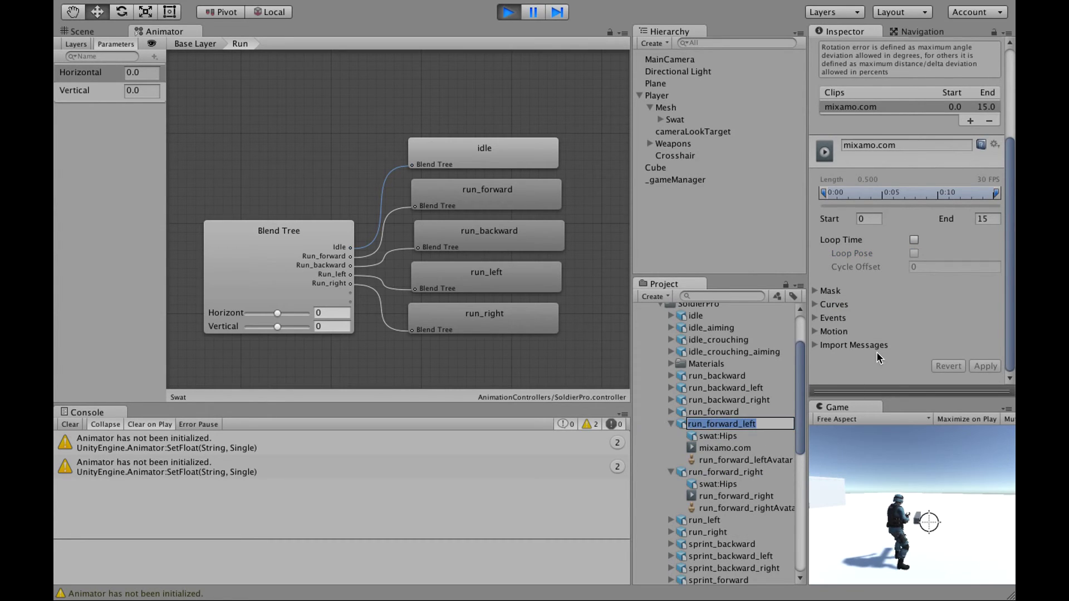
click(891, 146)
text(run_forward_left)
click(913, 240)
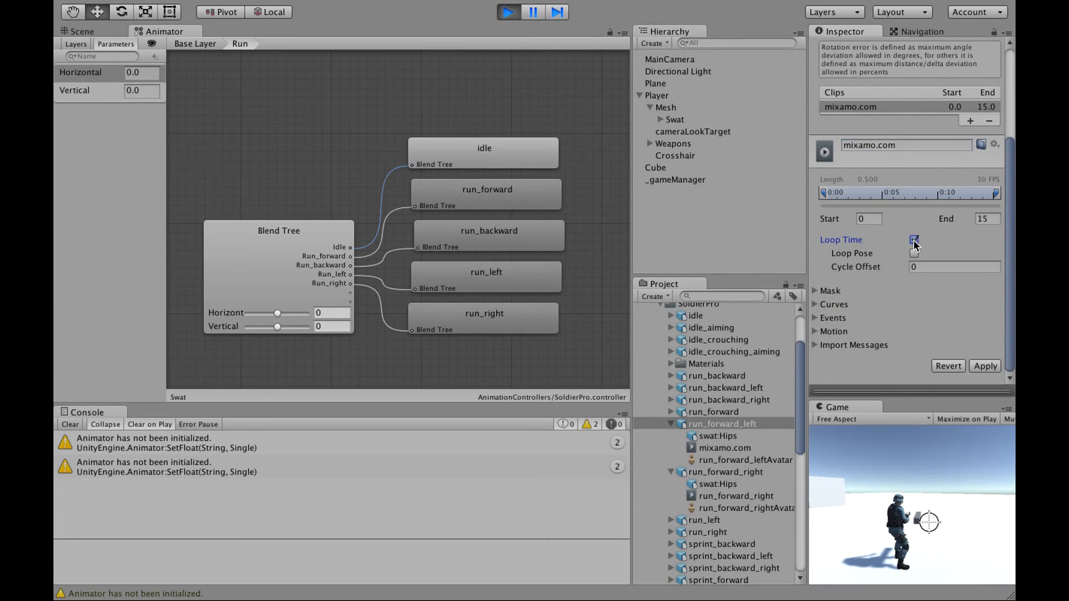
click(900, 147)
text(run_forward_left)
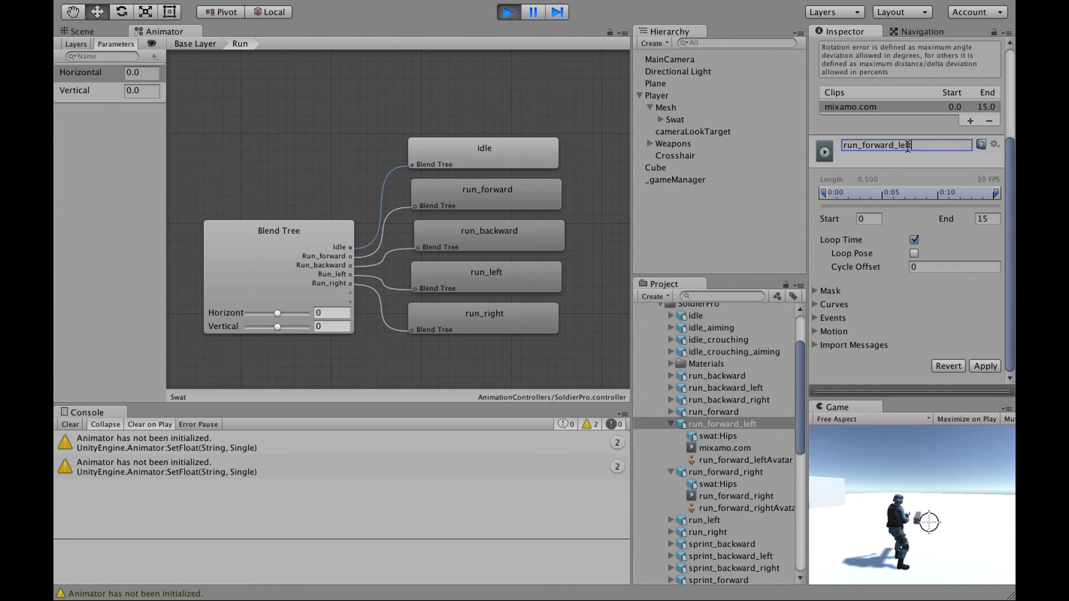
click(914, 254)
click(985, 366)
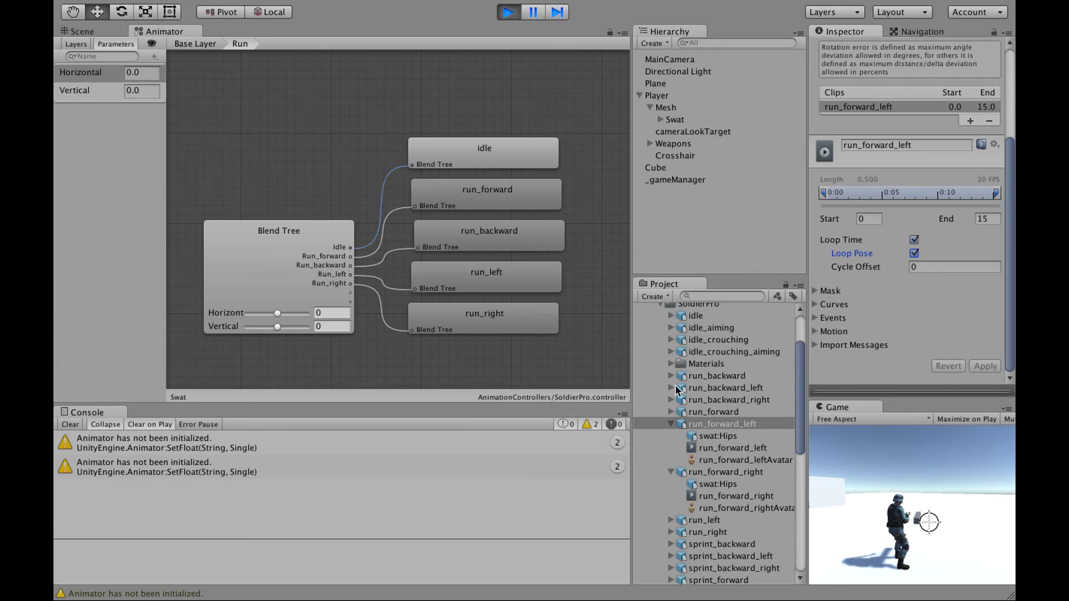
- Assign the run_forward_left and run_forward_right clips, in that order, to the blend tree's two empty motion fields
click(285, 270)
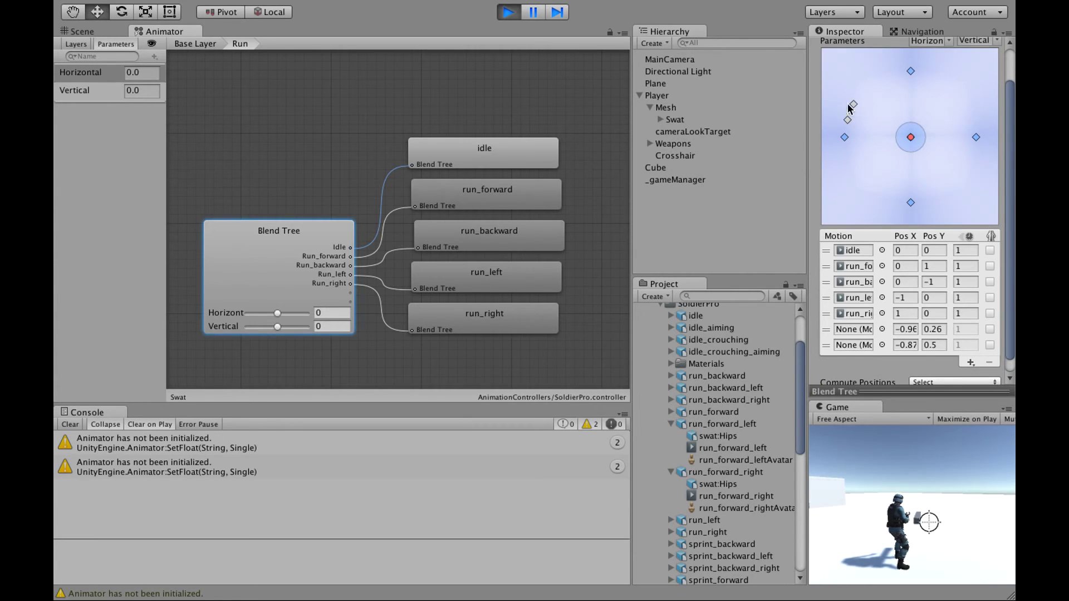
drag(723, 448, 853, 329)
drag(735, 495, 860, 346)
- Set the run_forward_left motion's position to Pos X -1 and Pos Y 1 in the blend tree
click(901, 329)
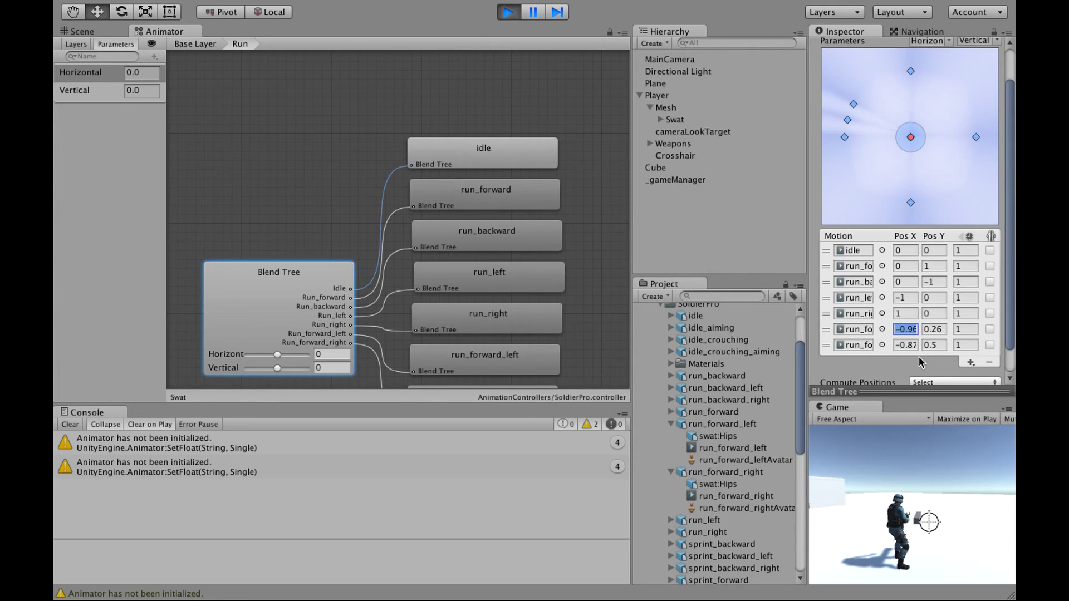
text(-1)
key(Tab)
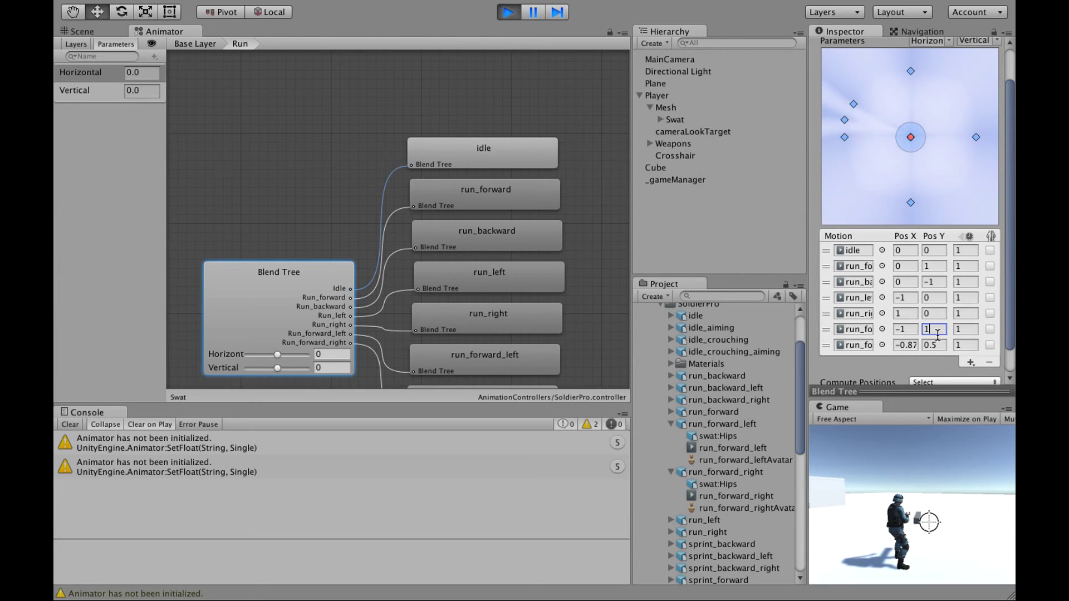
key(Tab)
- Set the run_forward_right motion's position to Pos X 1 and Pos Y 1 in the blend tree
click(907, 346)
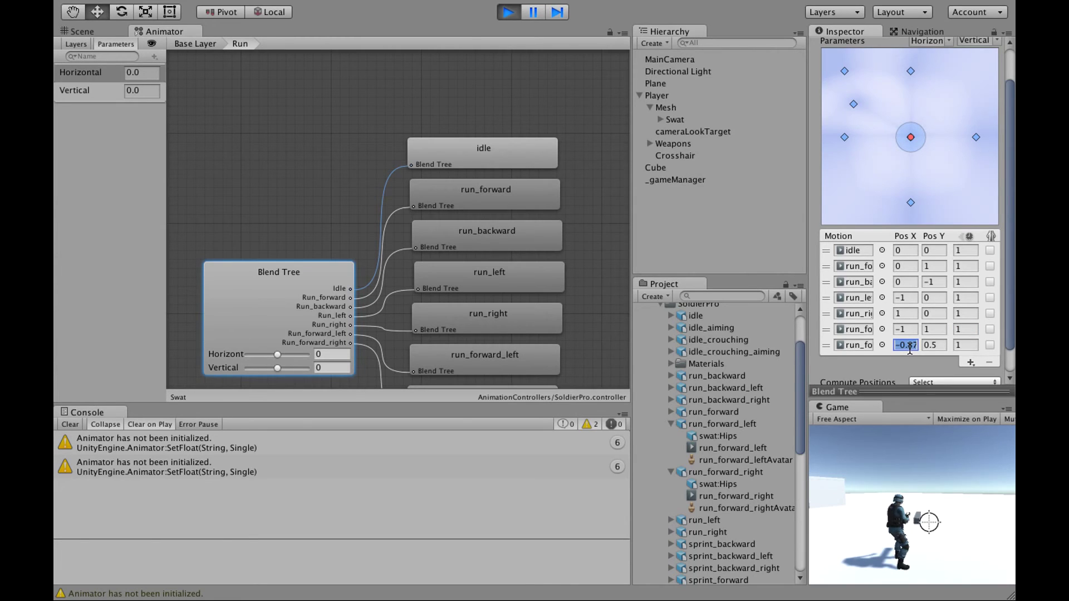
text(1)
key(Tab)
text(1)
key(Tab)
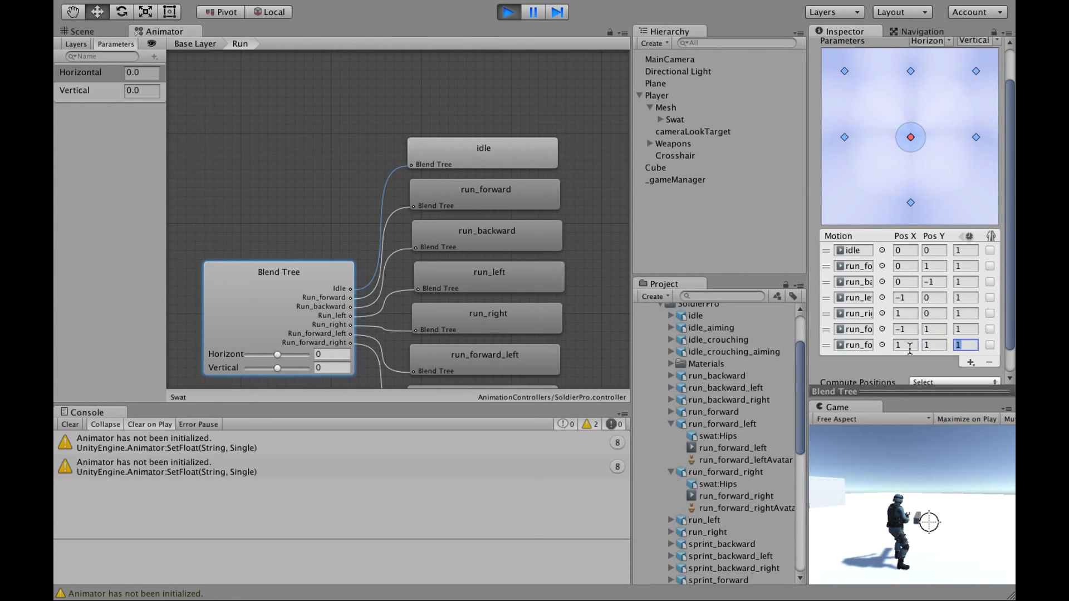
- Test the soldier's forward and forward-diagonal running in the game with the new blend tree motions
click(865, 484)
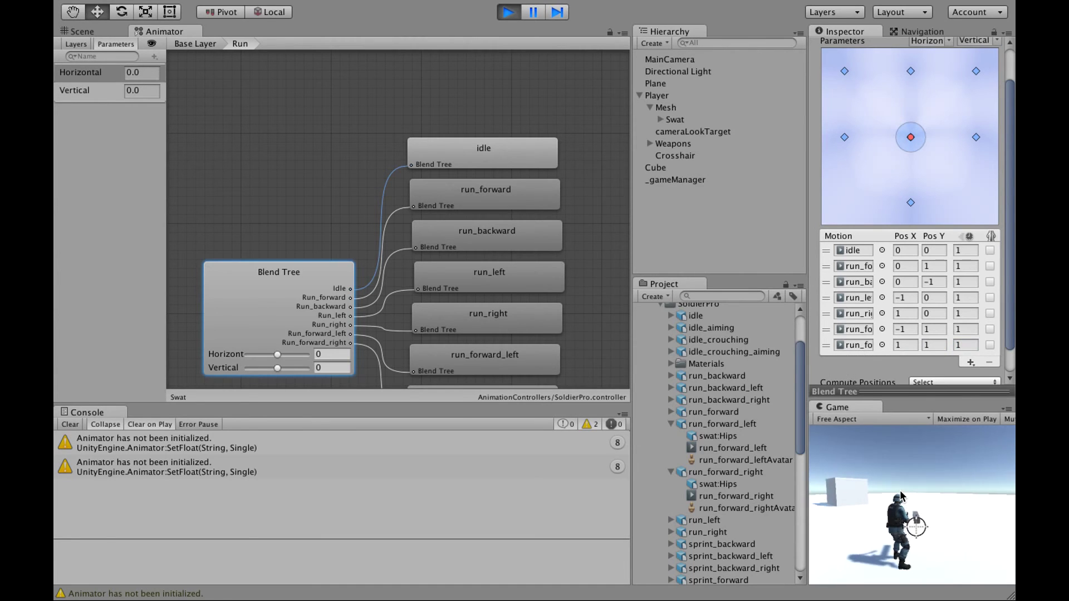
key(w)
key(a)
key(d)
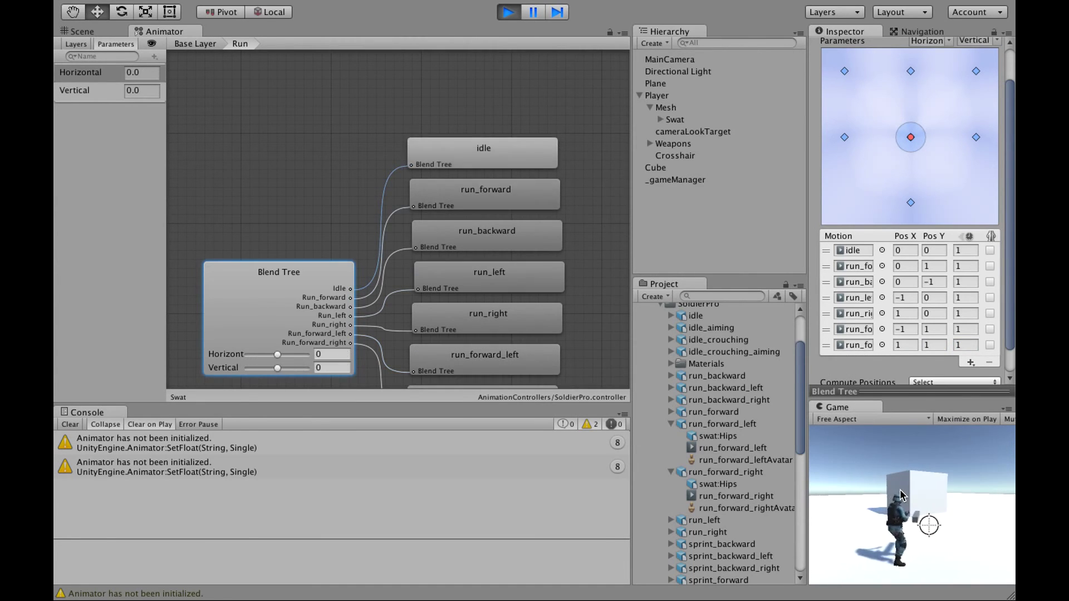
key(a)
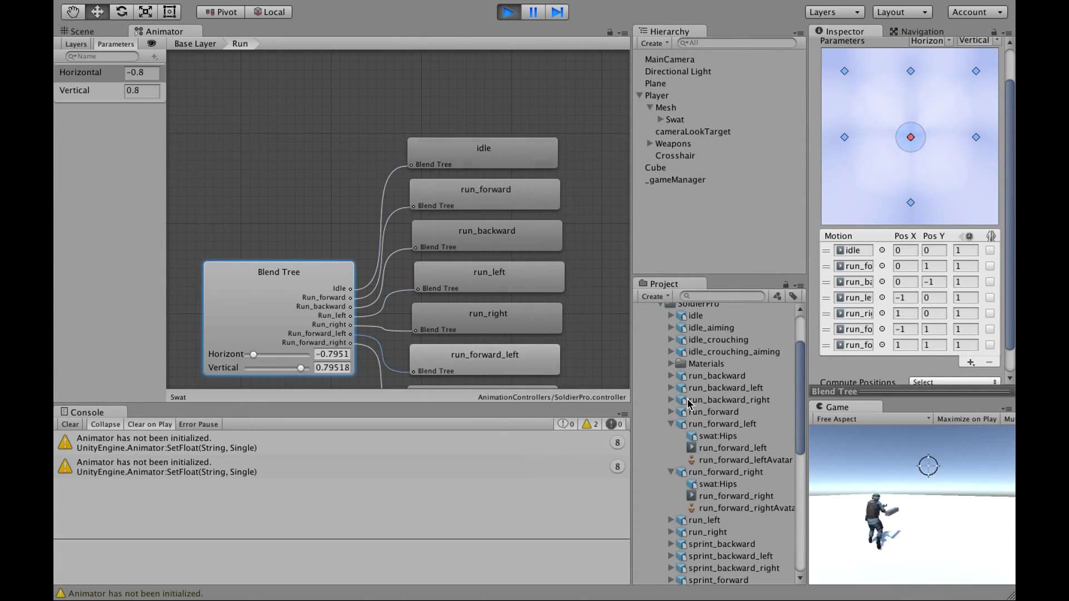
key(w)
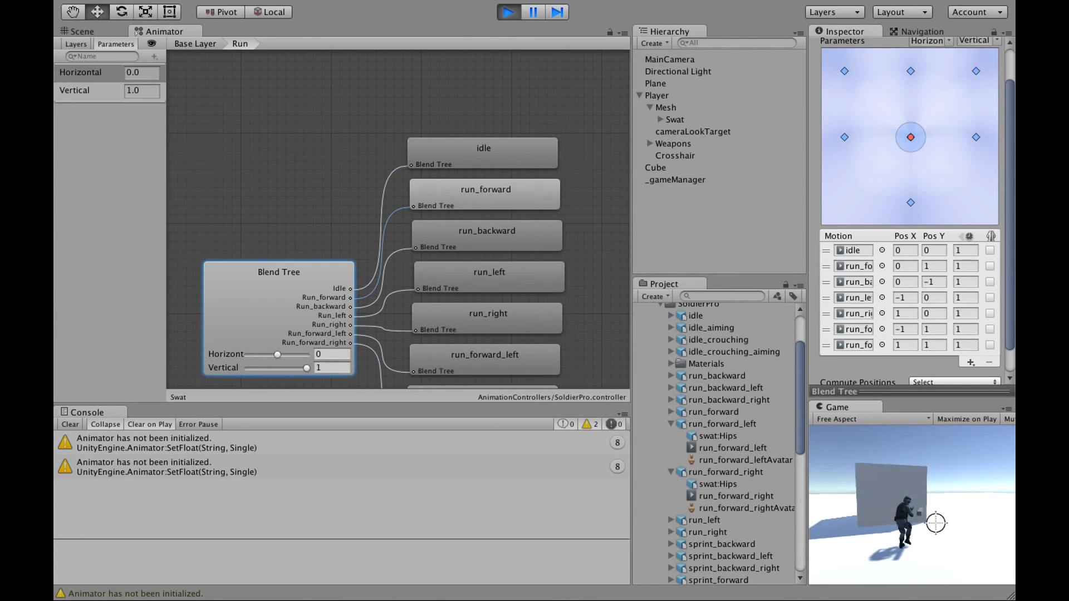
key(a)
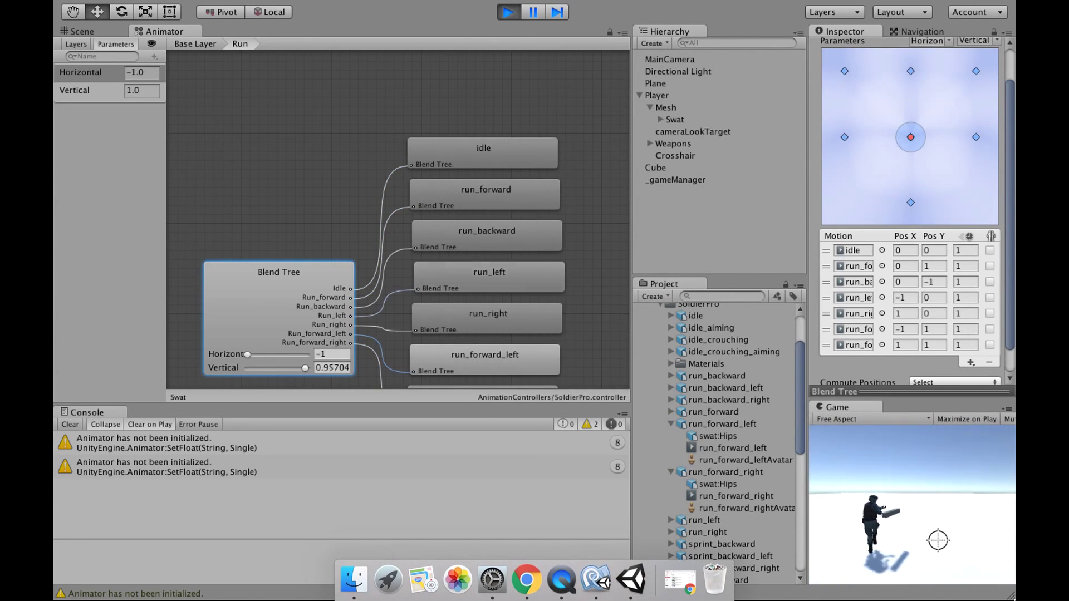
key(w)
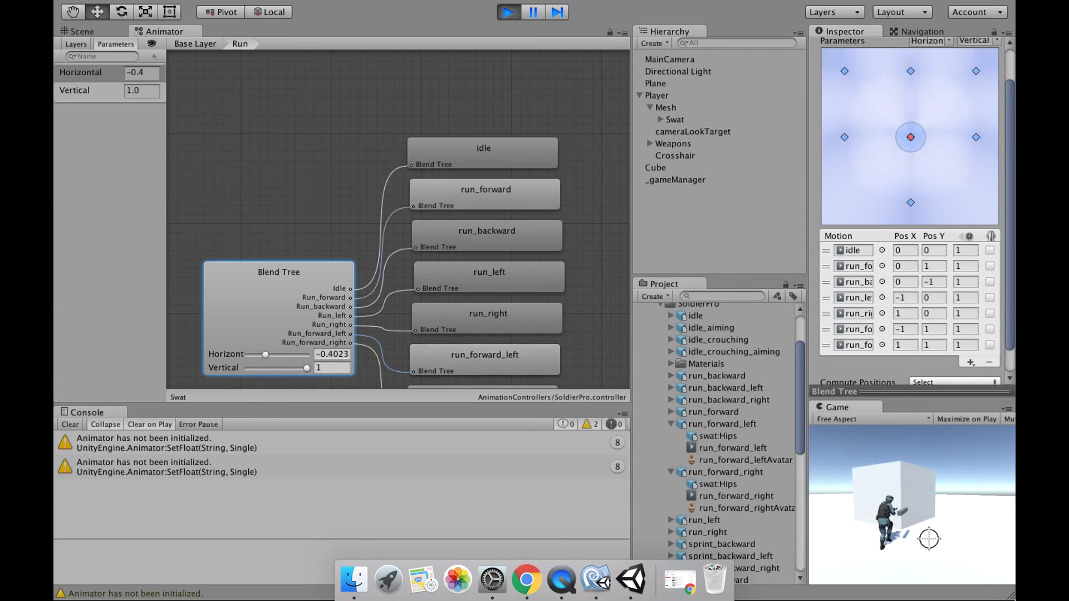
- Test the soldier's backward running, and add two empty motion fields to the Run blend tree
key(d)
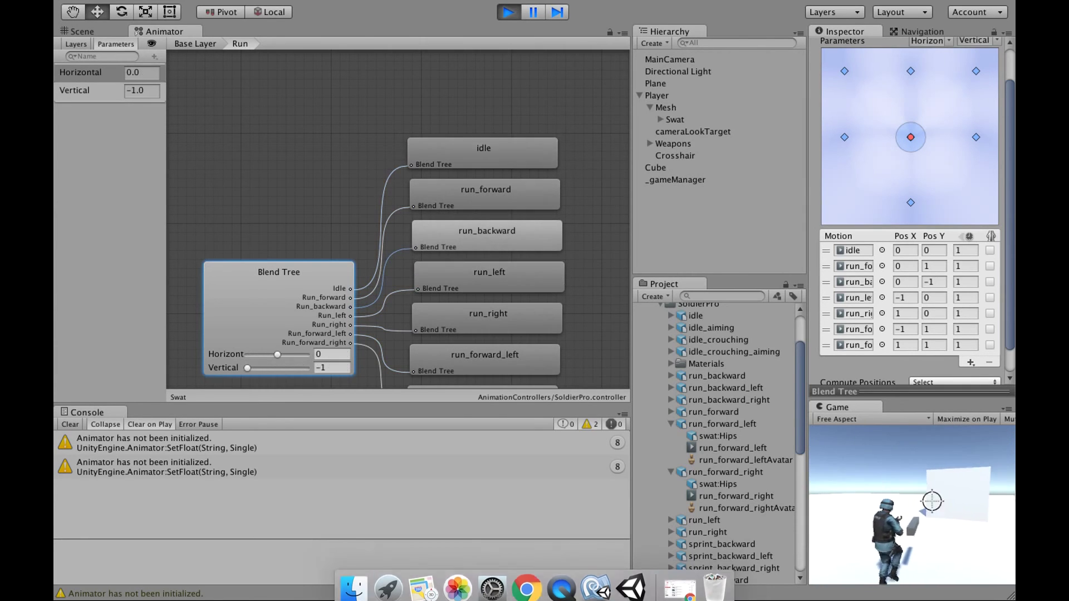
scroll(989, 329, down, 2)
click(971, 333)
click(965, 345)
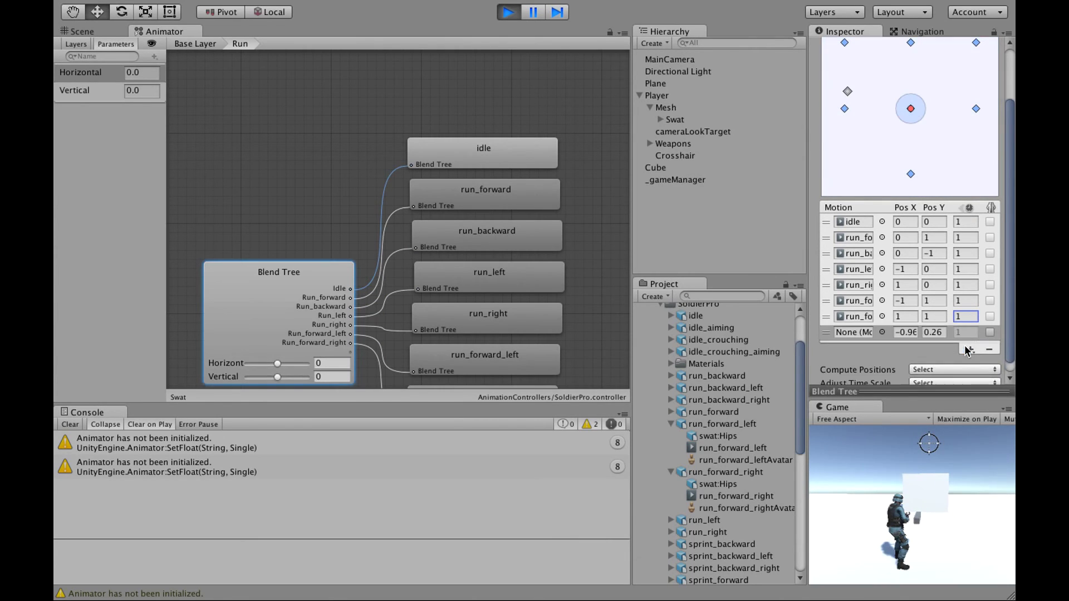
click(969, 351)
click(965, 361)
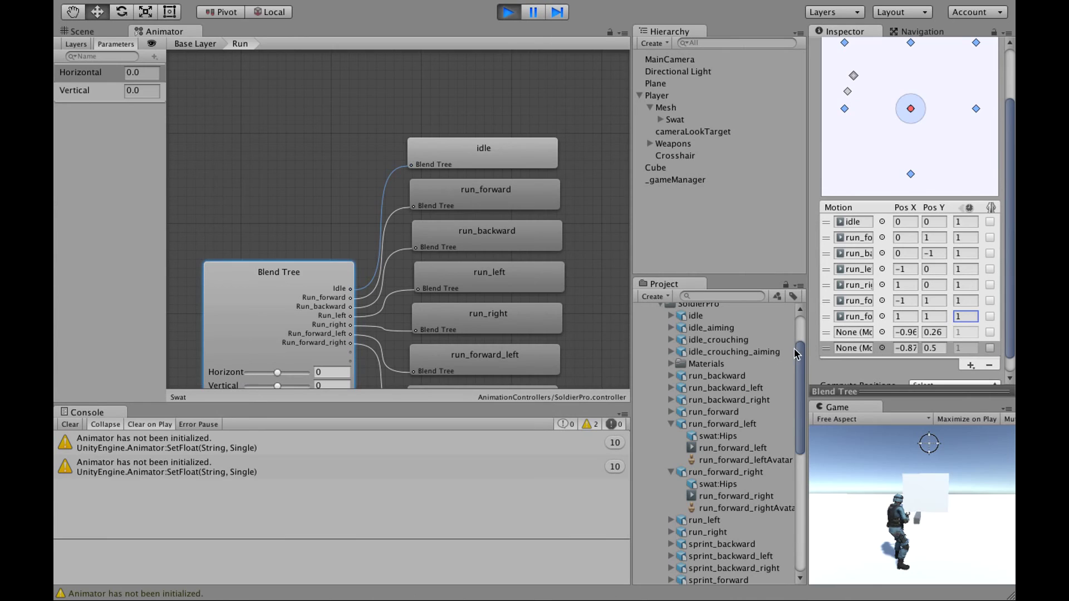
- Rename the run_backward_left model's animation clip as run_backward_left, enable Loop Time and Loop Pose, and apply the import settings
click(671, 424)
click(672, 436)
click(709, 390)
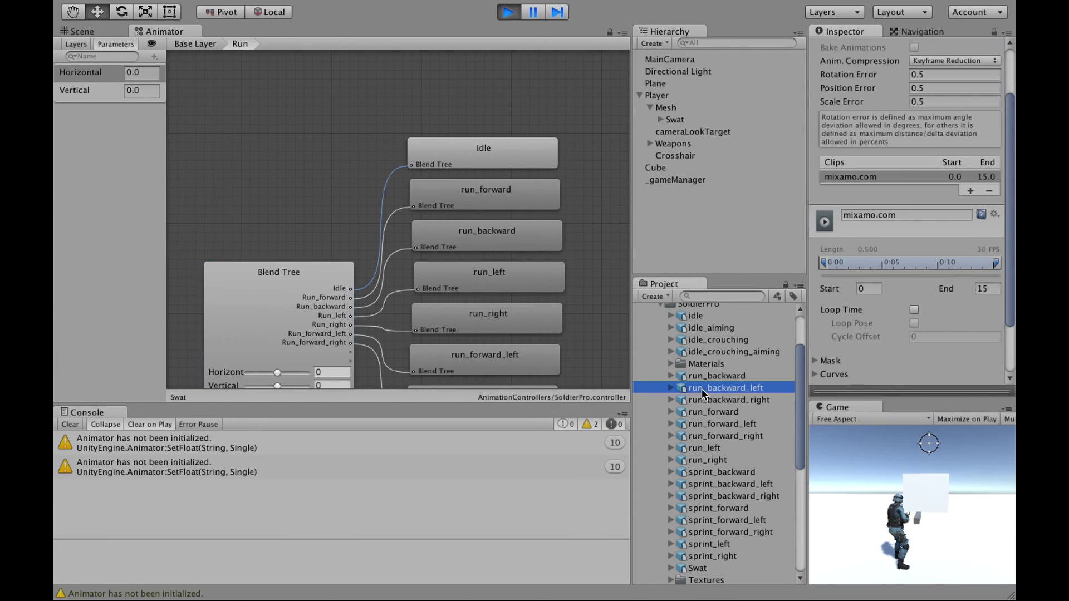
click(707, 395)
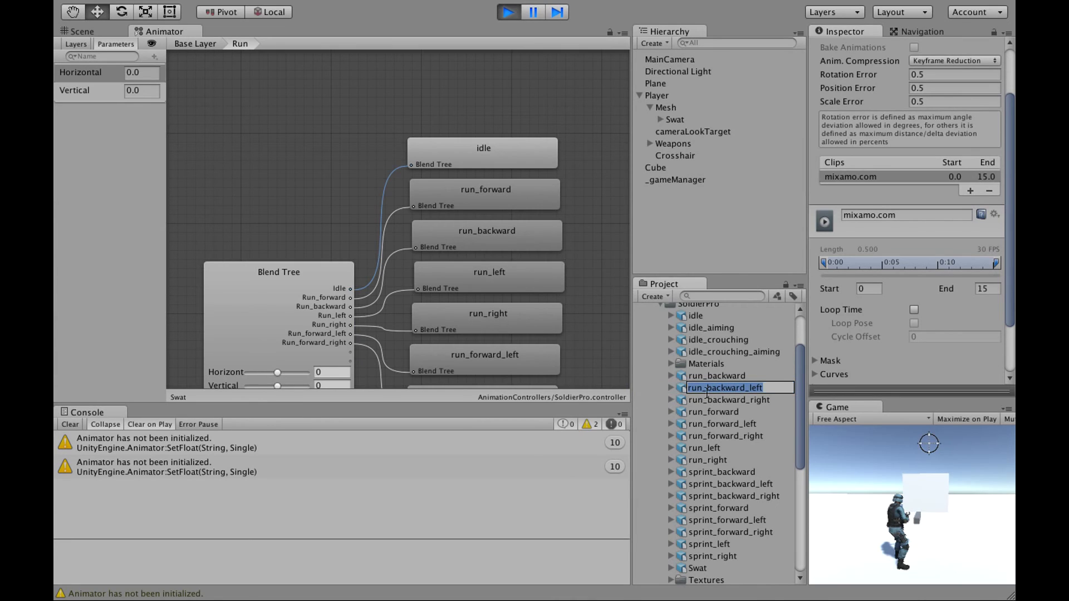
click(905, 217)
text(run_backward_left)
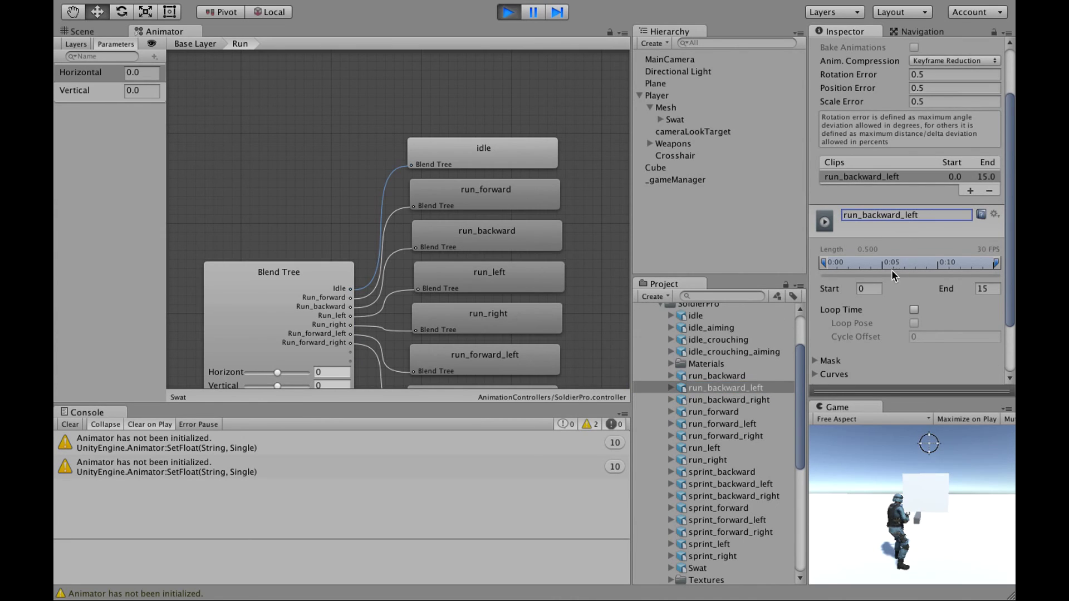
click(915, 309)
click(914, 323)
scroll(953, 334, down, 2)
click(984, 366)
- Rename the run_backward_right model's animation clip as run_backward_right, enable Loop Time and Loop Pose, and apply the import settings
click(733, 399)
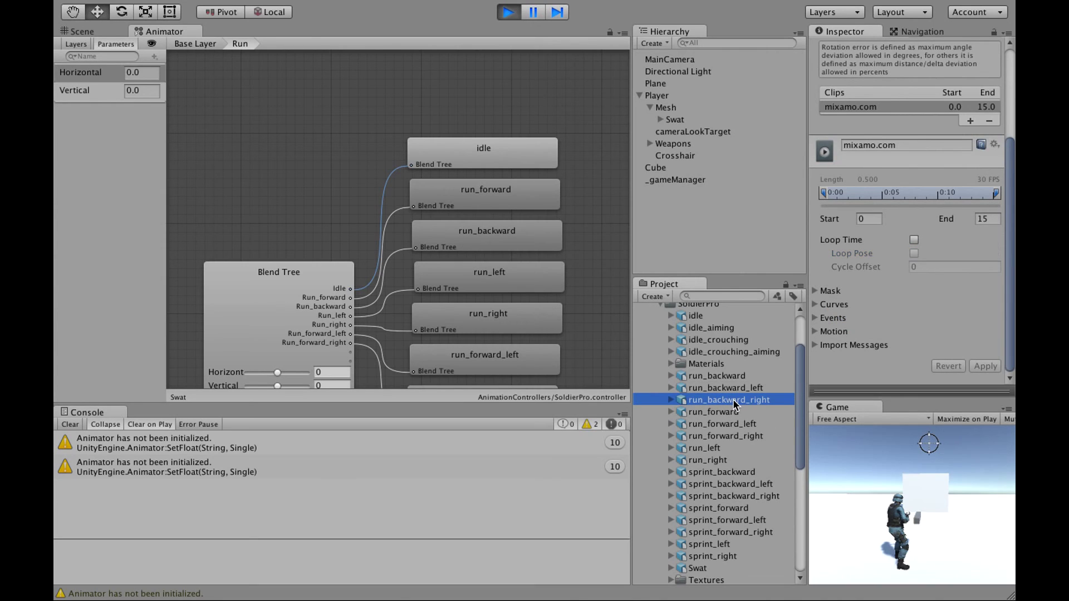
click(733, 399)
key(ctrl+c)
click(899, 146)
key(ctrl+v)
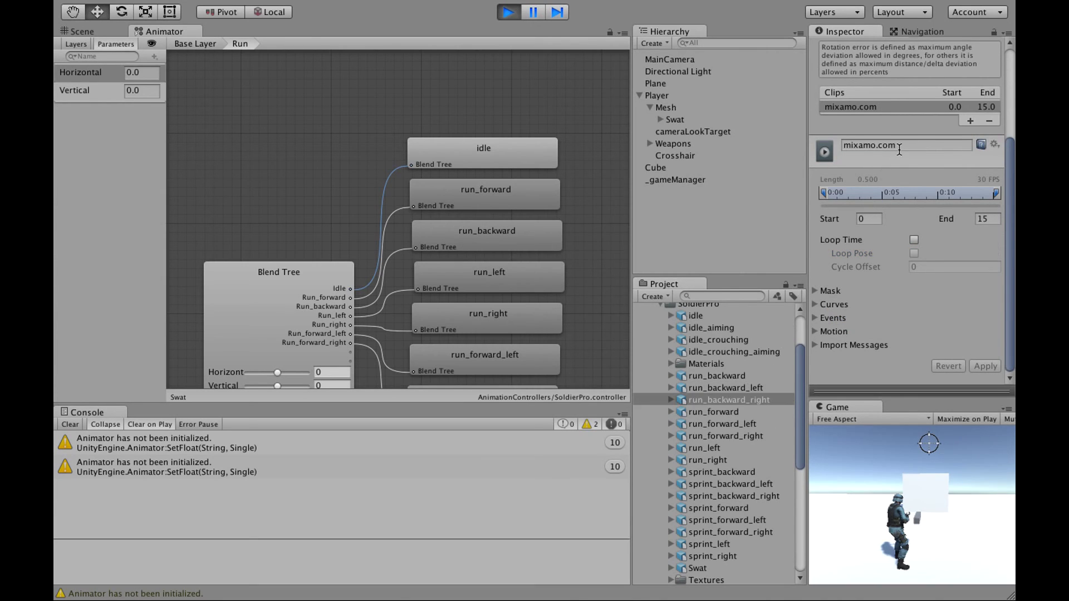
click(914, 239)
click(913, 253)
click(984, 367)
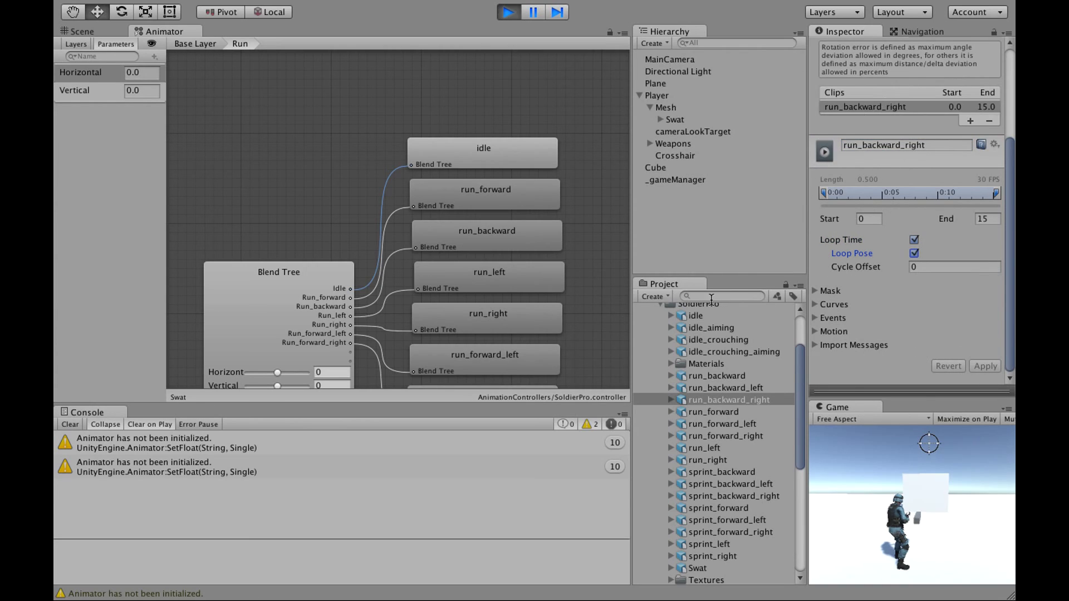
- Assign the run_backward_left and run_backward_right clips, in that order, to the blend tree's two empty motion fields
click(322, 310)
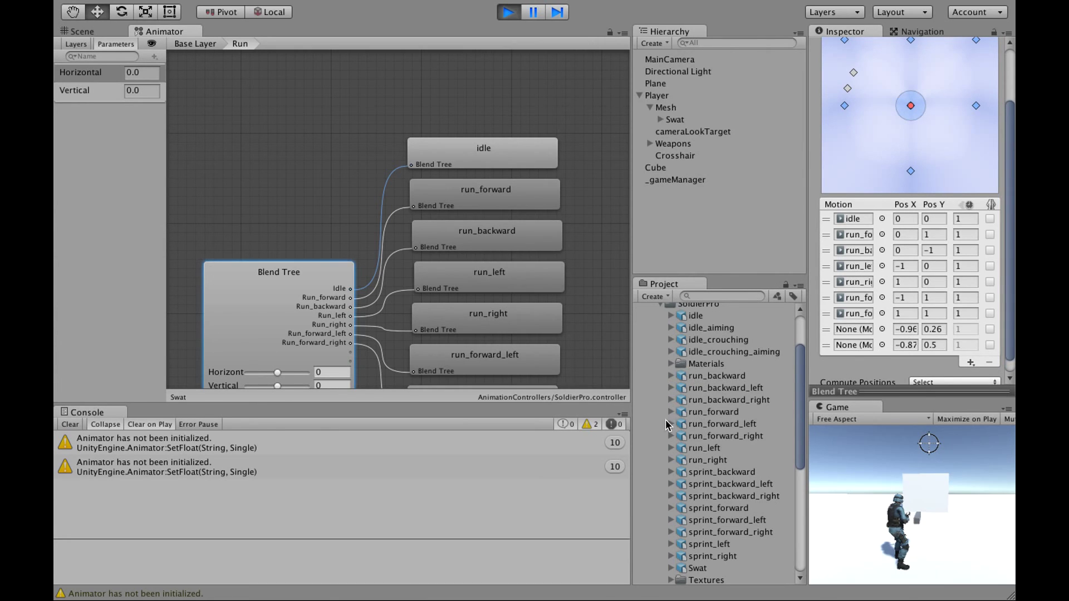
click(671, 400)
click(671, 387)
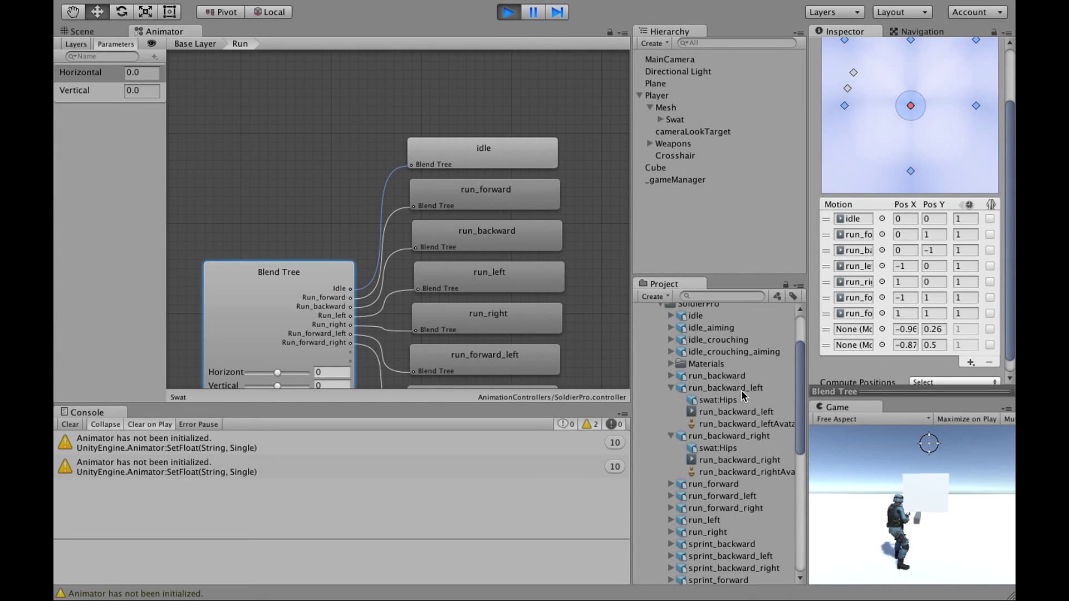
drag(735, 413, 856, 334)
drag(739, 460, 853, 346)
- Set the run_backward_left motion's position to Pos X -1 and Pos Y -1 in the blend tree
click(907, 330)
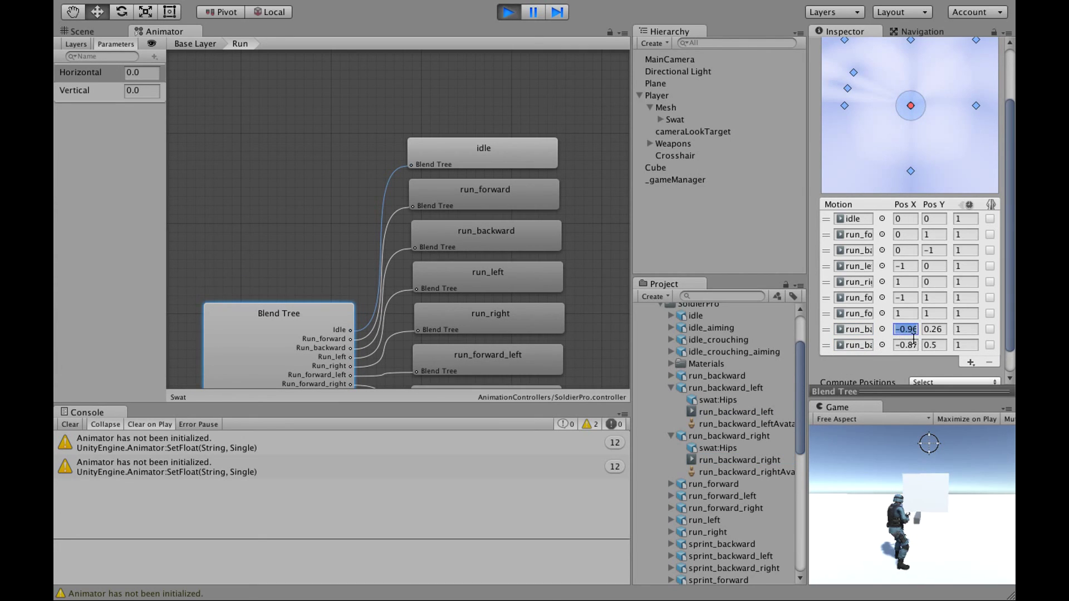
text(-1)
key(Tab)
text(-1)
key(Tab)
key(Tab)
key(Tab)
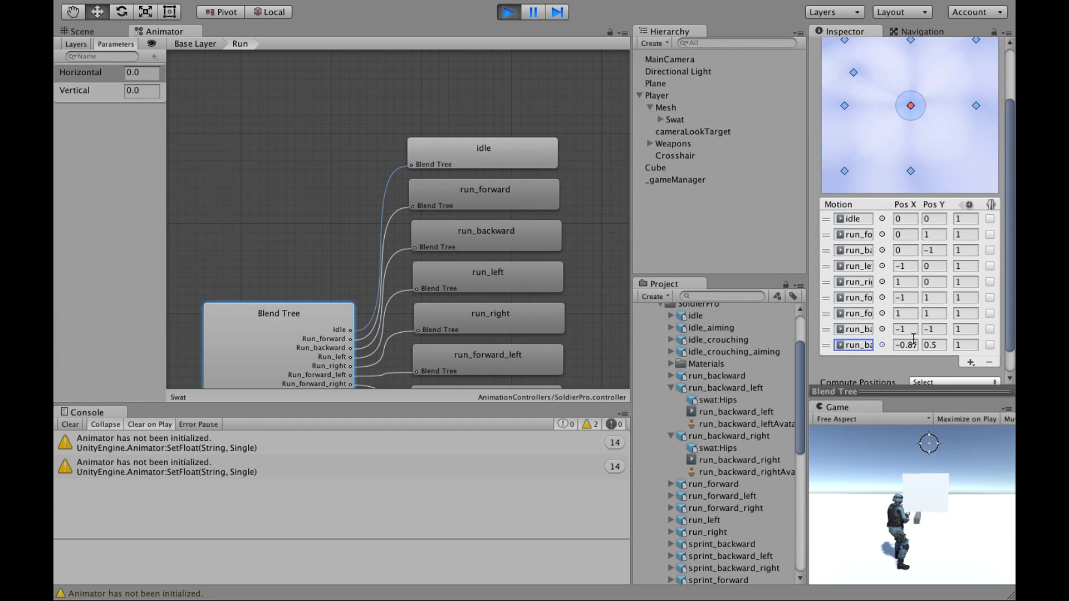
text(1)
key(Tab)
text(1)
key(Tab)
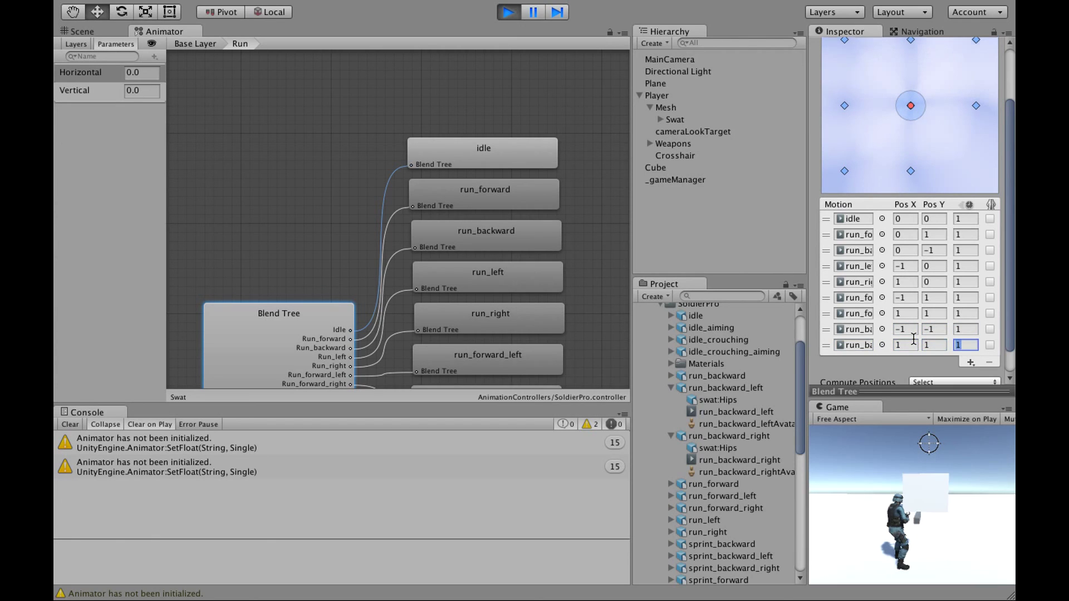
click(908, 346)
text(-1)
key(Tab)
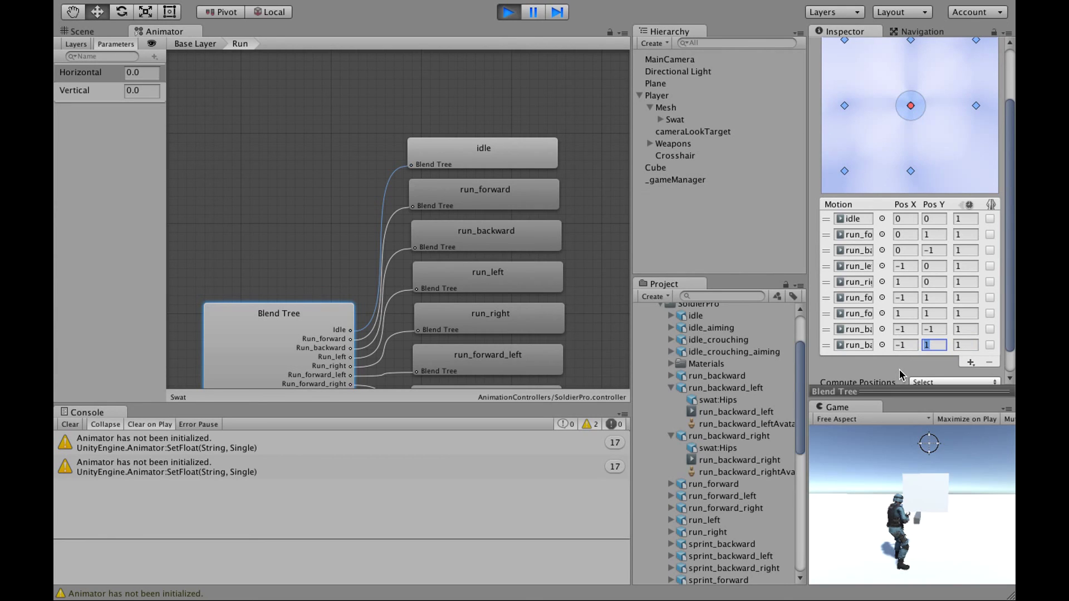
- Set the run_backward_right motion's position to Pos X 1 and Pos Y -1 in the blend tree
click(855, 348)
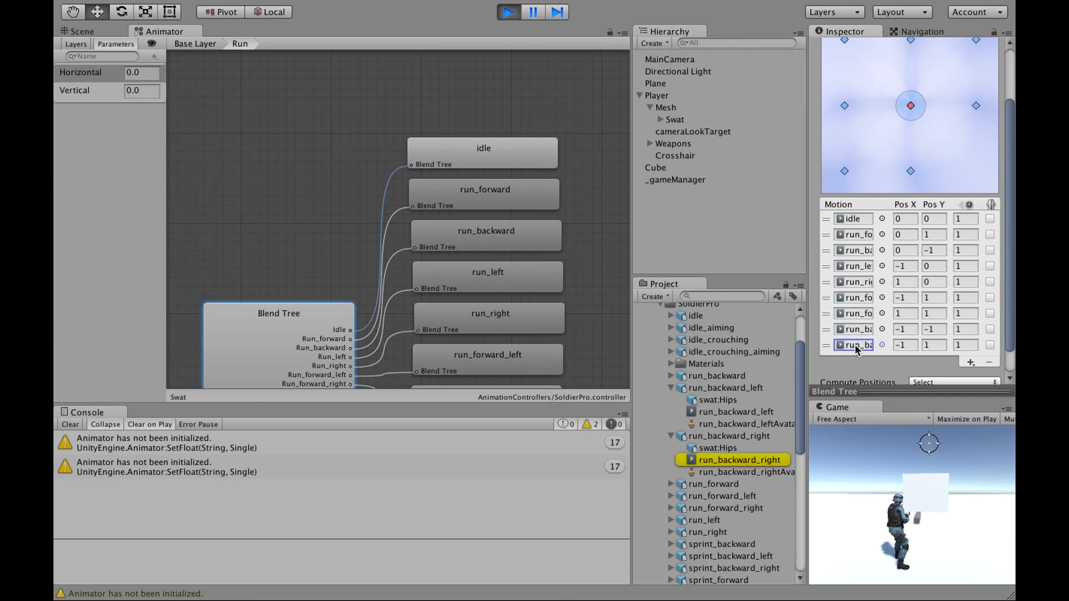
click(928, 347)
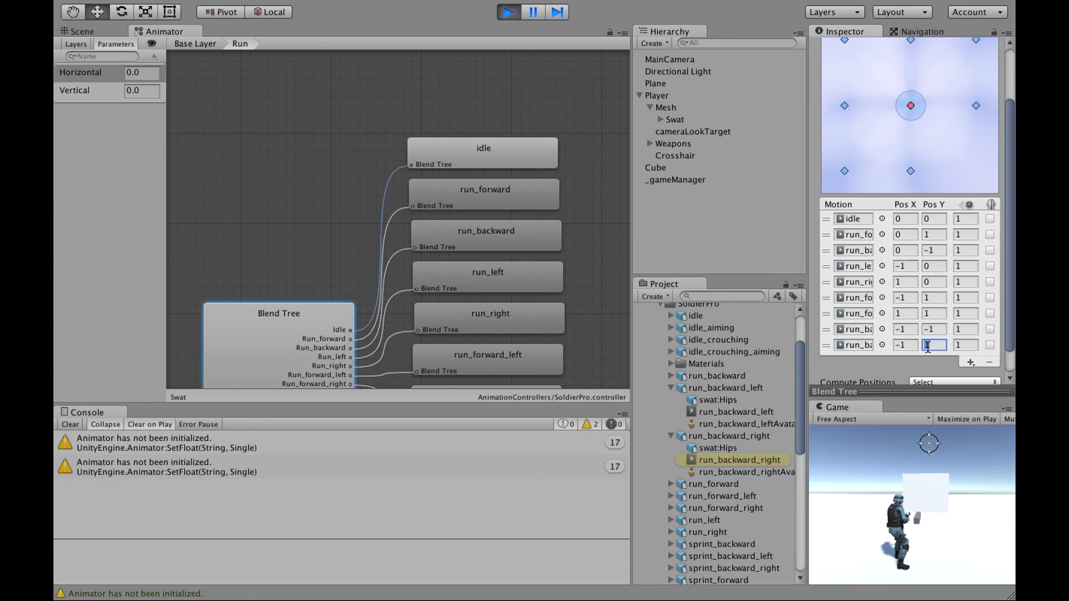
click(914, 347)
text(1)
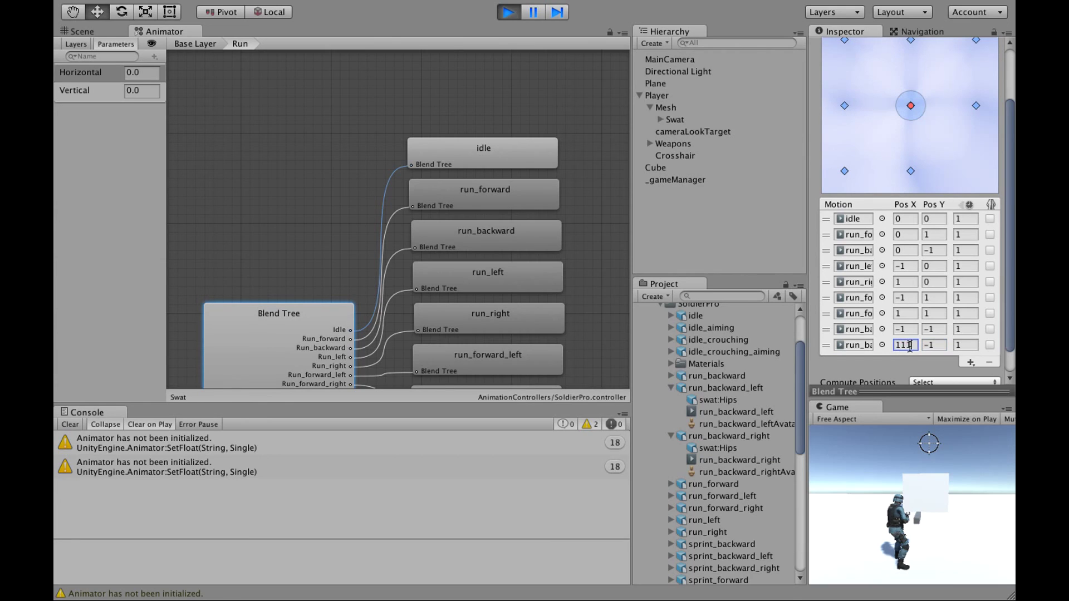
click(904, 354)
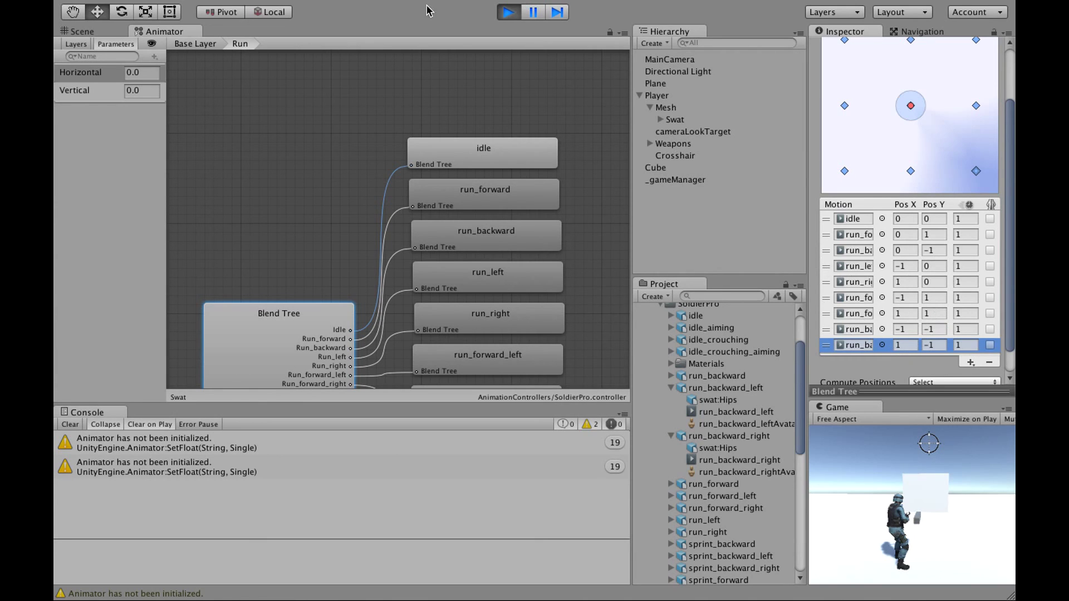
- Test the soldier's running in the straight and diagonal directions in the game
key(a+s)
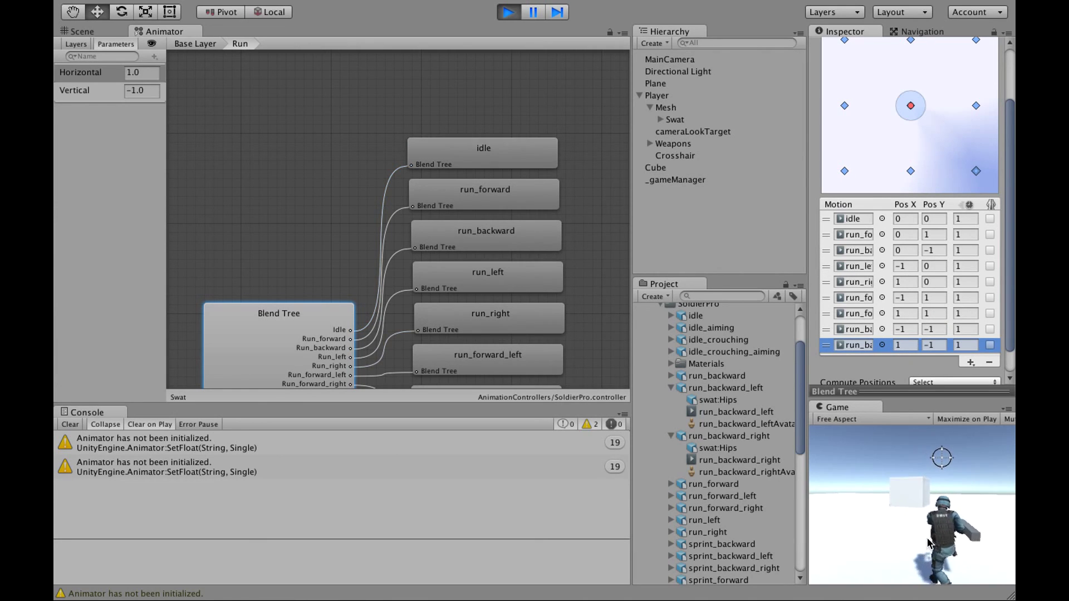
key(w)
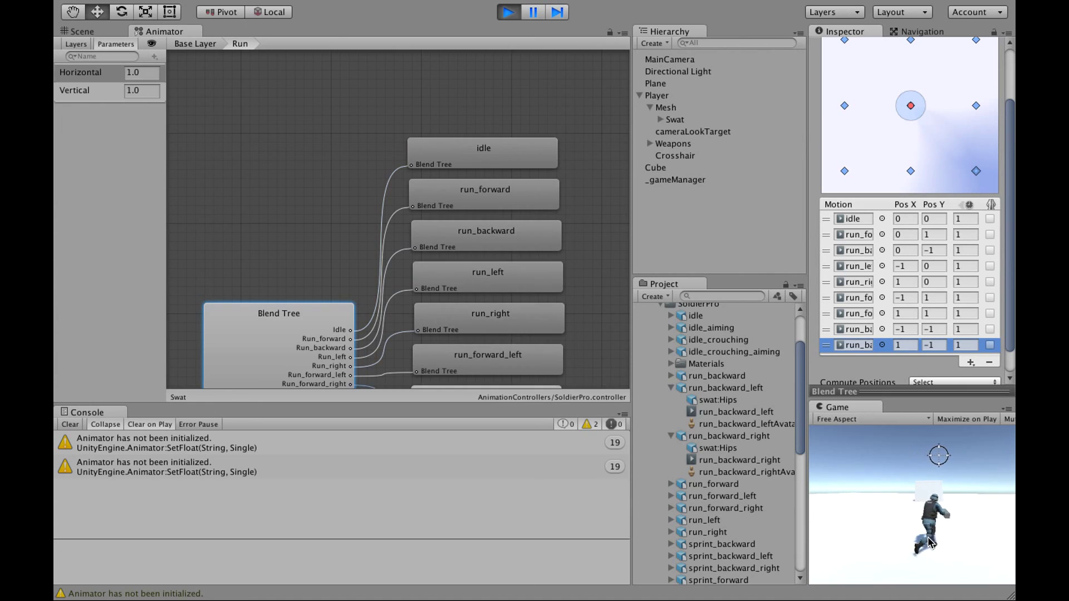
key(d)
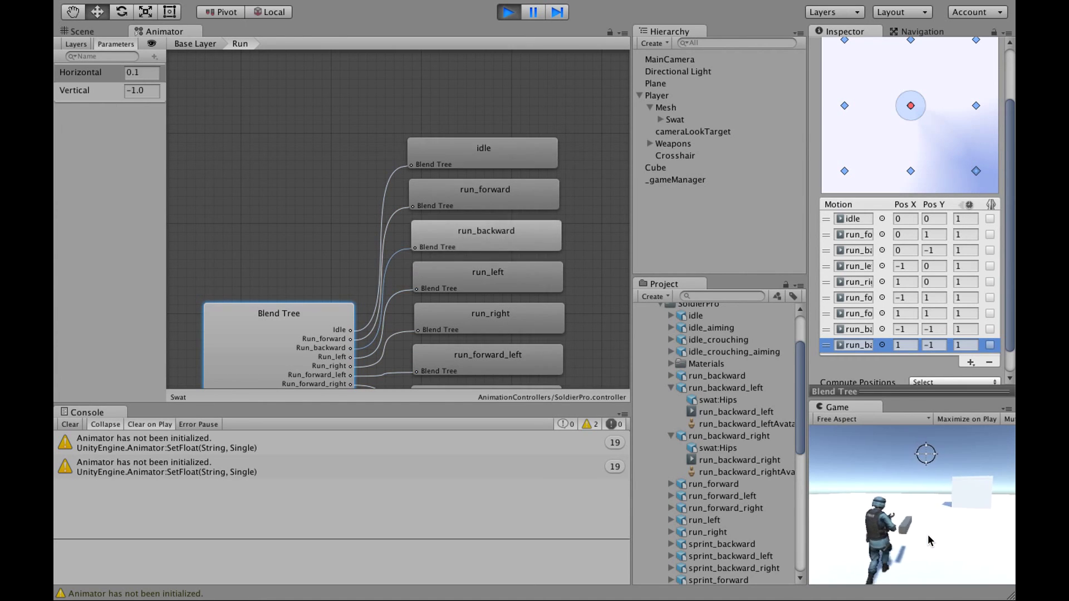
key(a)
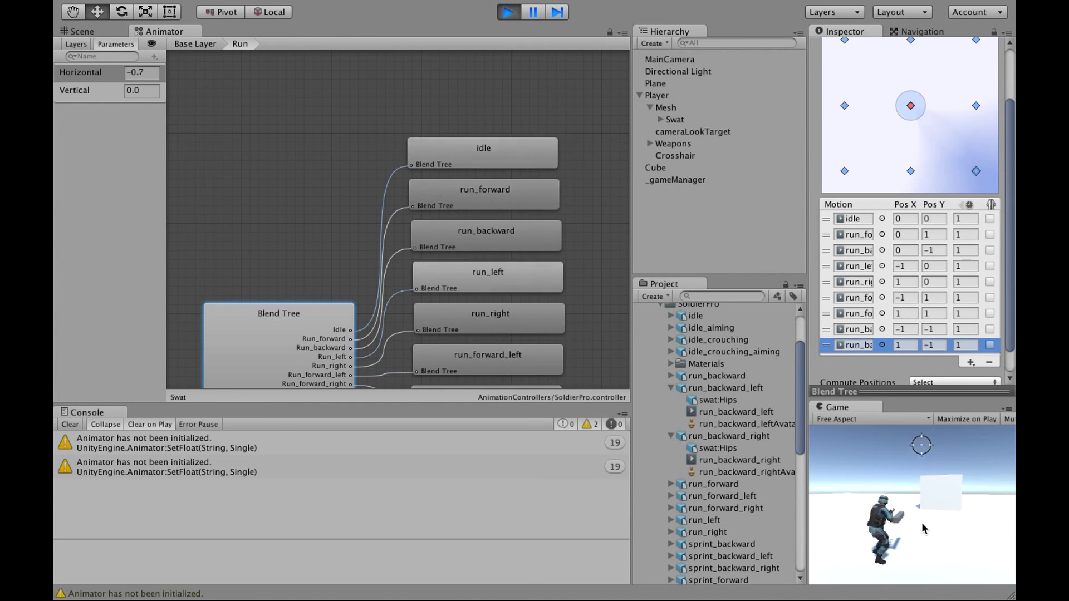
key(s)
key(d)
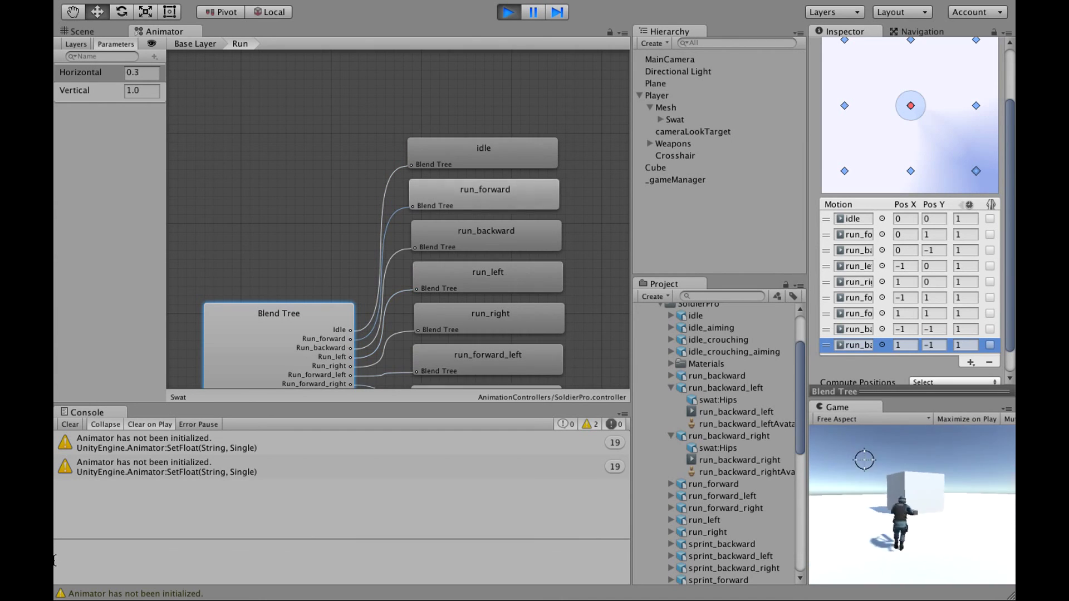
key(w)
key(a)
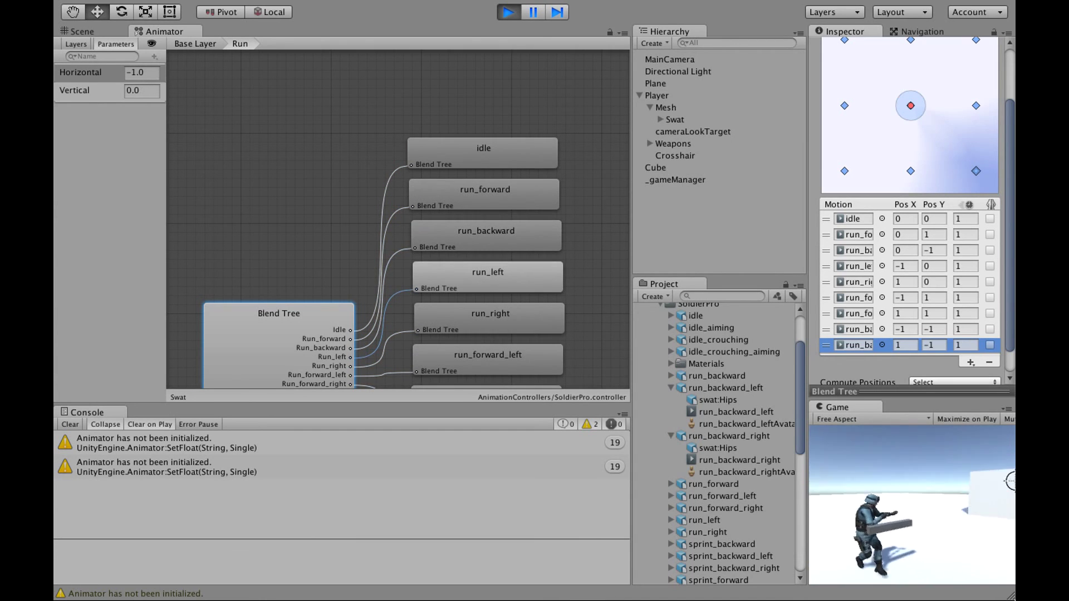
key(d)
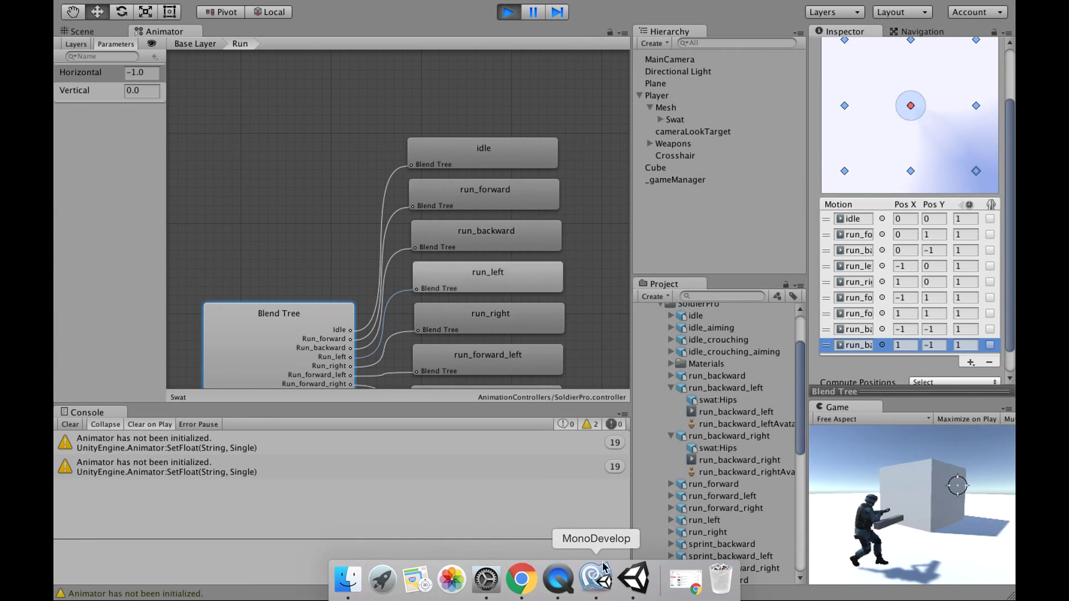
- Stop the running game and take the editor out of full-screen mode
click(506, 12)
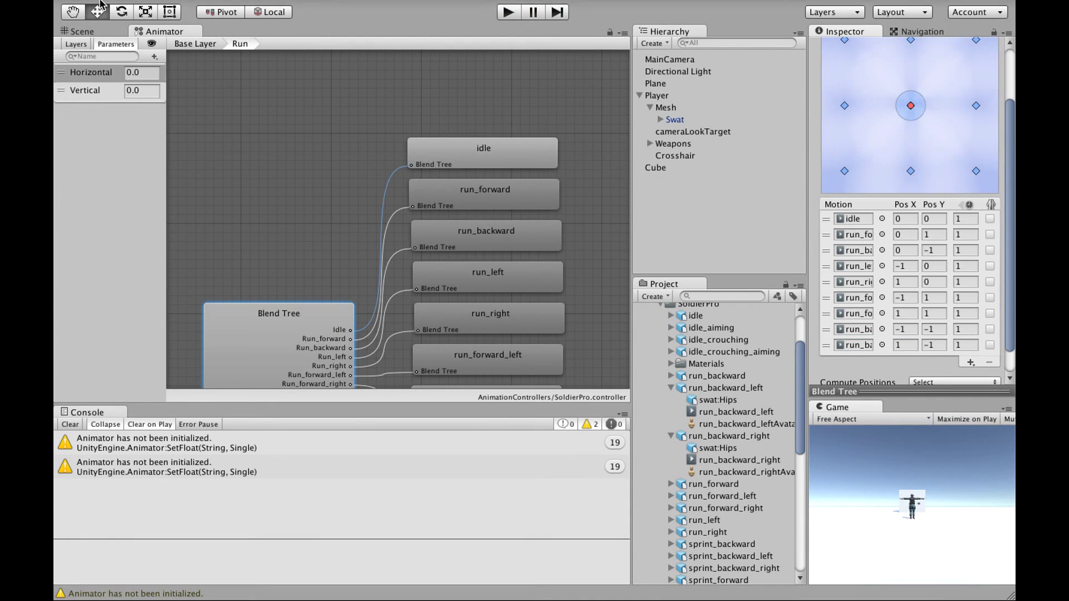
mouse_move(103, 6)
click(94, 25)
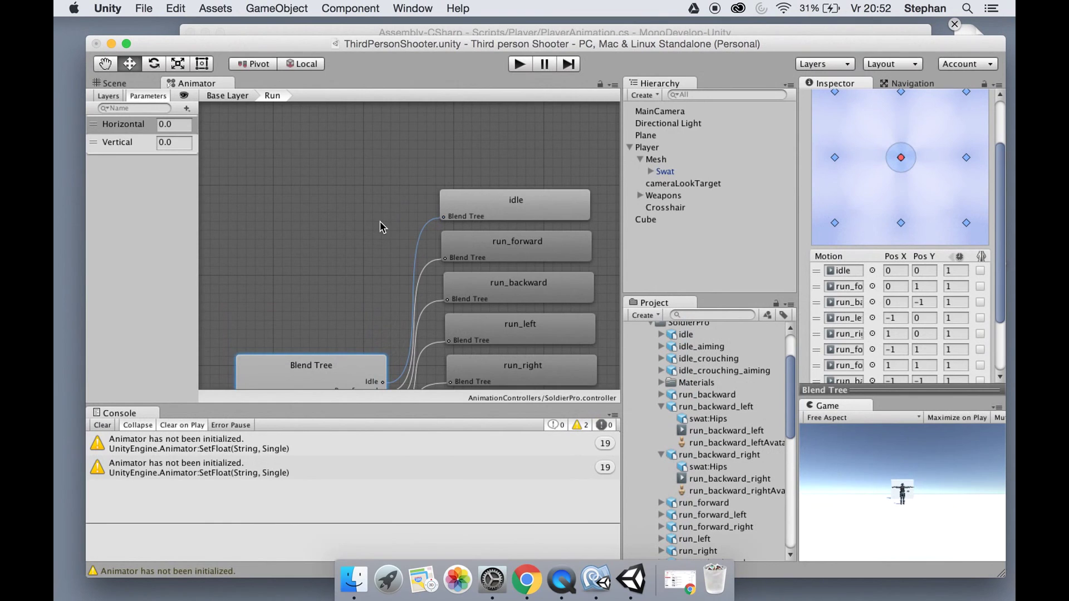